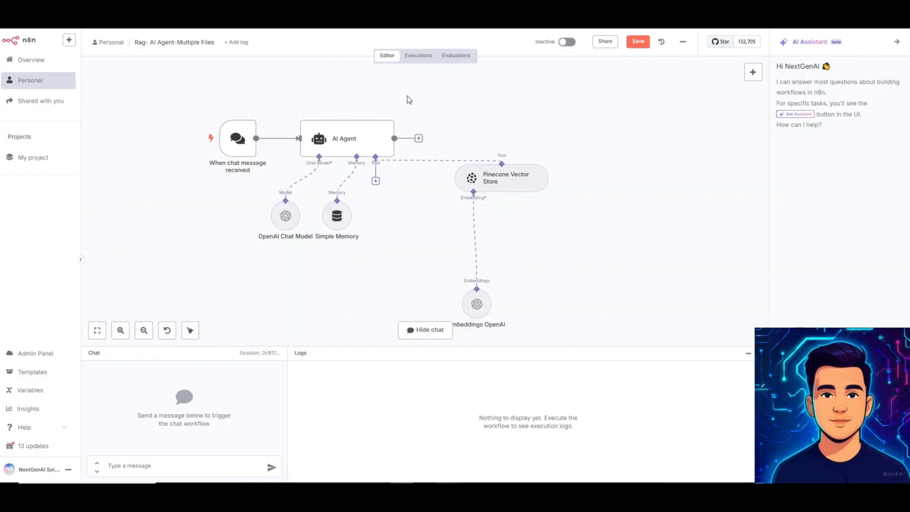
# Switch to the Company- Documents folder in Google Drive, open SLOWCORP Monthly Contract.docx and look through the contract
pyautogui.click(248, 137)
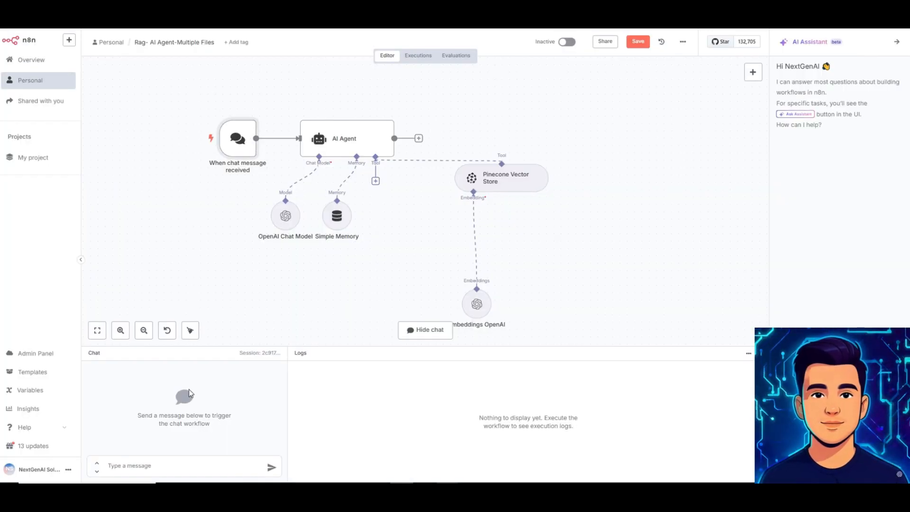
pyautogui.click(175, 458)
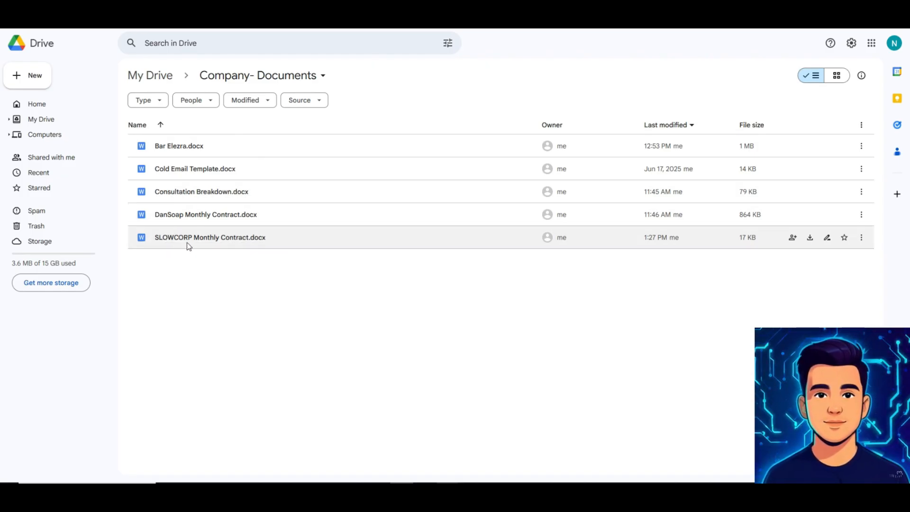
pyautogui.doubleClick(223, 246)
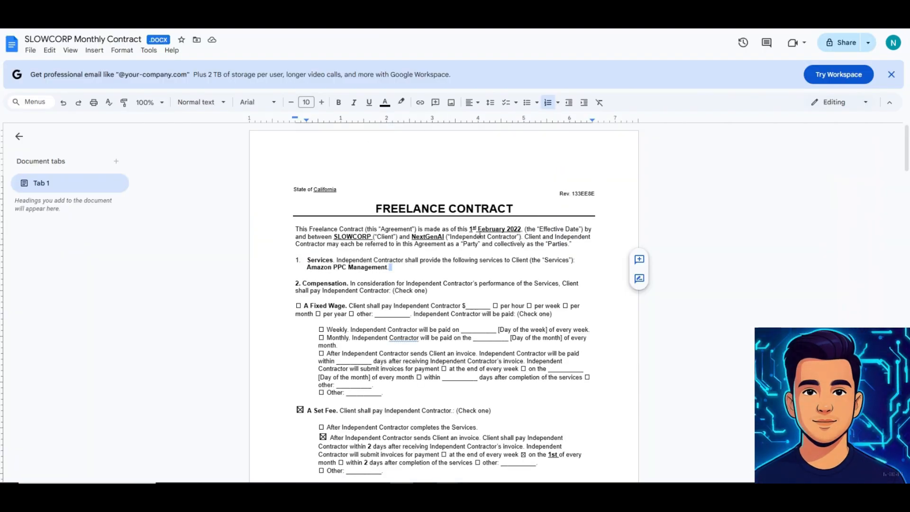
pyautogui.scroll(-10, 421, 210)
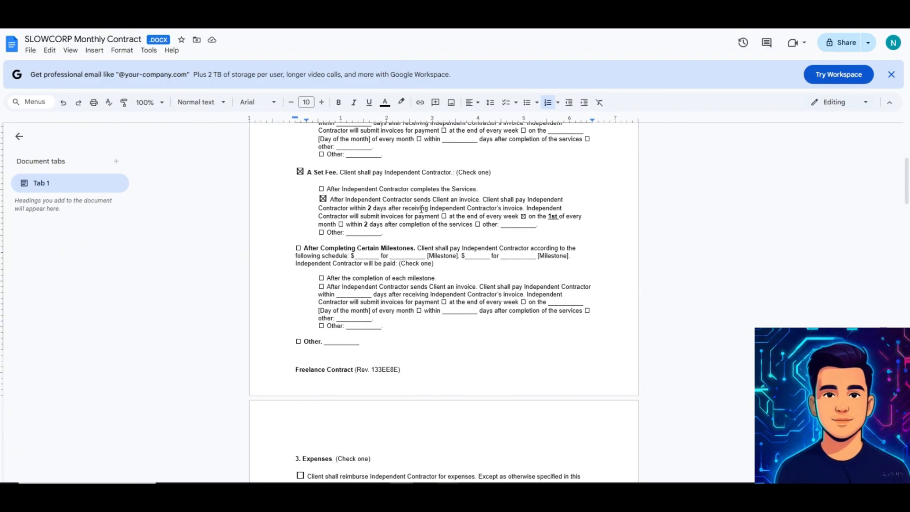
pyautogui.scroll(10, 420, 210)
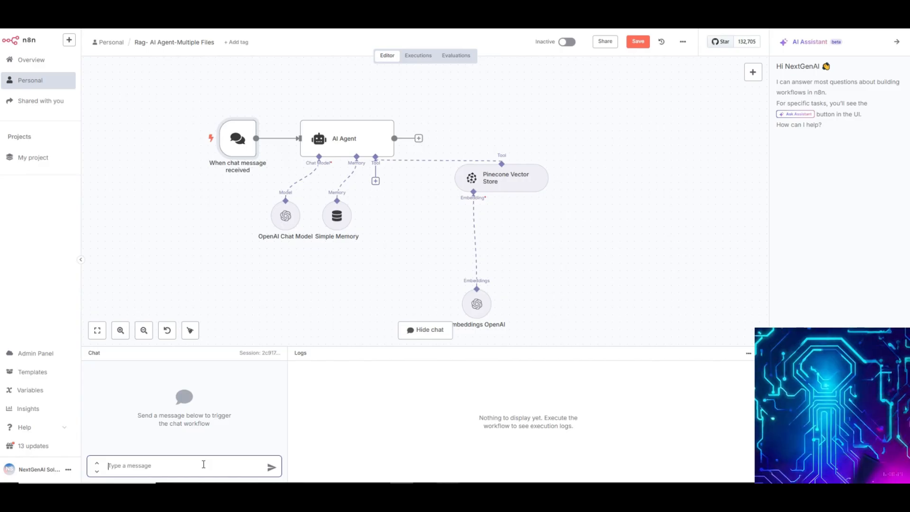
# Return to the n8n workflow chat and ask the agent "what is the start date for the freelance contract by the name slowcorp"
pyautogui.write('what is the strt')
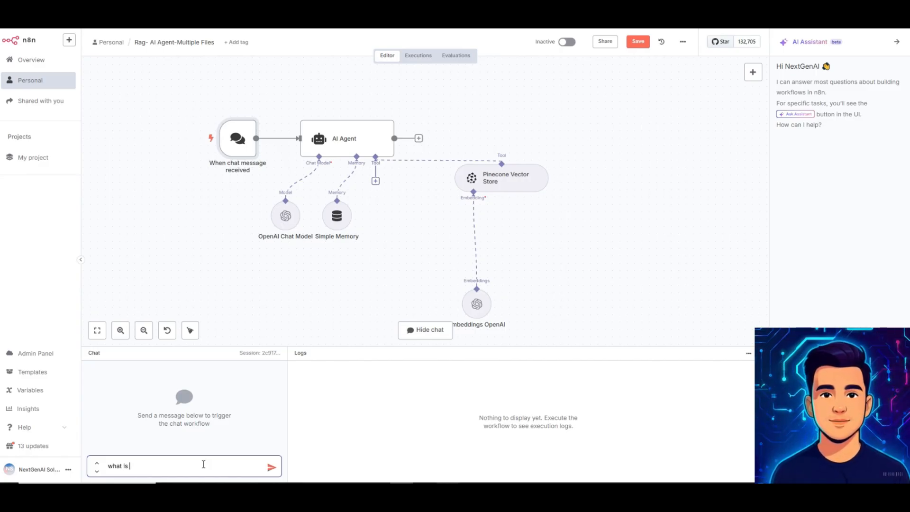
pyautogui.press('BackSpace')
pyautogui.press('BackSpace')
pyautogui.write('art ')
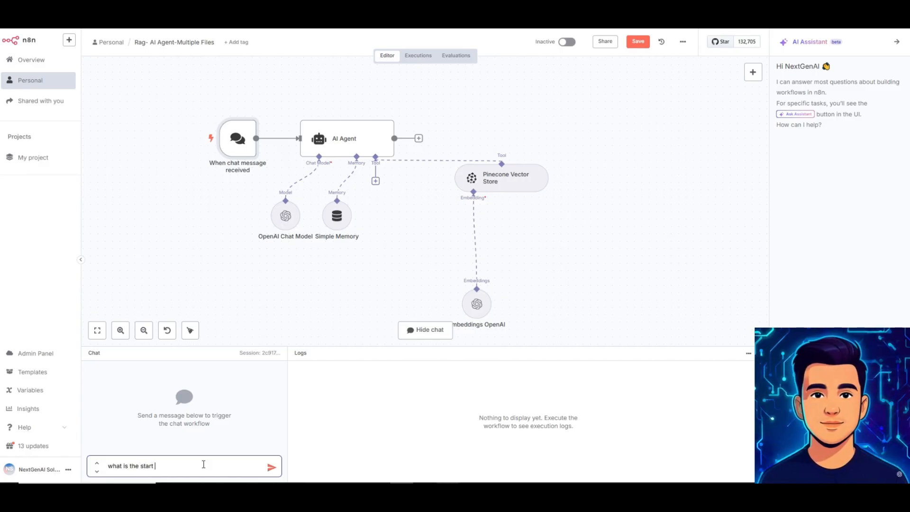
pyautogui.write('date for the ')
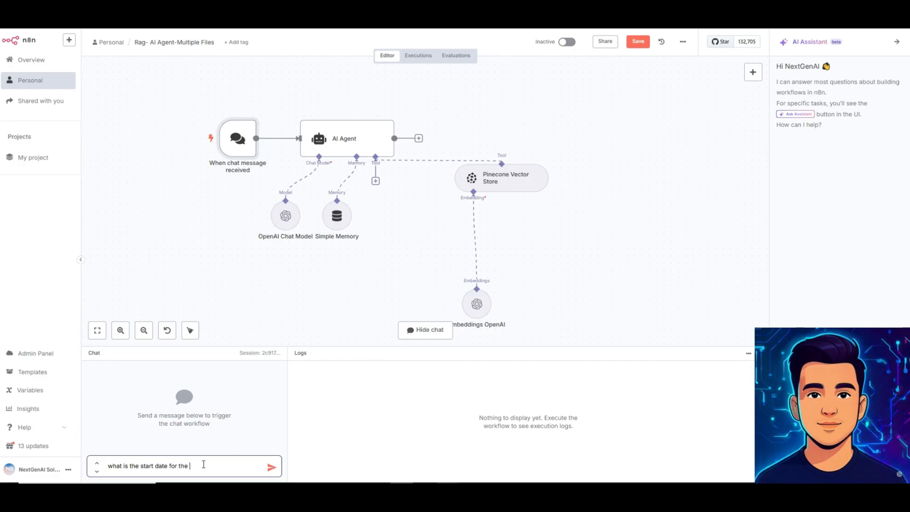
pyautogui.write('freelance ')
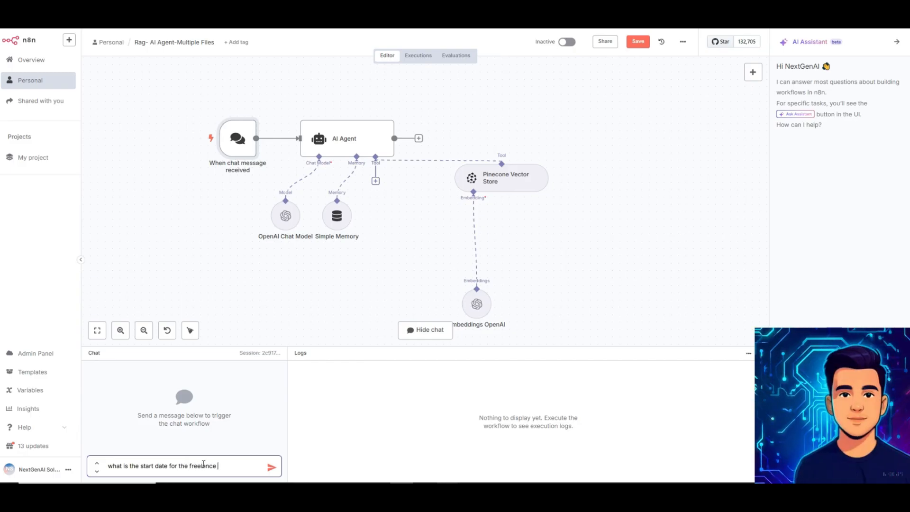
pyautogui.write('contract b')
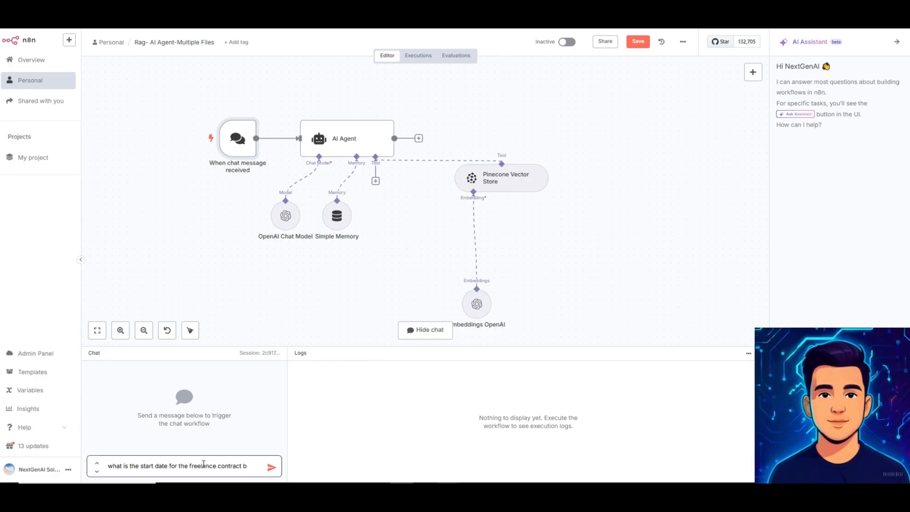
pyautogui.write('y the nam')
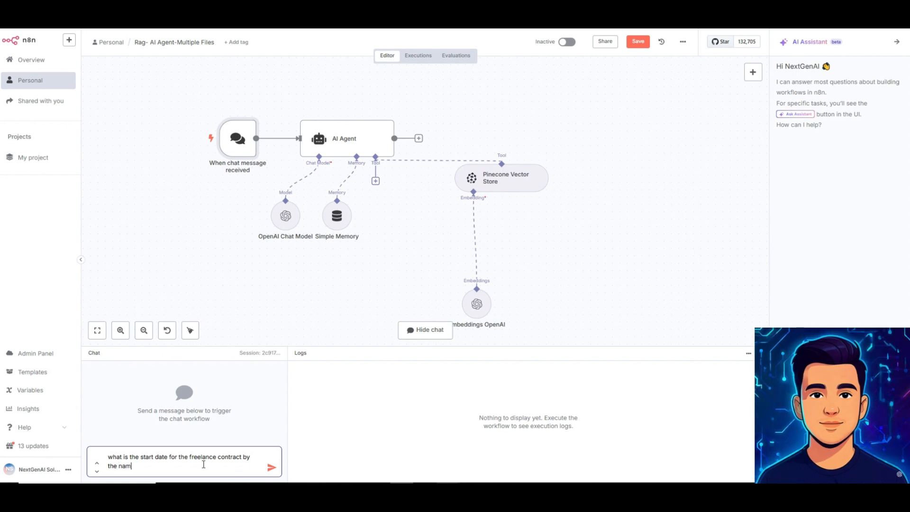
pyautogui.write('e slowcorp')
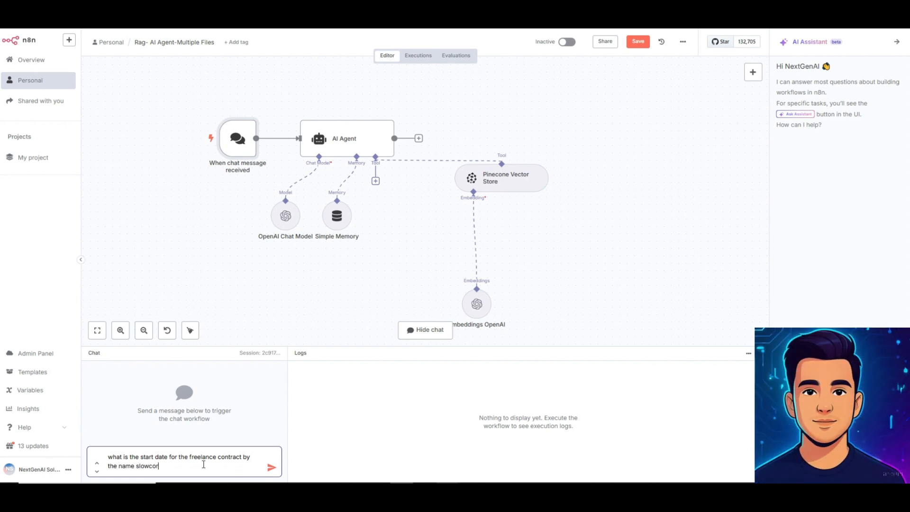
pyautogui.press('Return')
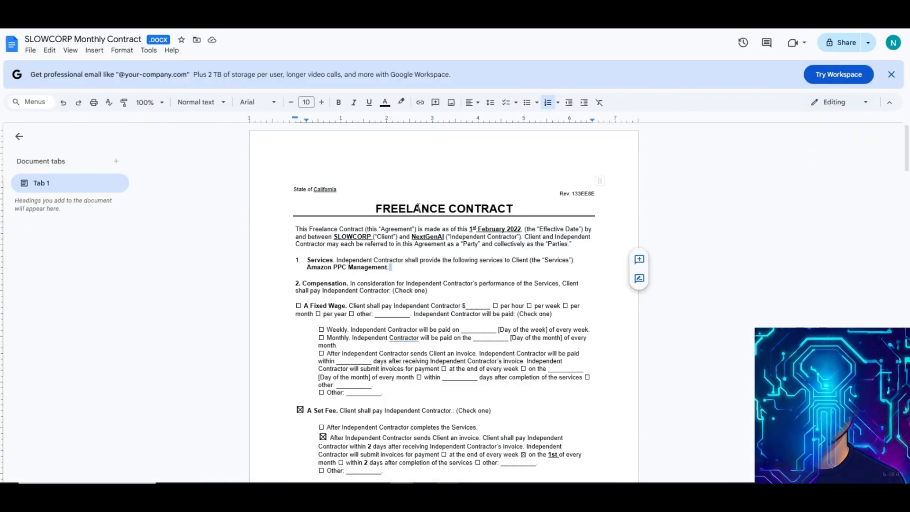
# Switch to the SLOWCORP Monthly Contract in Google Docs and check the effective date in its opening paragraph
pyautogui.scroll(-2, 417, 207)
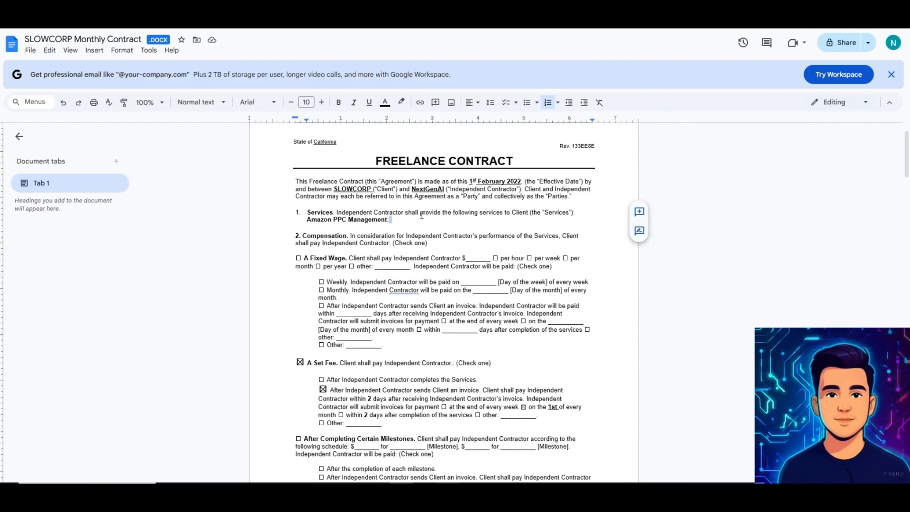
pyautogui.scroll(1, 368, 195)
pyautogui.scroll(1, 368, 195)
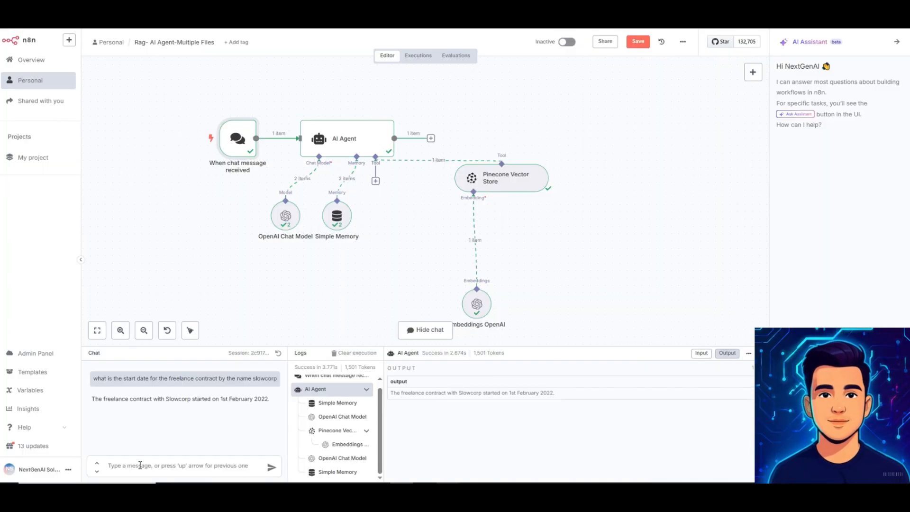
# Back in the n8n workflow chat, ask the agent "what is the service being provided in this contract?"
pyautogui.click(140, 464)
pyautogui.write('what')
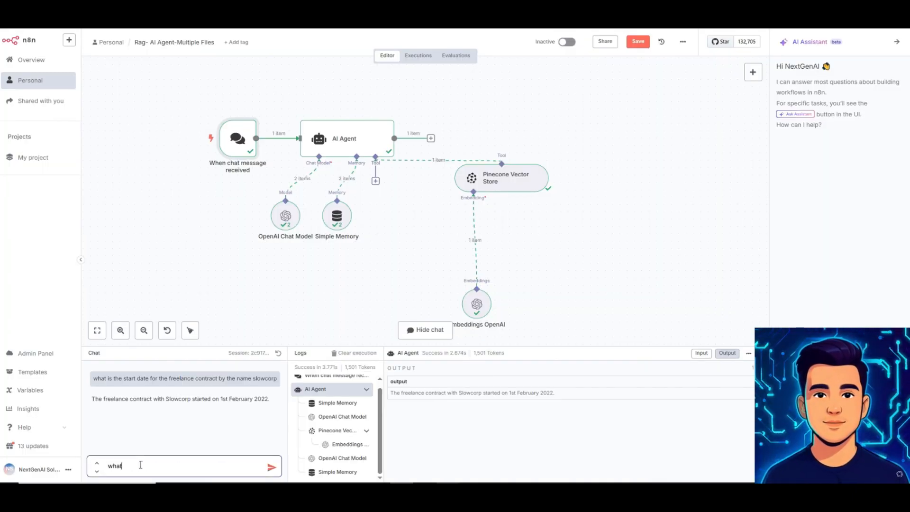
pyautogui.write(' is the serv')
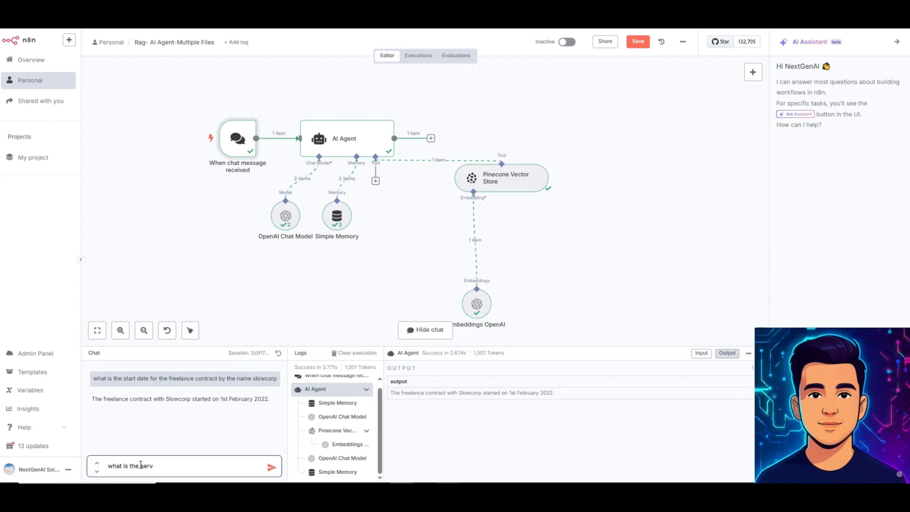
pyautogui.write('ice being pro')
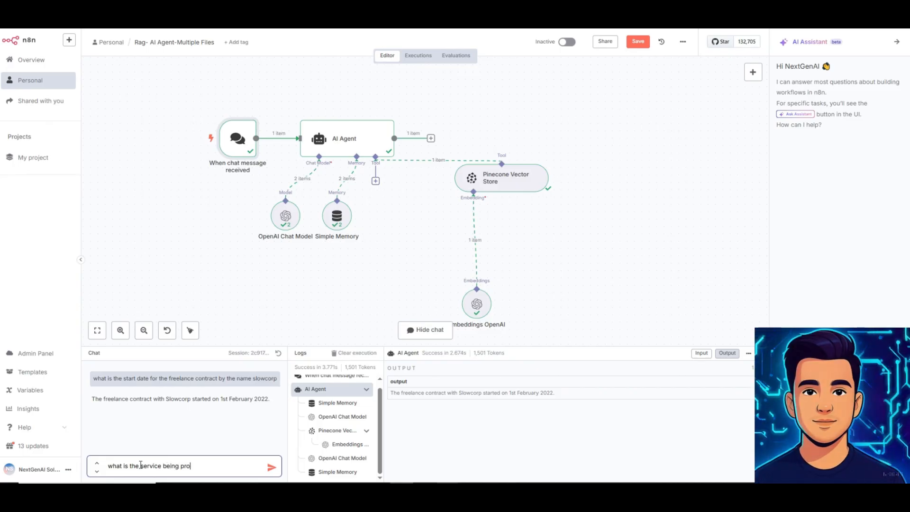
pyautogui.write('vided in t')
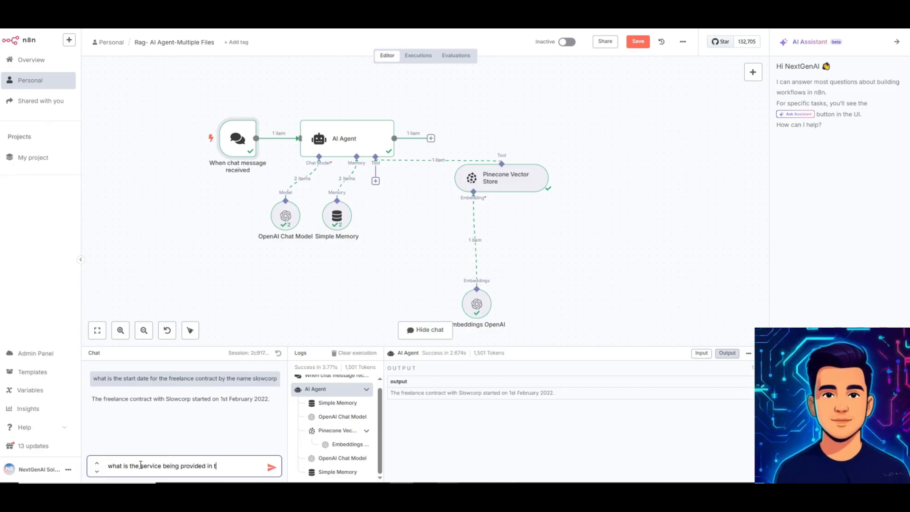
pyautogui.write('his contra')
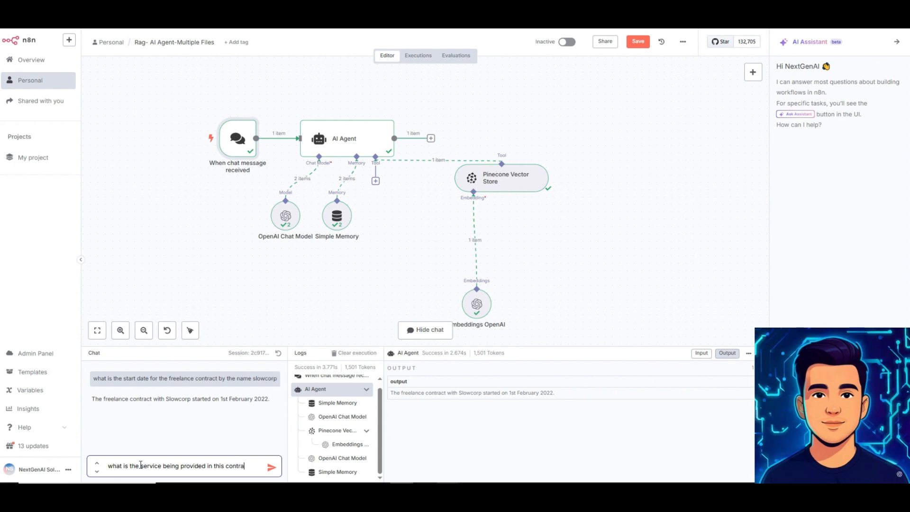
pyautogui.write('ct?')
pyautogui.press('Return')
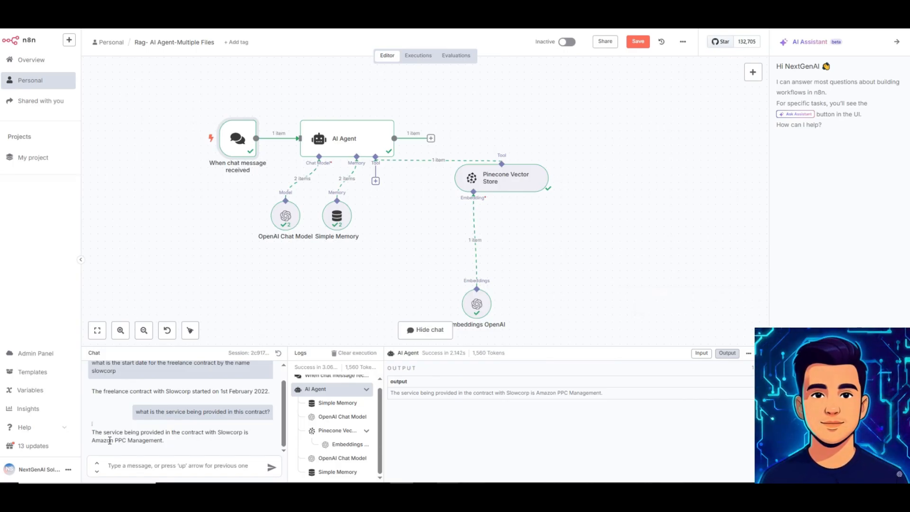
# Compare the agent's service answer with the Services clause in the SLOWCORP contract, and view the Company- Documents folder in Google Drive
pyautogui.moveTo(92, 440); pyautogui.dragTo(177, 445)
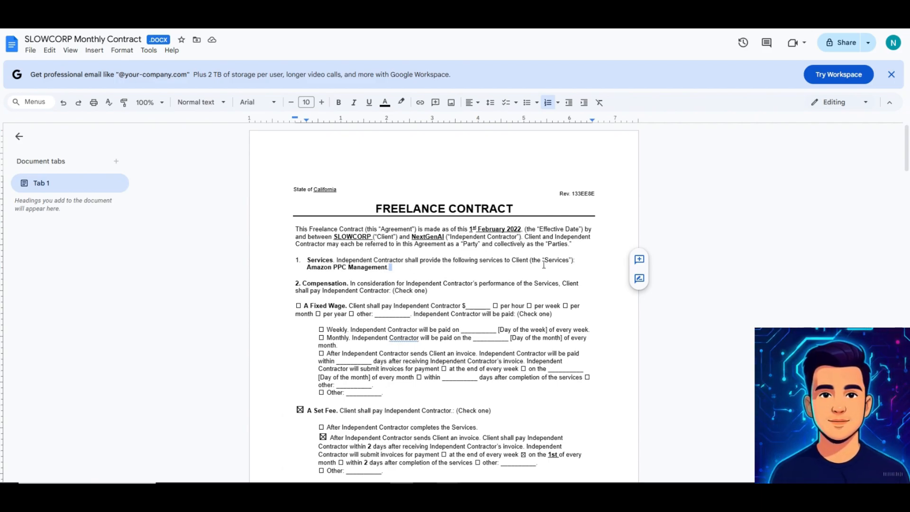
pyautogui.moveTo(308, 267); pyautogui.dragTo(370, 267)
pyautogui.click(386, 267)
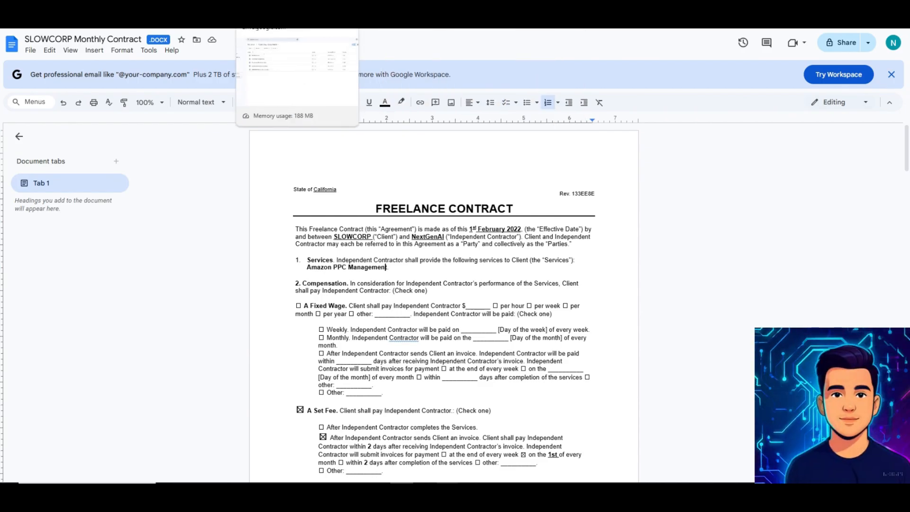
pyautogui.click(502, 4)
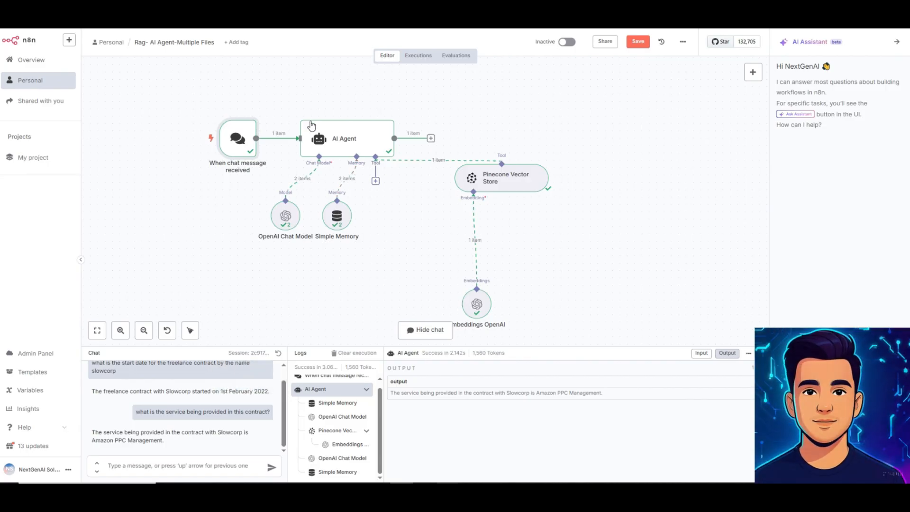
pyautogui.click(189, 9)
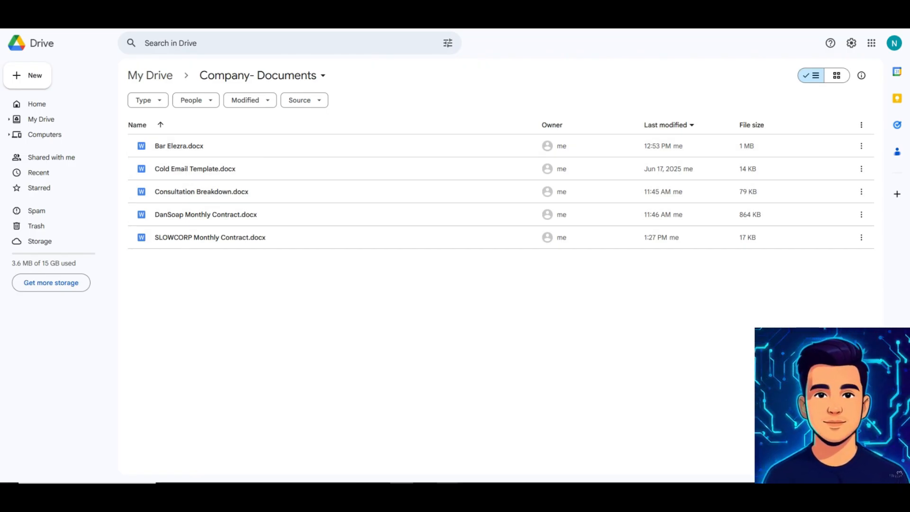
# Return to the n8n workflow chat and send the request "give 2 email templates for outreach"
pyautogui.click(502, 14)
pyautogui.click(211, 466)
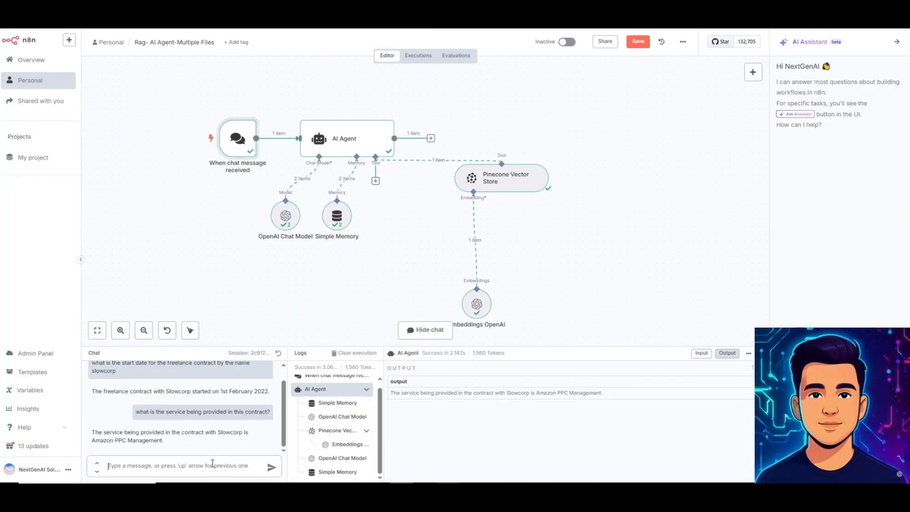
pyautogui.write('gove')
pyautogui.press('BackSpace')
pyautogui.press('BackSpace')
pyautogui.press('BackSpace')
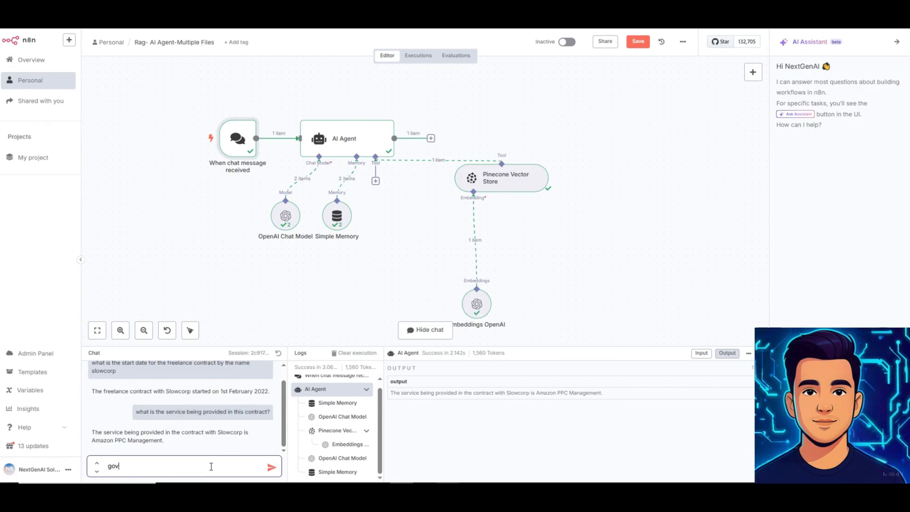
pyautogui.write('ive 2 email ')
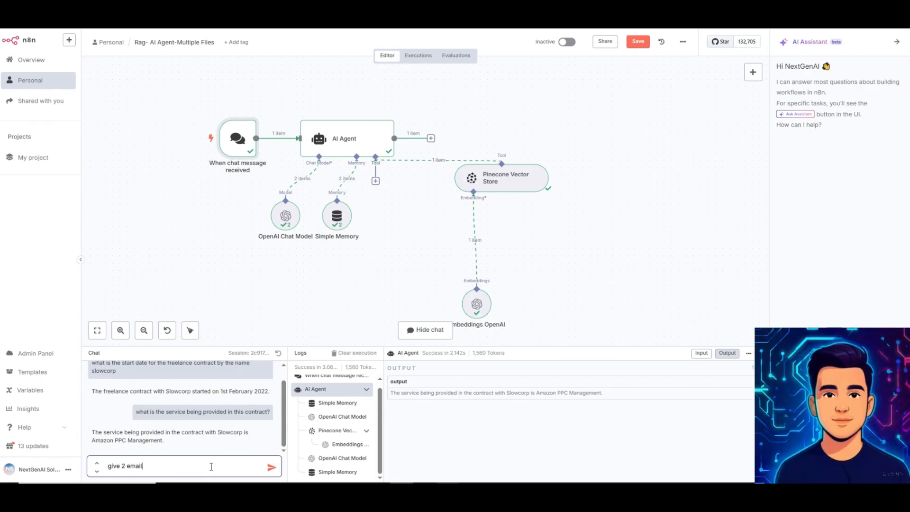
pyautogui.write('email')
pyautogui.press('BackSpace')
pyautogui.press('BackSpace')
pyautogui.press('BackSpace')
pyautogui.press('BackSpace')
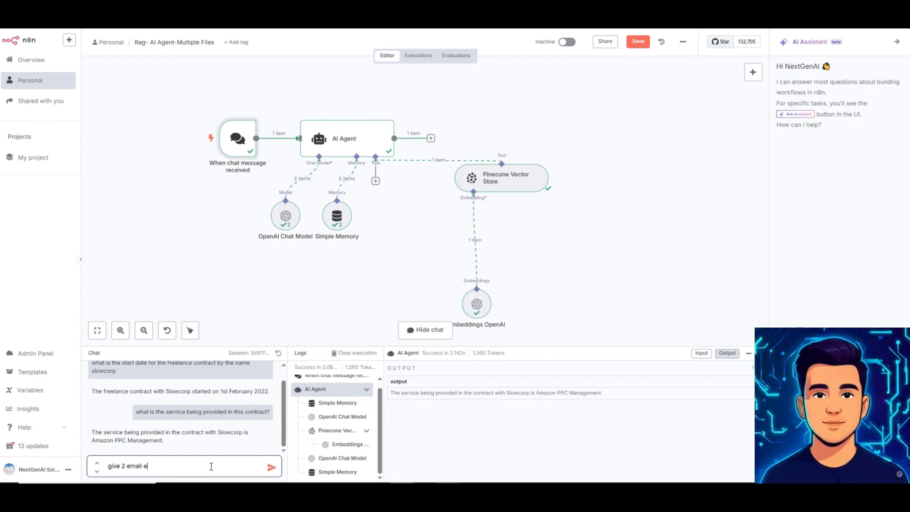
pyautogui.write('templates')
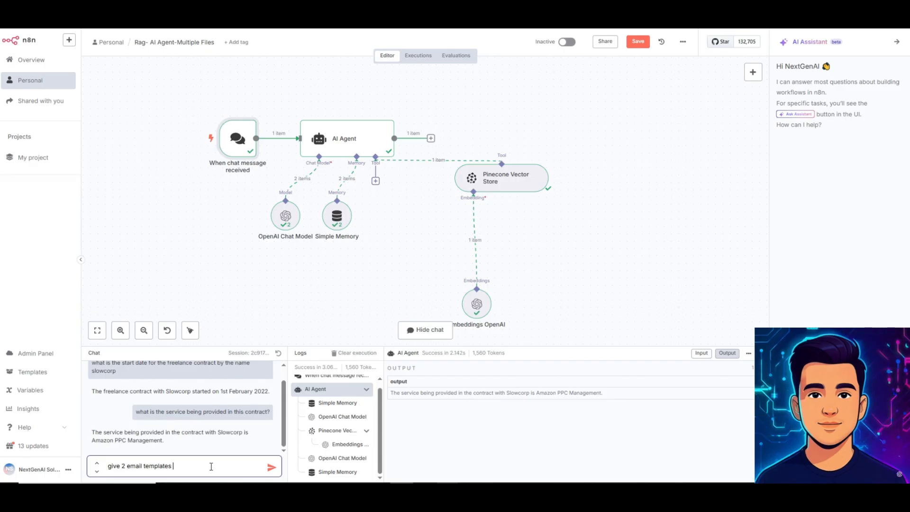
pyautogui.write(' for outreach')
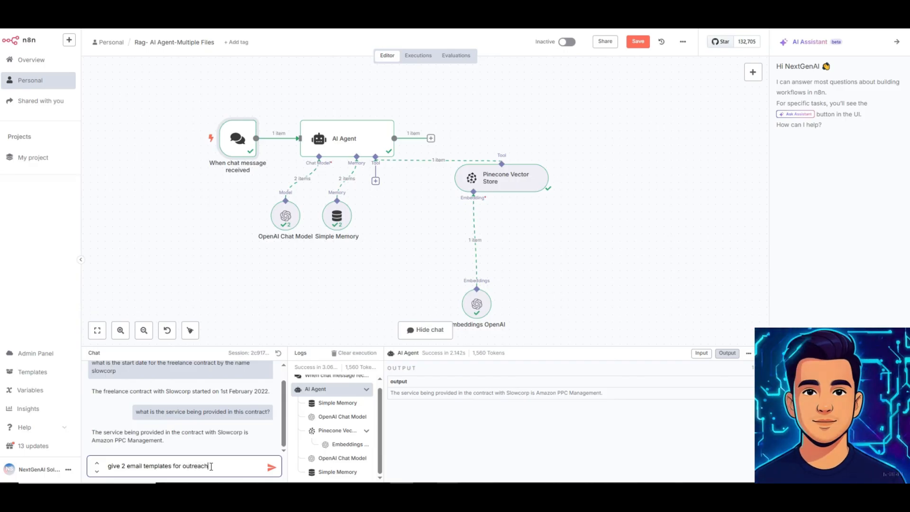
pyautogui.press('Return')
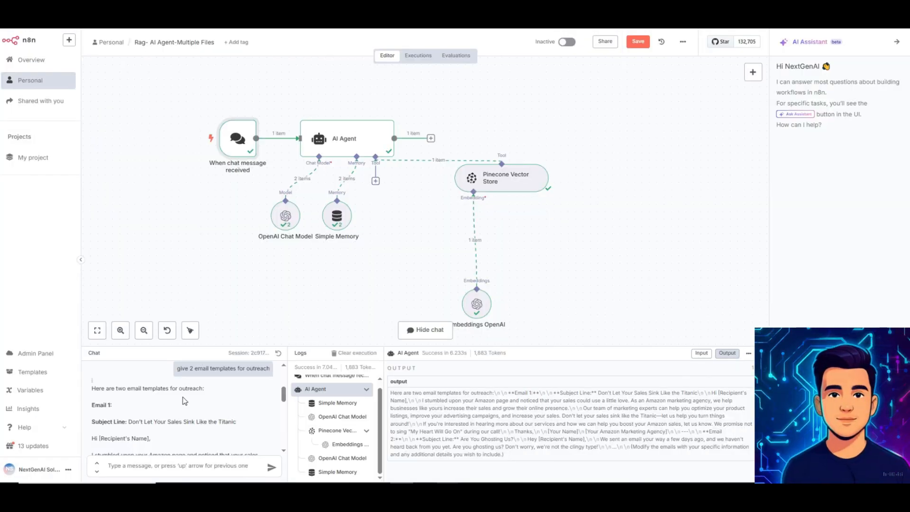
# Read through the two outreach email templates in the agent's chat reply
pyautogui.scroll(-2, 183, 397)
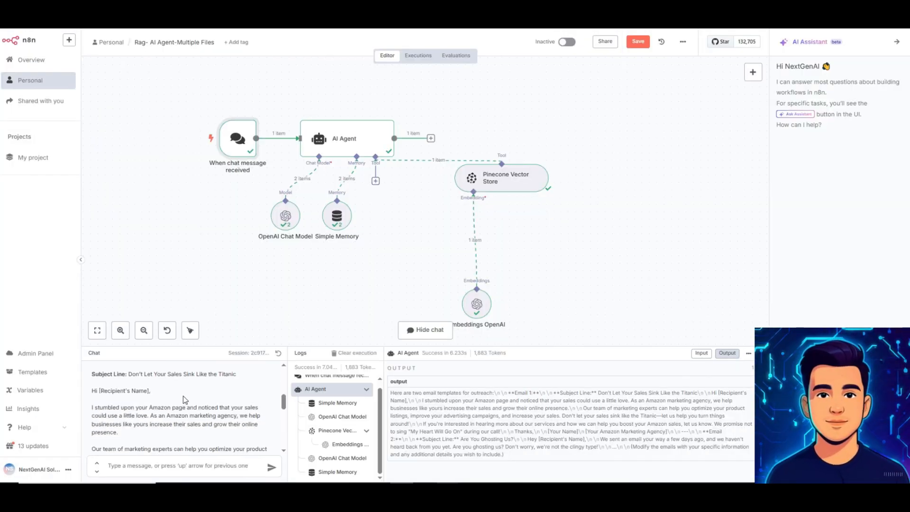
pyautogui.scroll(3, 183, 396)
pyautogui.scroll(-3, 181, 407)
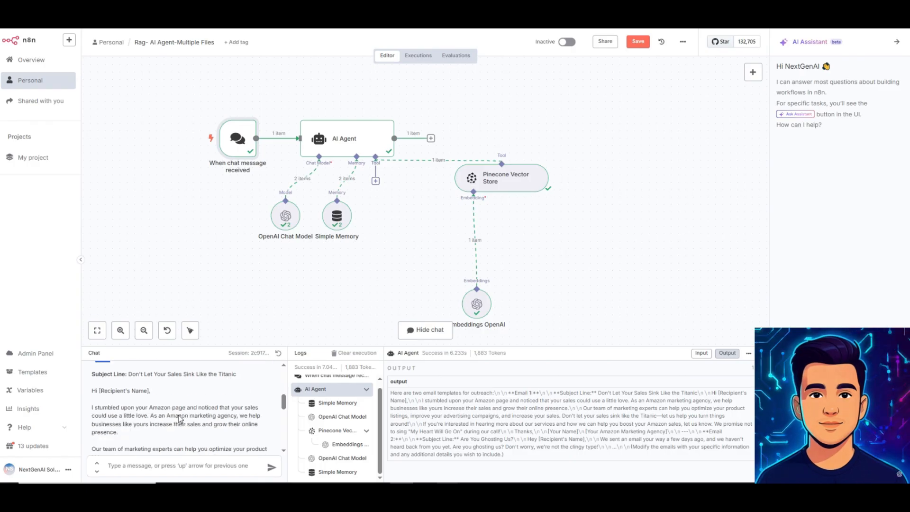
pyautogui.scroll(-5, 180, 419)
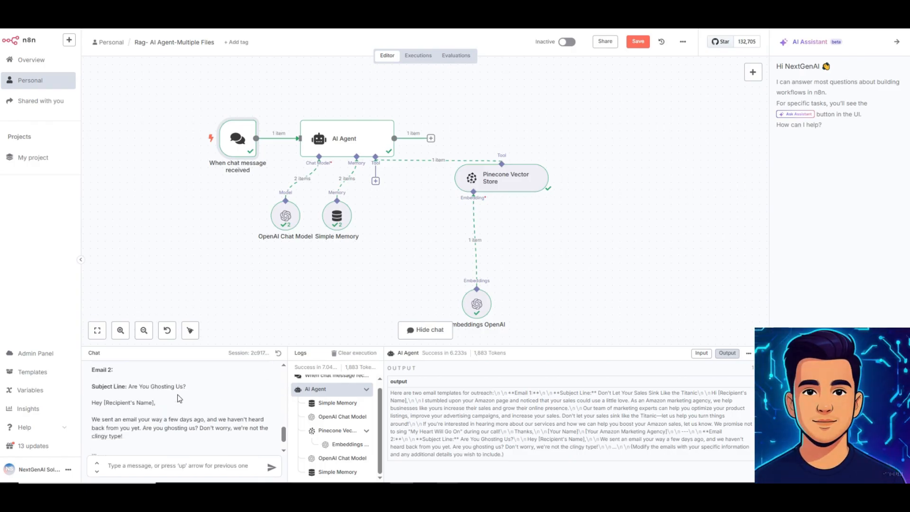
# Finish reading the agent's reply, then switch to Google Drive and compare it with the emails in Cold Email Template.docx
pyautogui.scroll(-2, 179, 397)
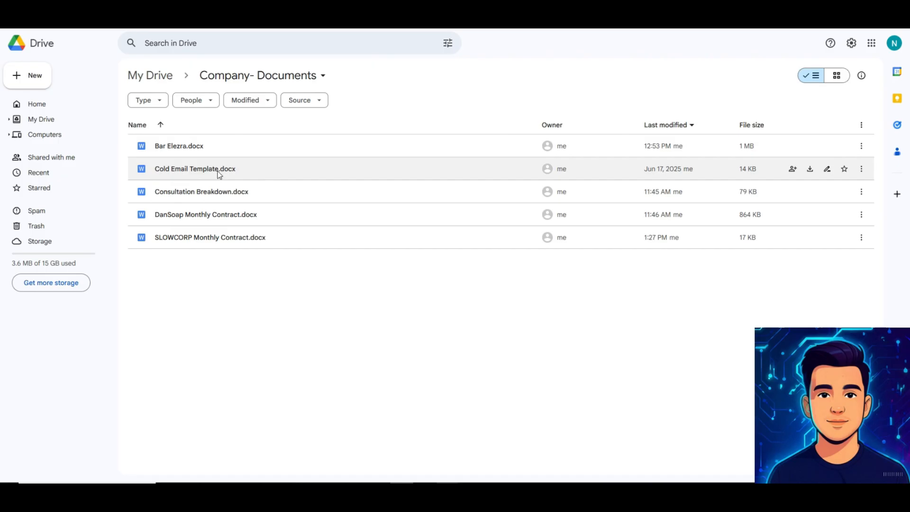
pyautogui.click(219, 173)
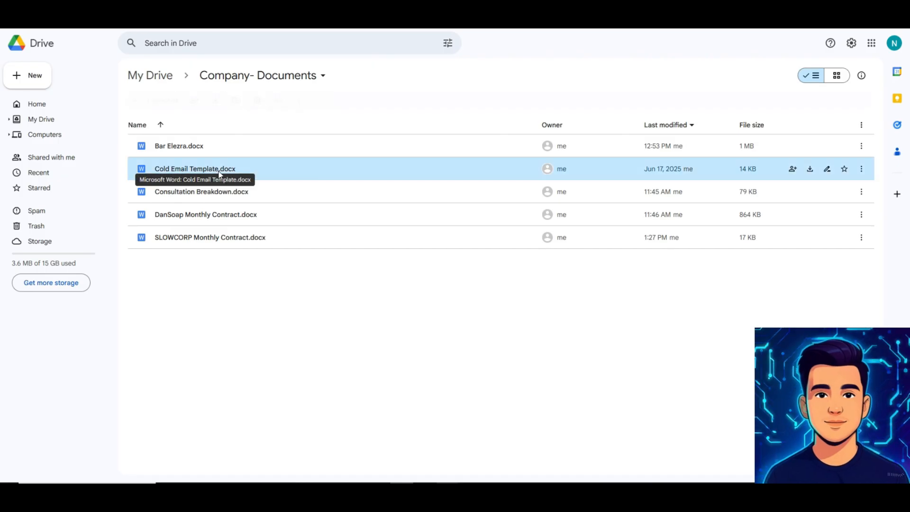
pyautogui.doubleClick(219, 173)
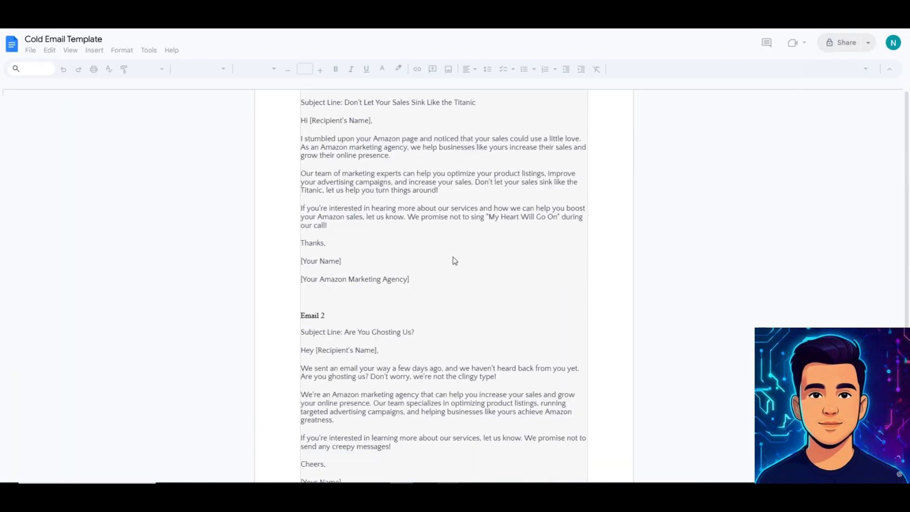
pyautogui.scroll(-12, 454, 261)
pyautogui.scroll(2, 457, 261)
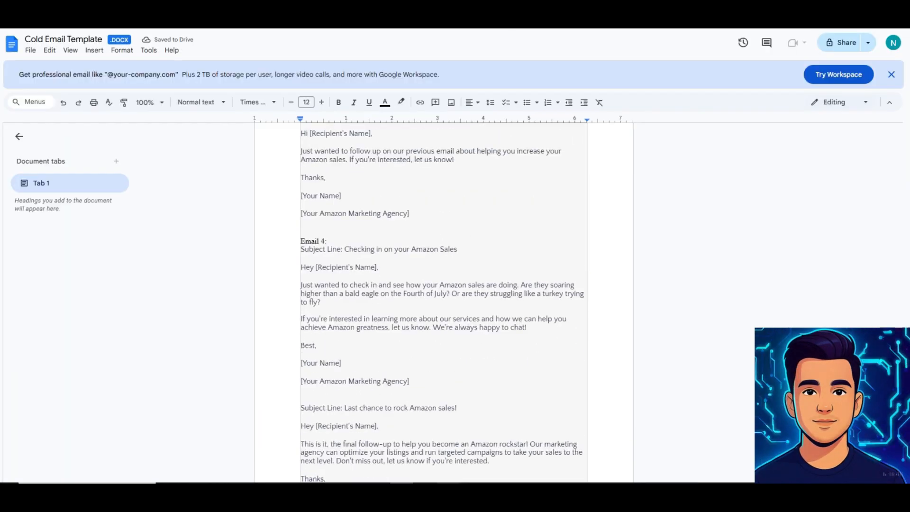
pyautogui.hotkey('ctrl', 'w')
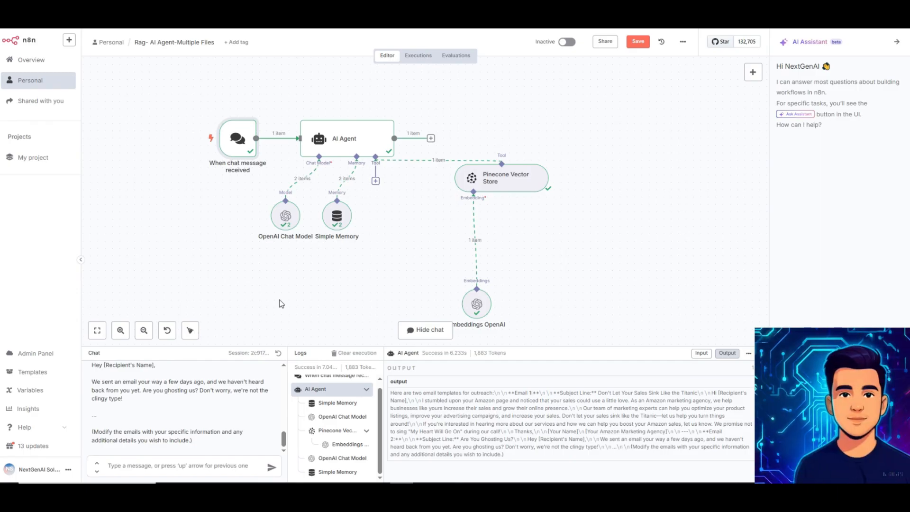
# Back in n8n, save the Rag- AI Agent-Multiple Files workflow and go to the Personal workflows list
pyautogui.click(29, 80)
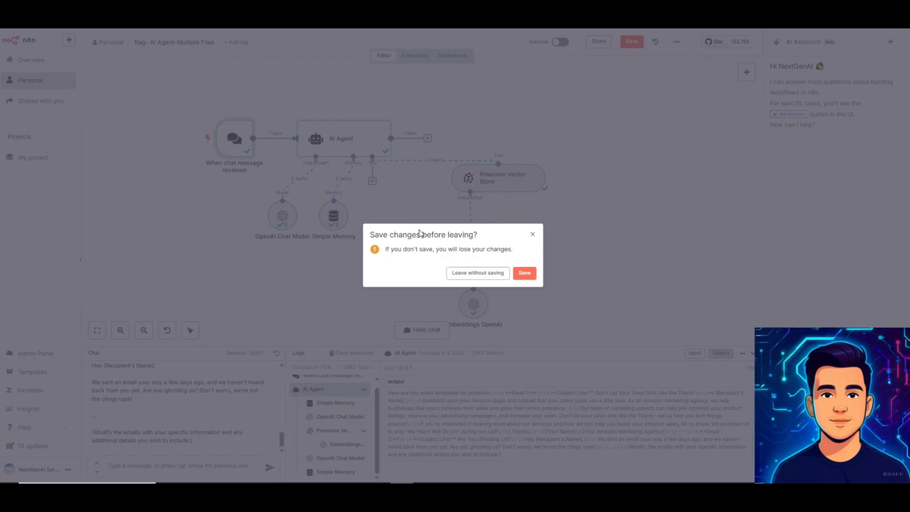
pyautogui.click(524, 277)
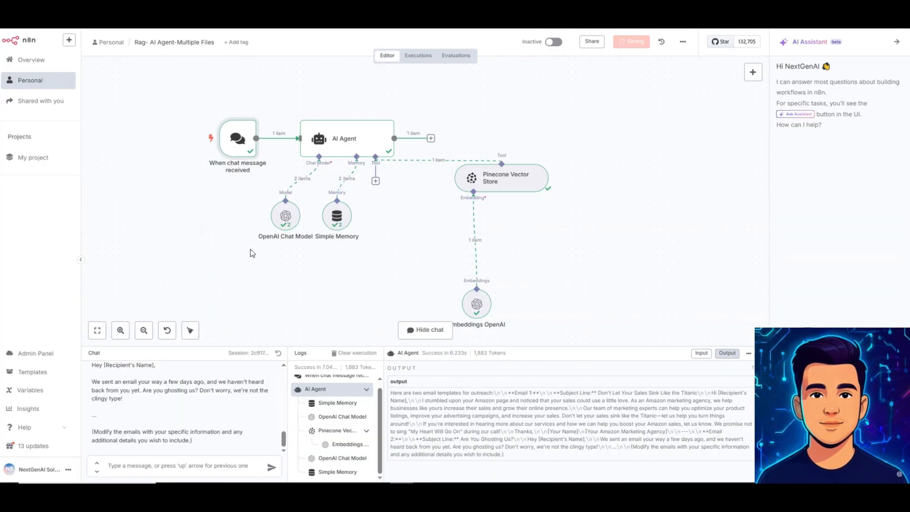
pyautogui.click(46, 82)
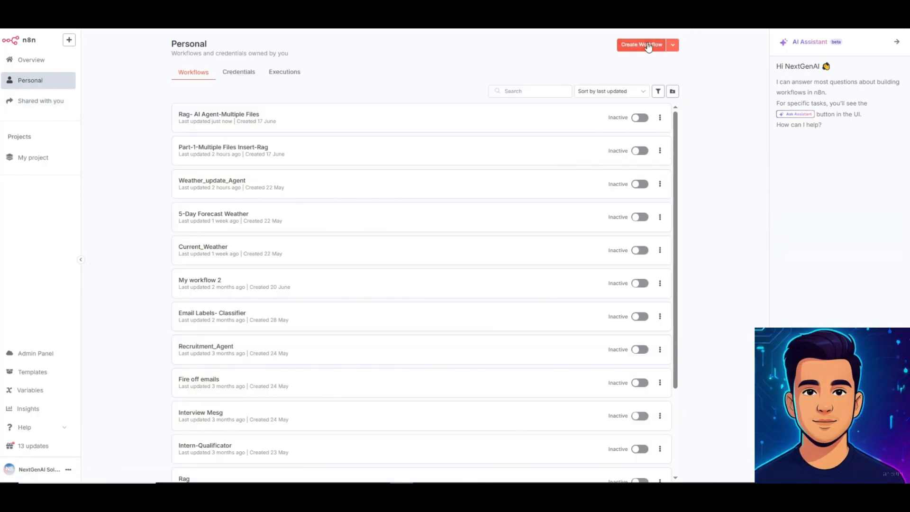
# Create a new workflow that starts with a manual trigger
pyautogui.click(648, 46)
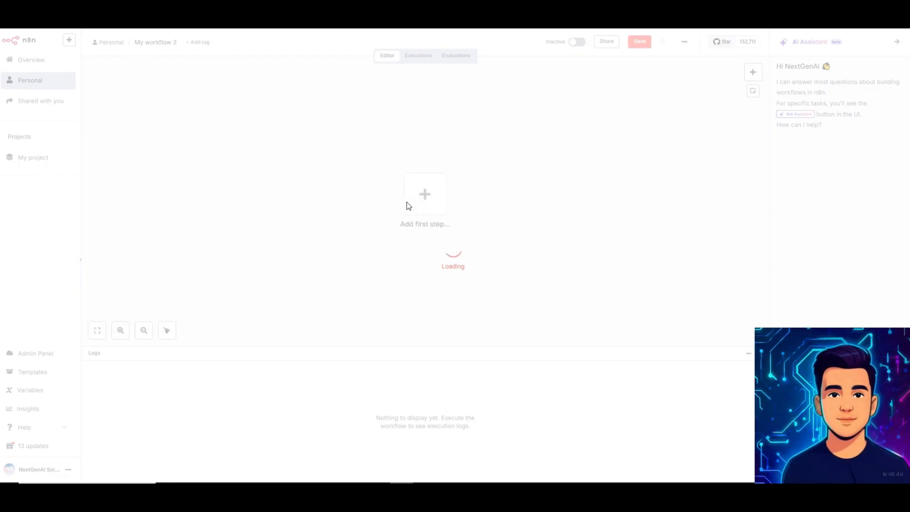
pyautogui.click(417, 200)
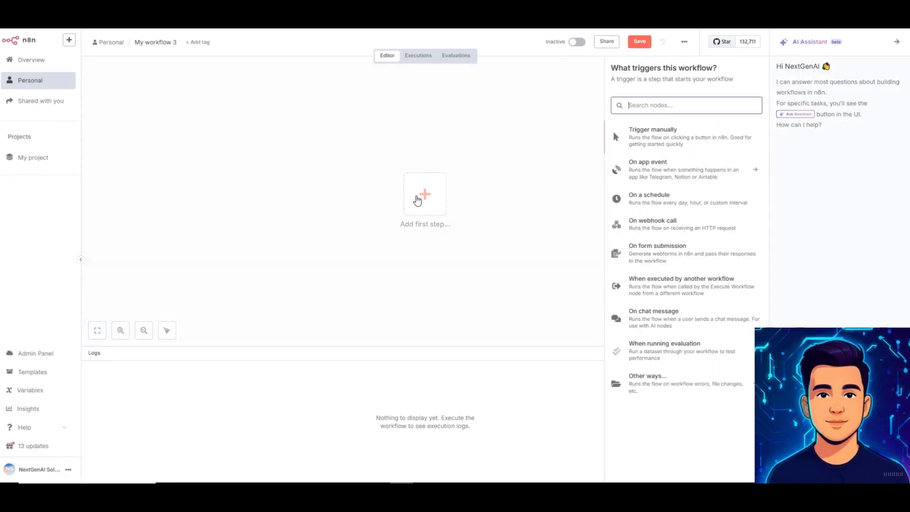
pyautogui.click(647, 142)
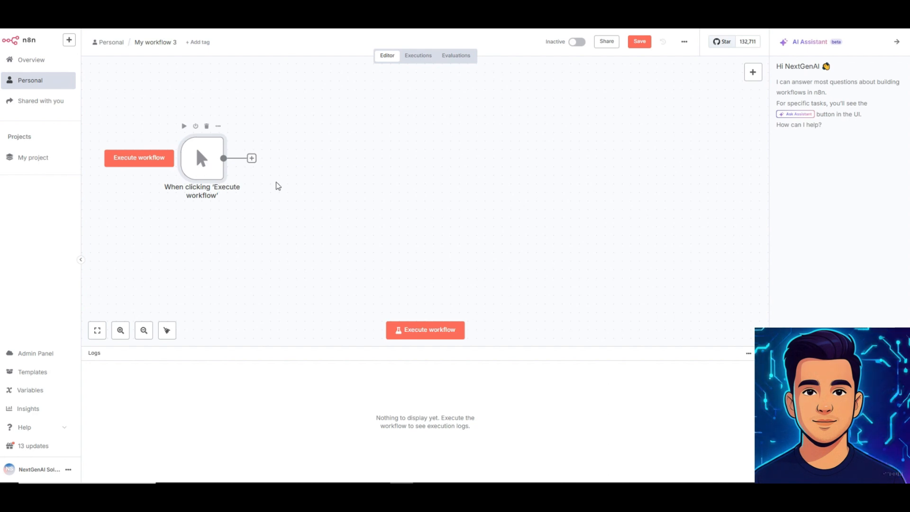
# Add a Google Drive node with the "Search files and folders" action after the manual trigger
pyautogui.click(252, 159)
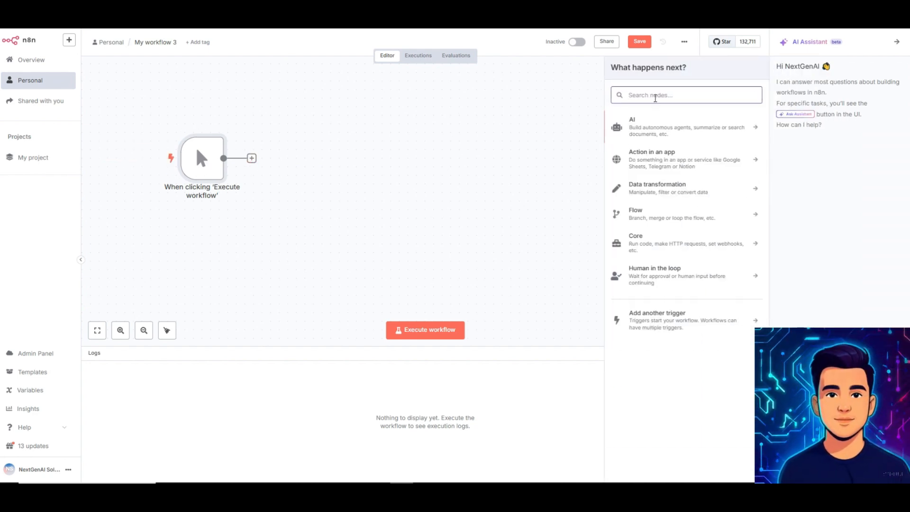
pyautogui.write('google drive')
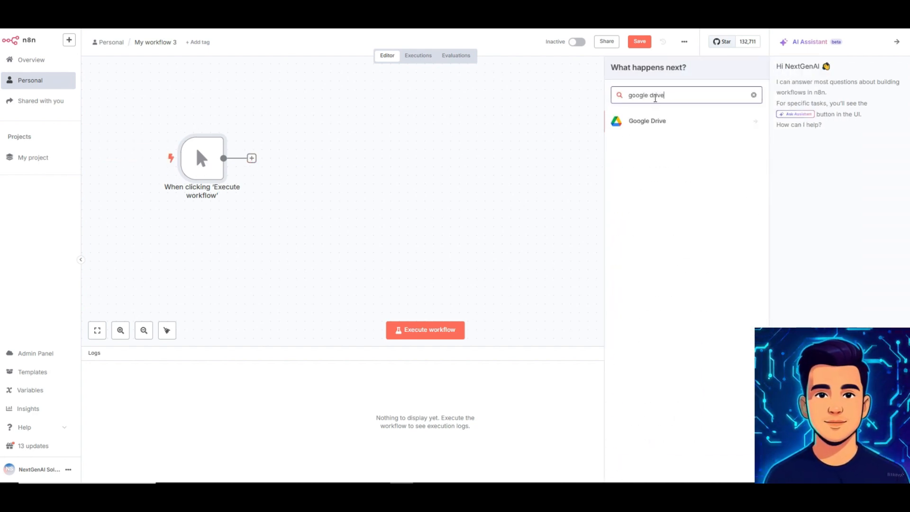
pyautogui.click(648, 122)
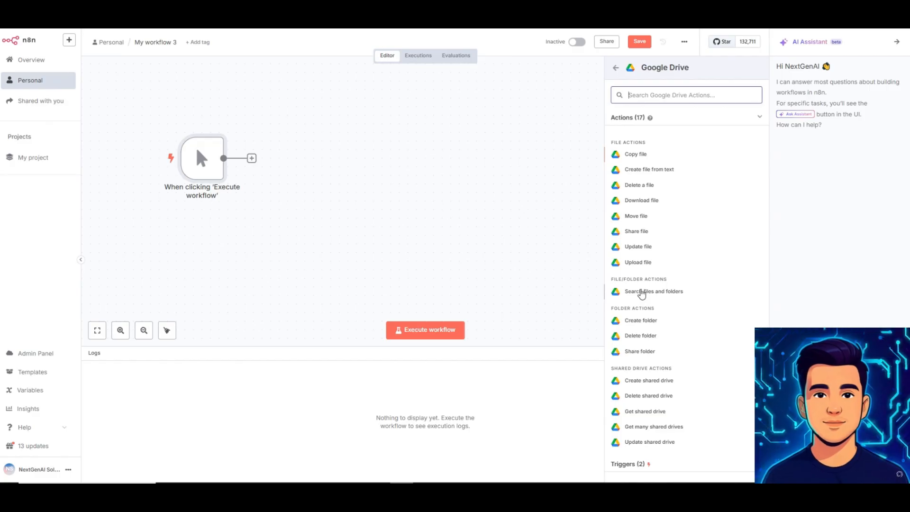
pyautogui.click(642, 292)
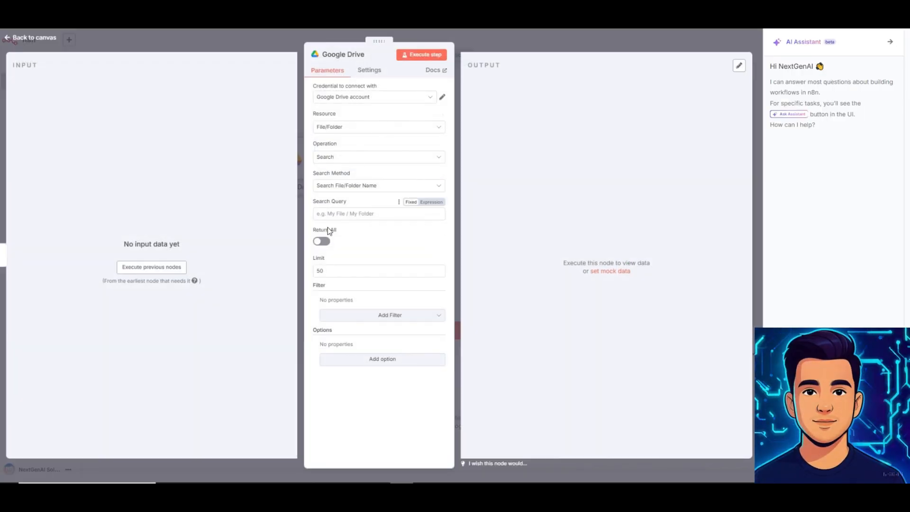
# Set the Google Drive search to return all results and filter it to the Company- Documents folder
pyautogui.click(321, 241)
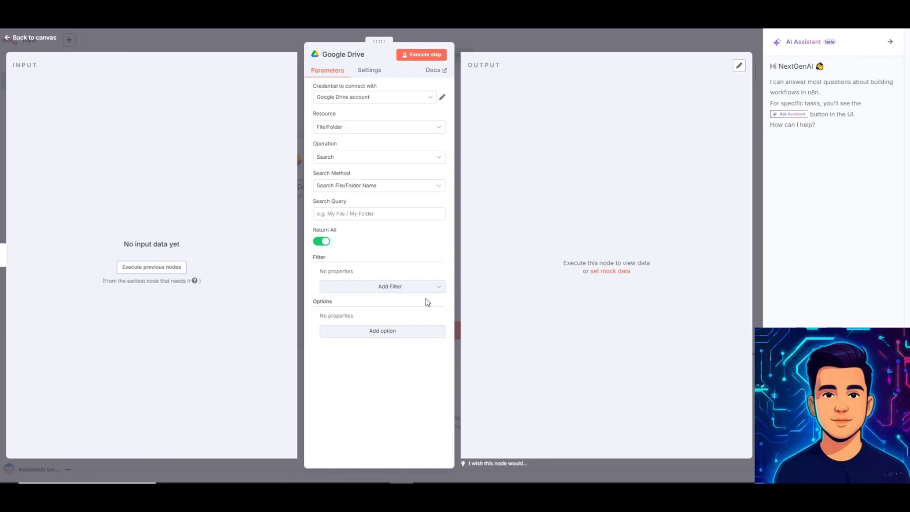
pyautogui.click(401, 289)
pyautogui.click(348, 326)
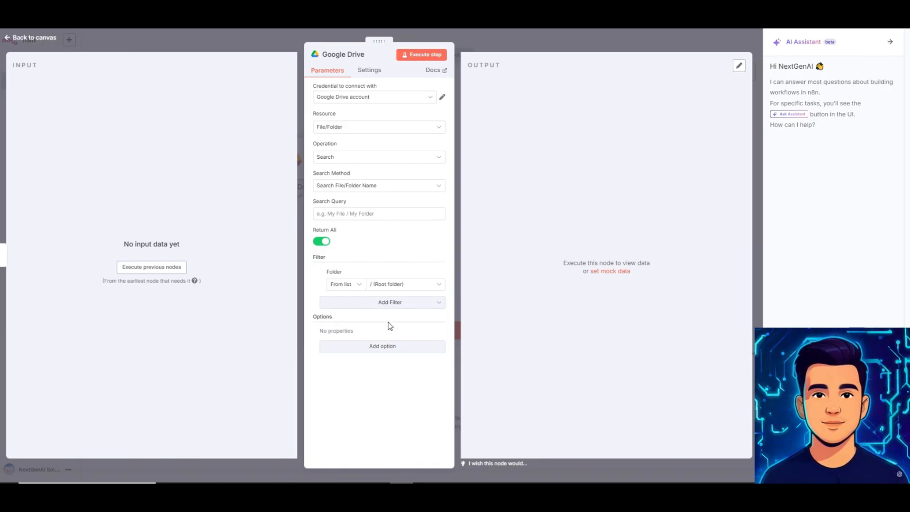
pyautogui.click(398, 285)
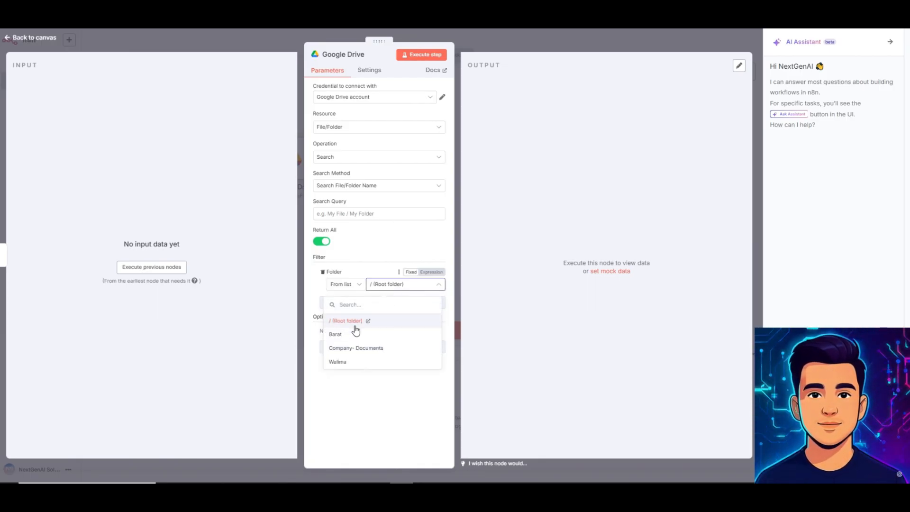
pyautogui.click(355, 348)
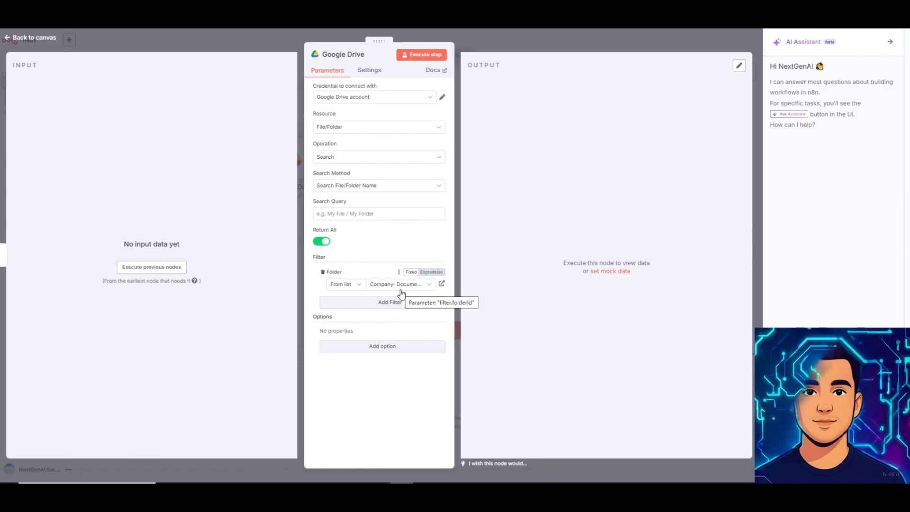
# Execute the Google Drive search node, check its output in schema and table form, and return to the canvas
pyautogui.click(421, 54)
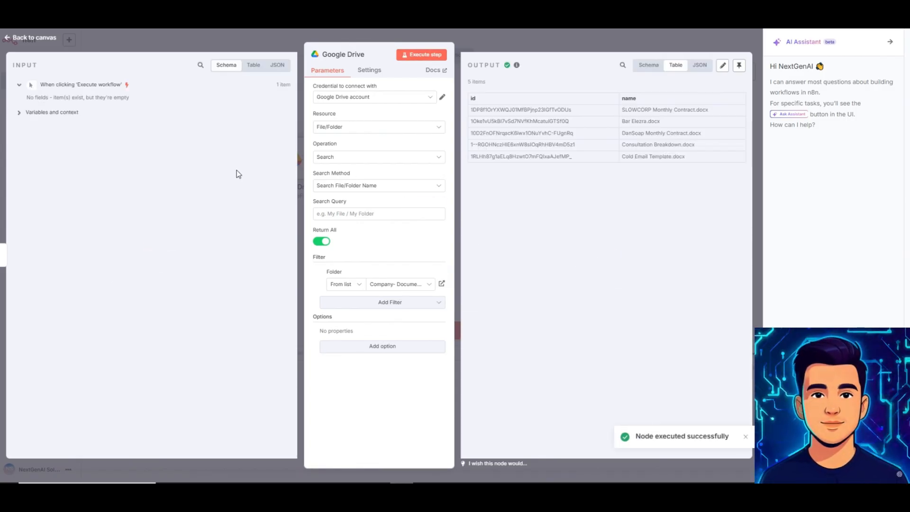
pyautogui.click(652, 67)
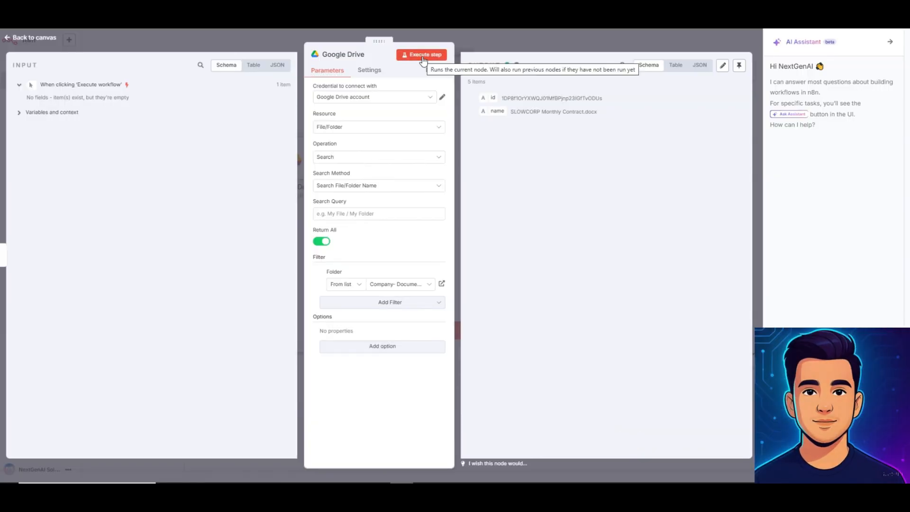
pyautogui.click(676, 66)
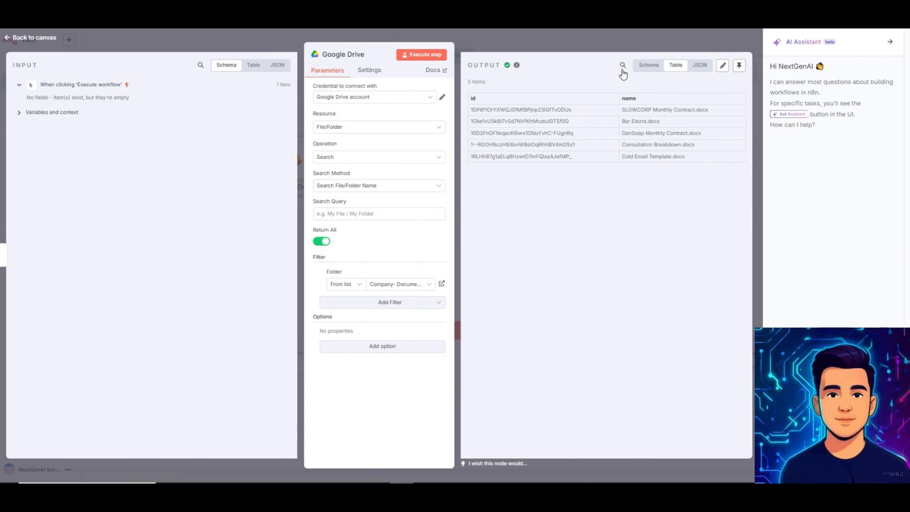
pyautogui.click(678, 39)
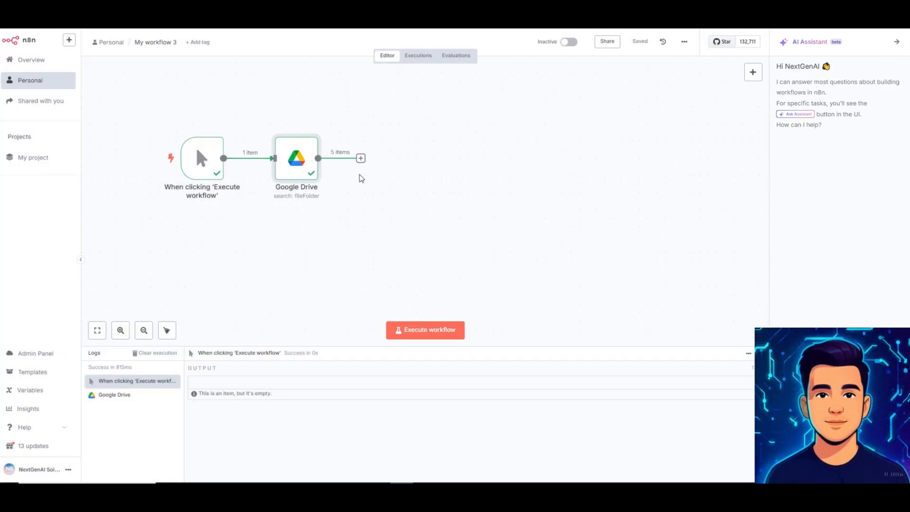
# Add a second Google Drive node with the "Download file" action after the folder search node
pyautogui.click(360, 158)
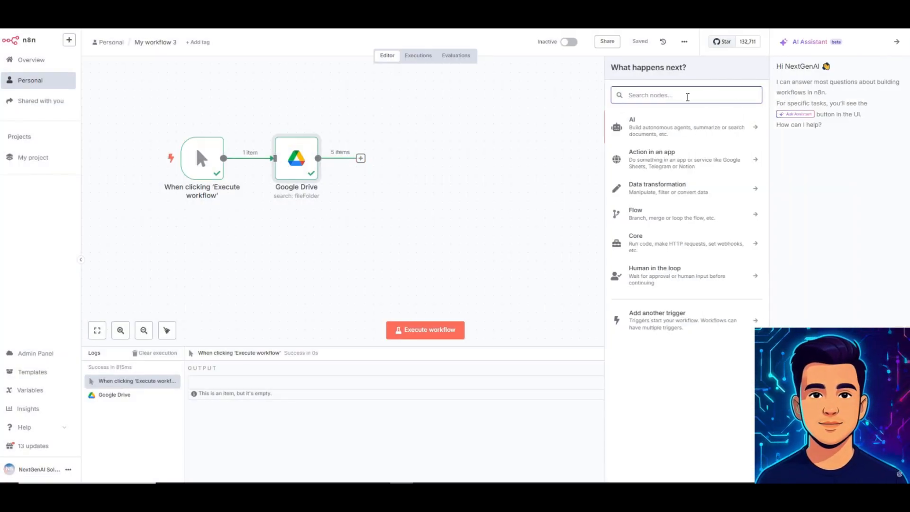
pyautogui.write('google')
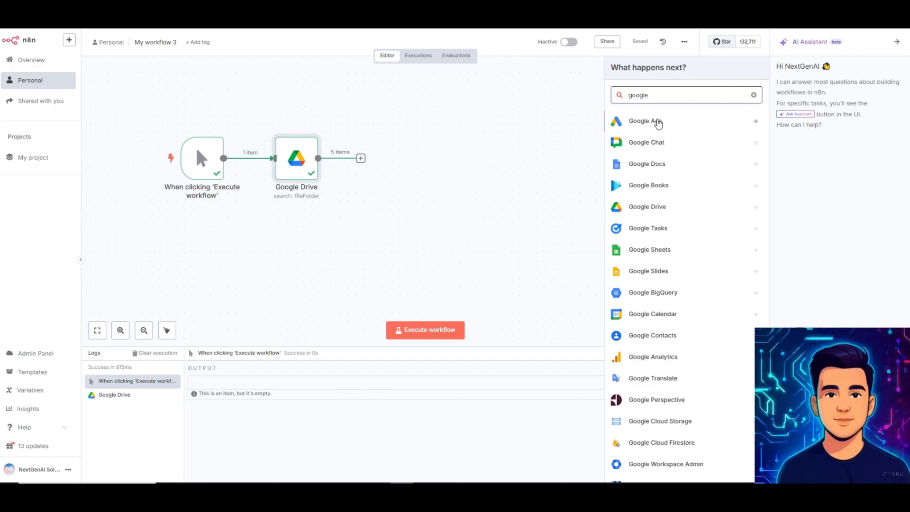
pyautogui.write(' drive')
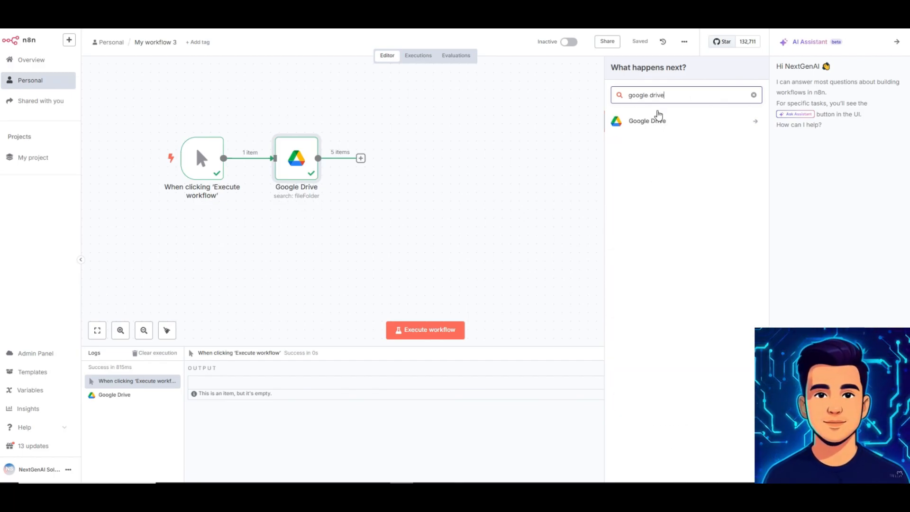
pyautogui.click(652, 121)
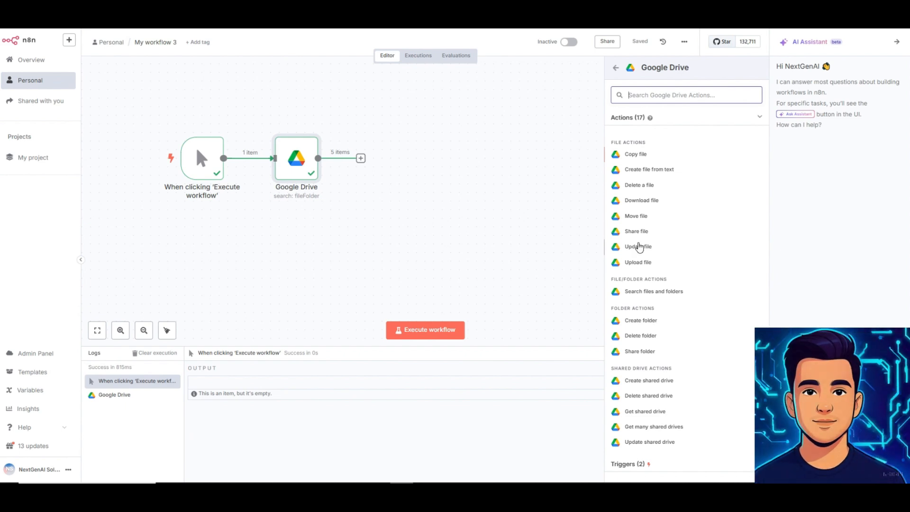
pyautogui.click(647, 203)
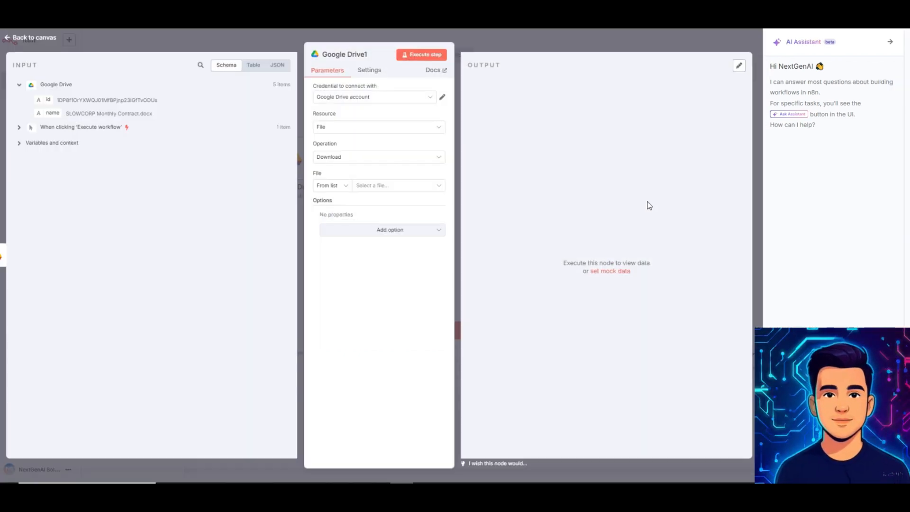
# Map the download node's file to the search result's id, using the expression {{ $json.id }}, and leave its options empty
pyautogui.moveTo(48, 100); pyautogui.dragTo(381, 184)
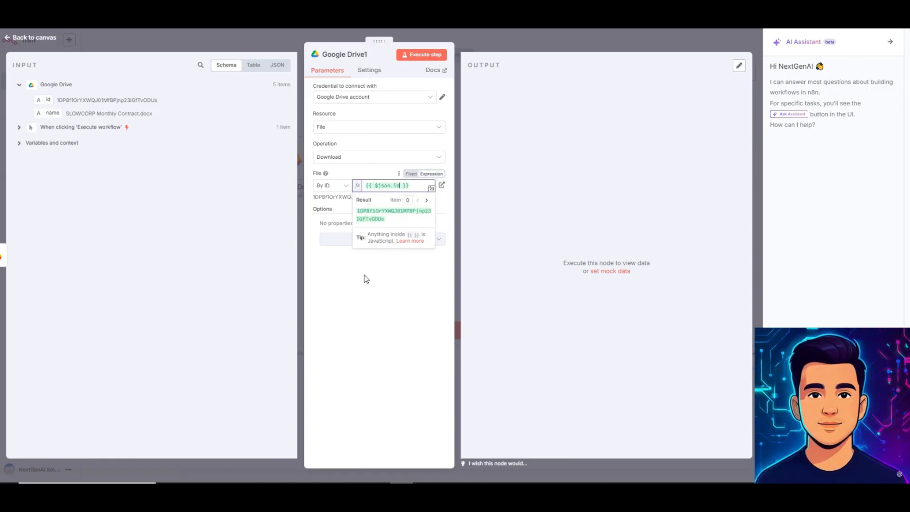
pyautogui.click(395, 241)
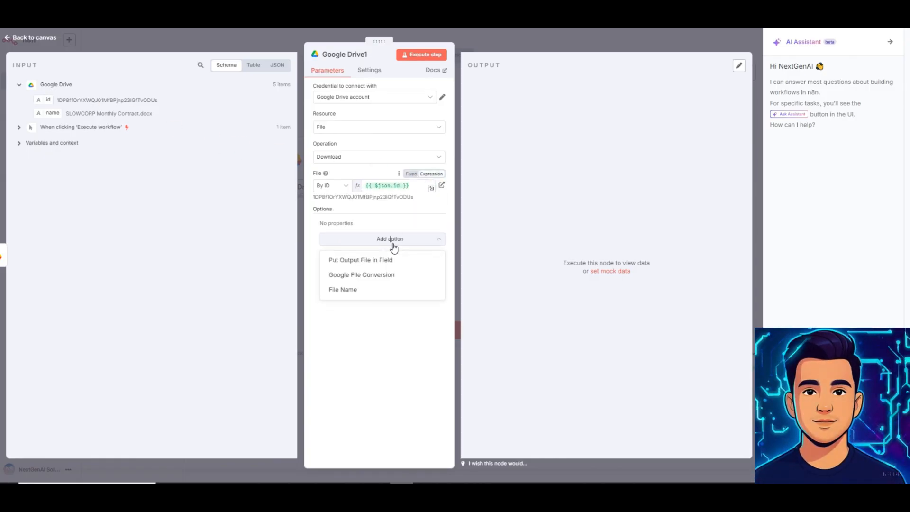
pyautogui.click(393, 242)
# Execute the download node, look through the downloaded files in its output, and return to the canvas
pyautogui.click(421, 54)
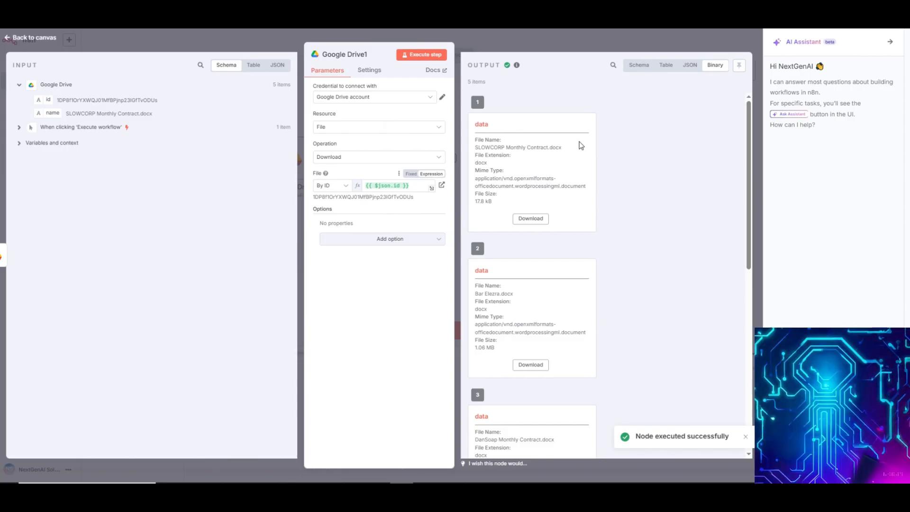
pyautogui.scroll(-6, 581, 145)
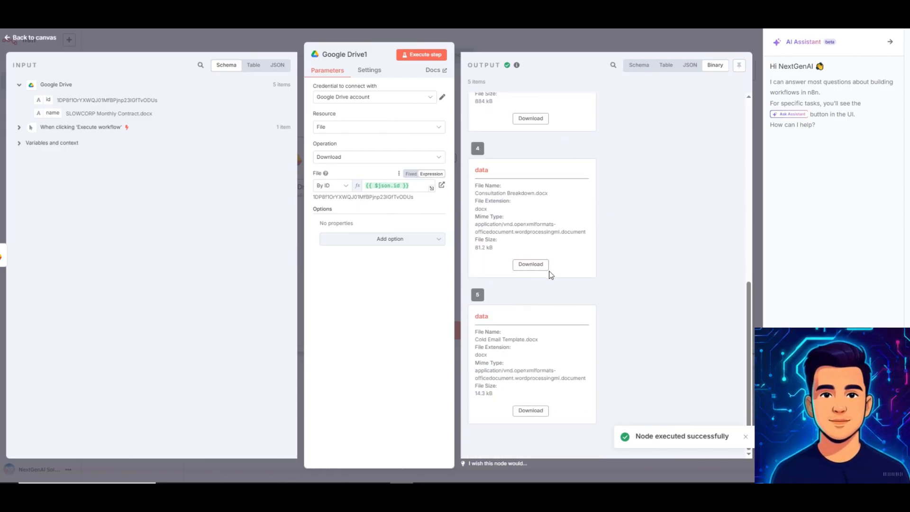
pyautogui.scroll(3, 601, 111)
pyautogui.click(752, 43)
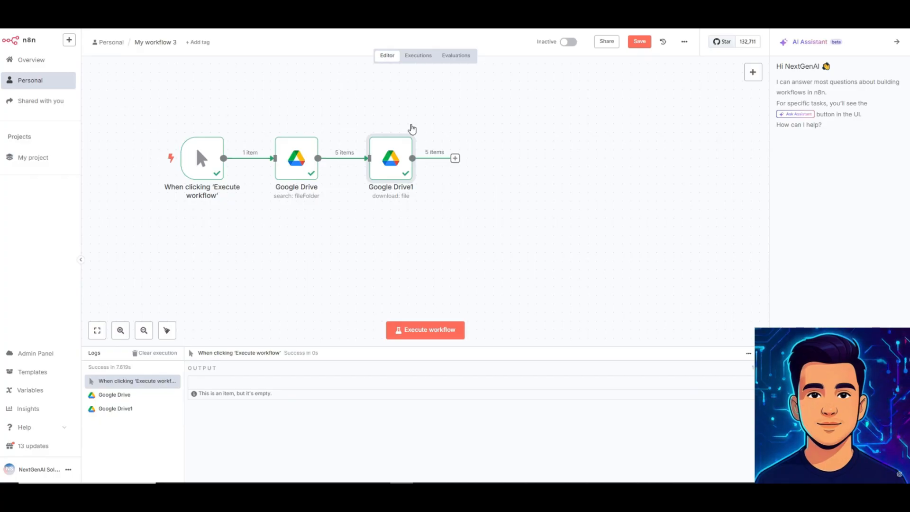
# Add a Pinecone Vector Store node with the "Add documents to vector store" action after the Google Drive download node
pyautogui.click(455, 158)
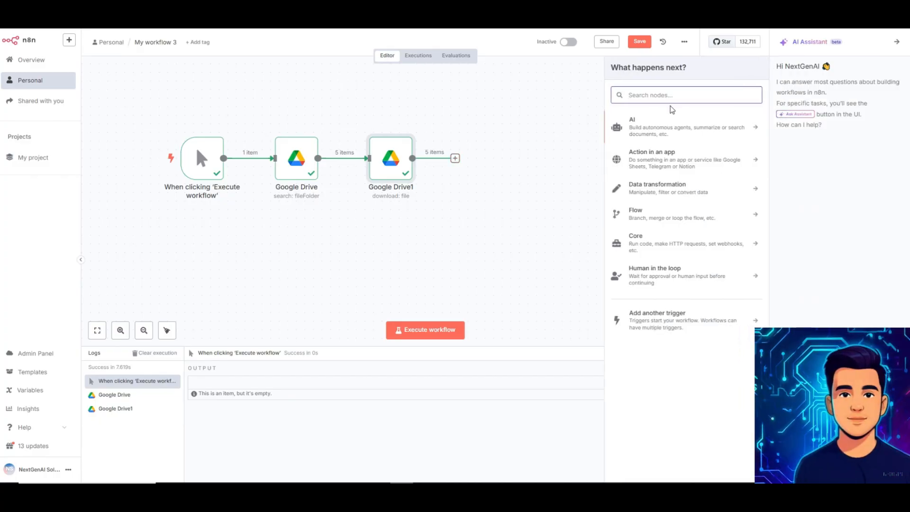
pyautogui.write('pine')
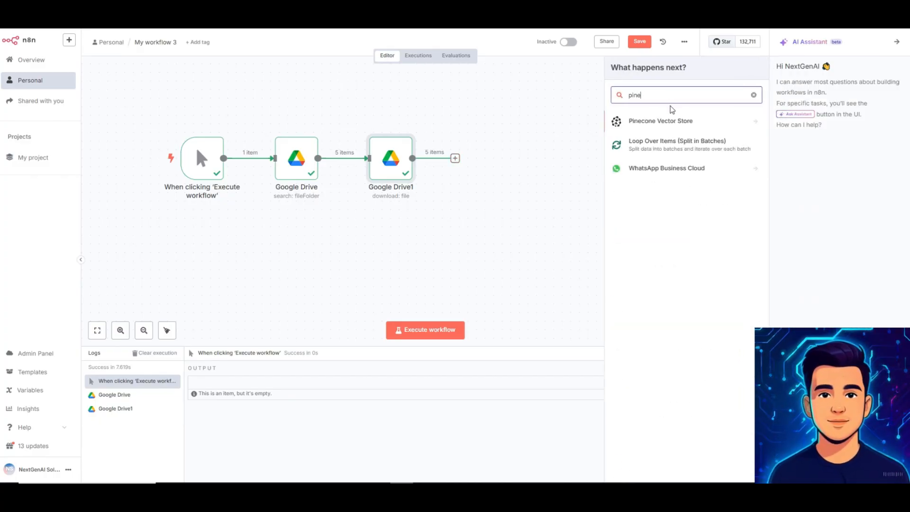
pyautogui.click(664, 120)
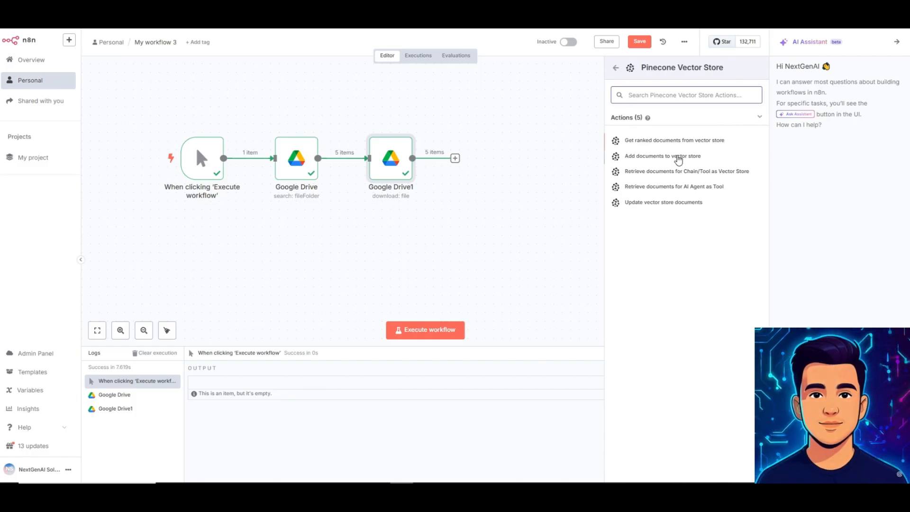
pyautogui.click(679, 160)
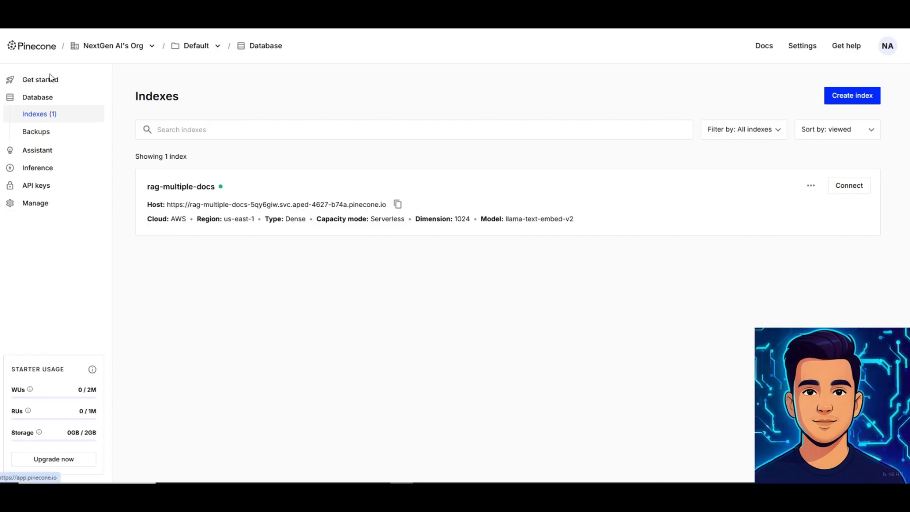
# Switch to the Pinecone console and open the Default project's API keys page
pyautogui.click(41, 46)
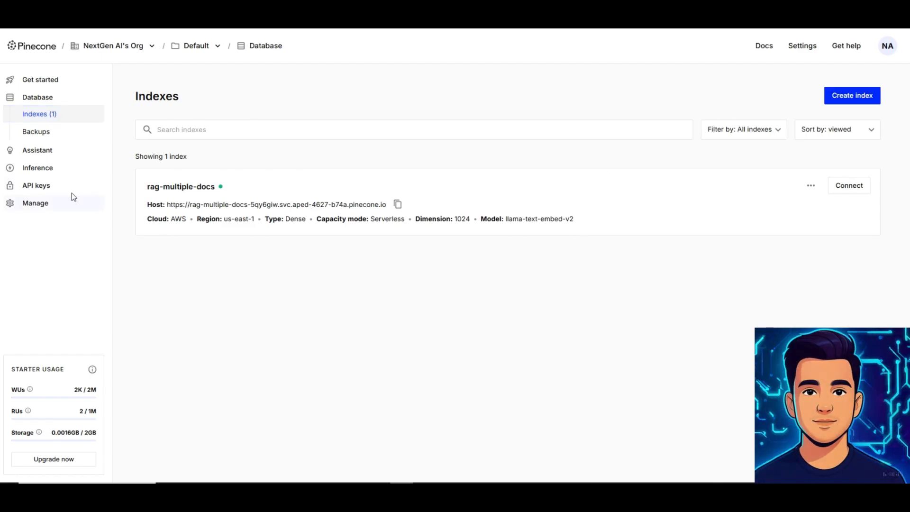
pyautogui.click(36, 186)
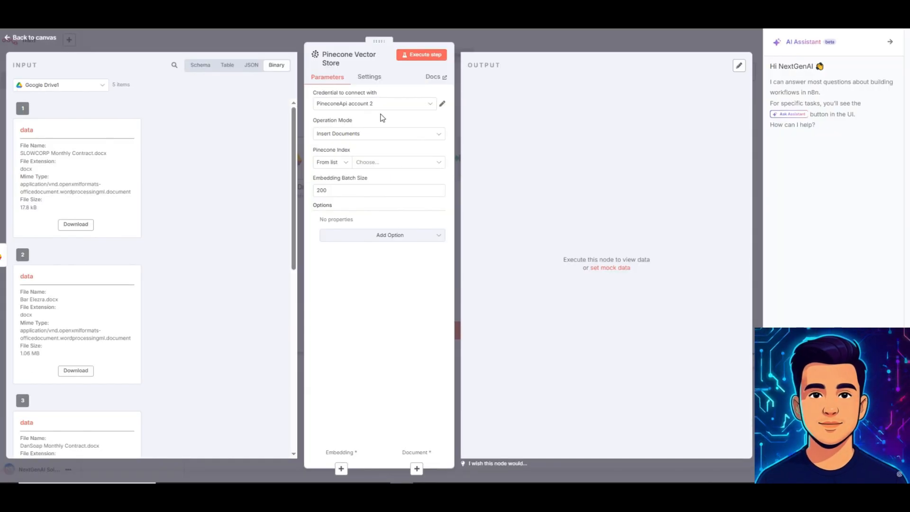
# Start a new Pinecone credential from the n8n vector store node and clear the prefilled entry in its API Key field
pyautogui.click(380, 108)
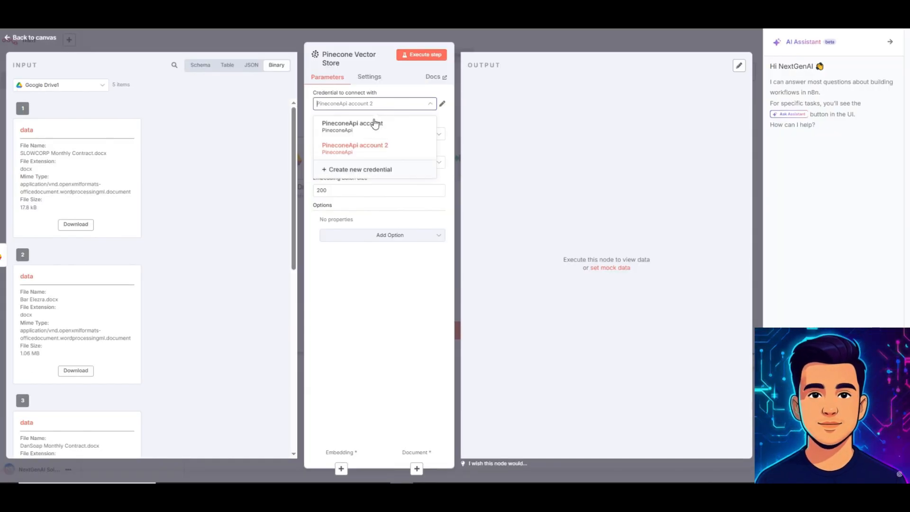
pyautogui.click(360, 169)
pyautogui.hotkey('ctrl', 'v')
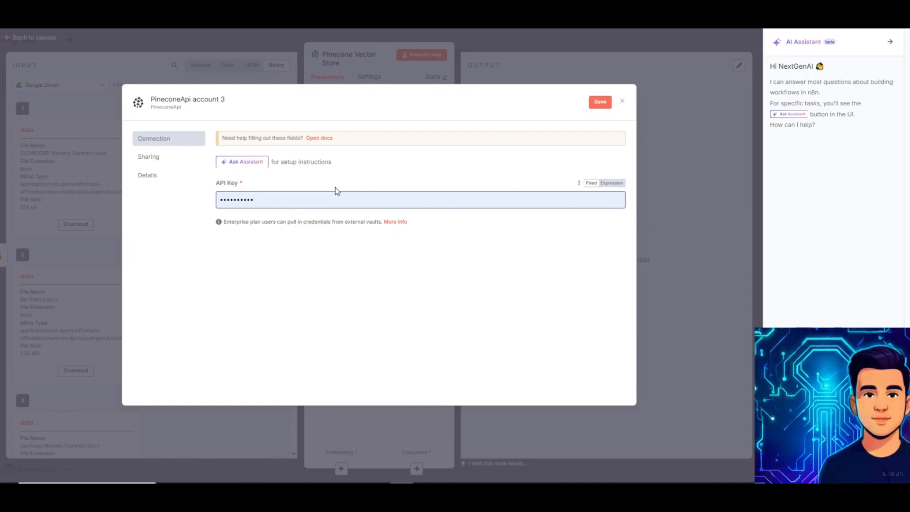
pyautogui.hotkey('ctrl', 'a')
pyautogui.press('BackSpace')
pyautogui.click(234, 253)
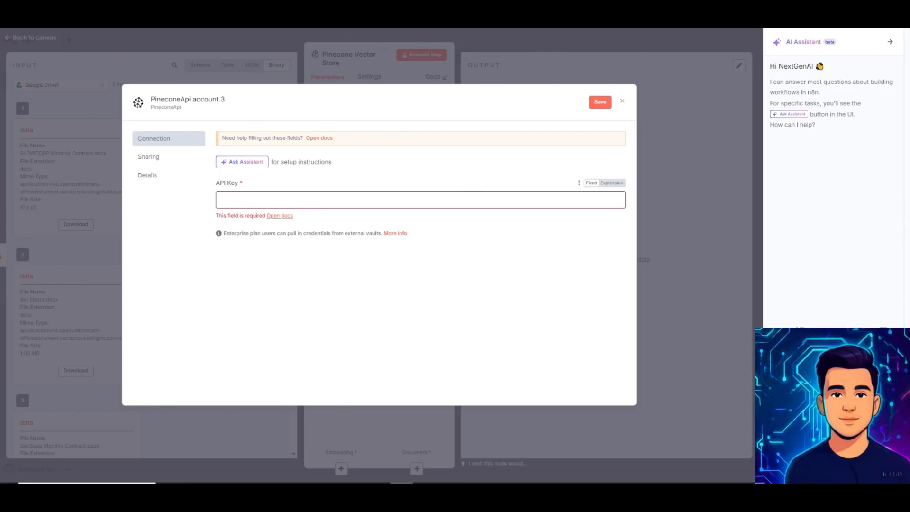
# Generate a new Pinecone API key named "AIdocassistant" with All permissions and copy the key
pyautogui.hotkey('ctrl', 'Tab')
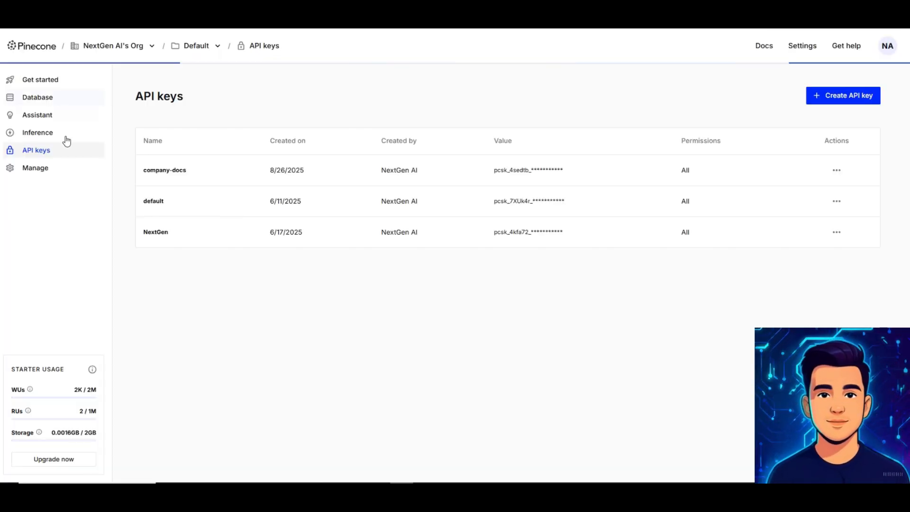
pyautogui.click(853, 100)
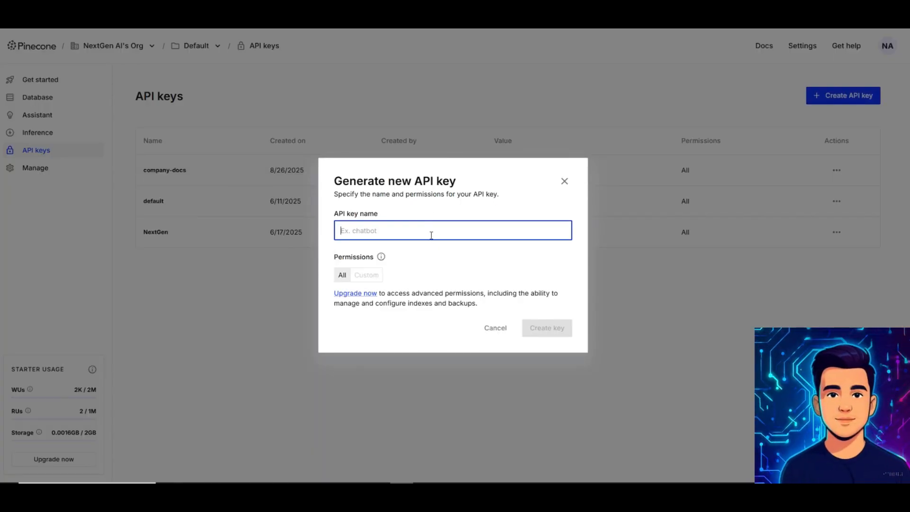
pyautogui.write('Ai')
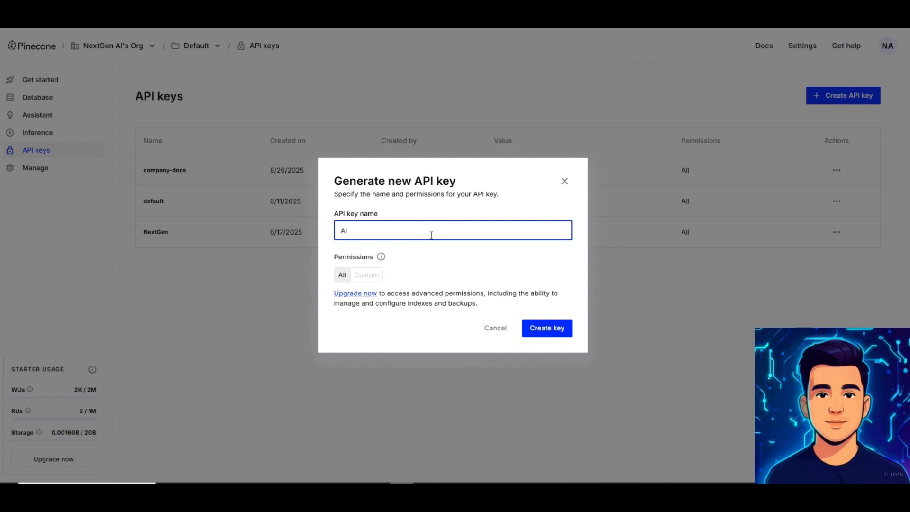
pyautogui.write('docass')
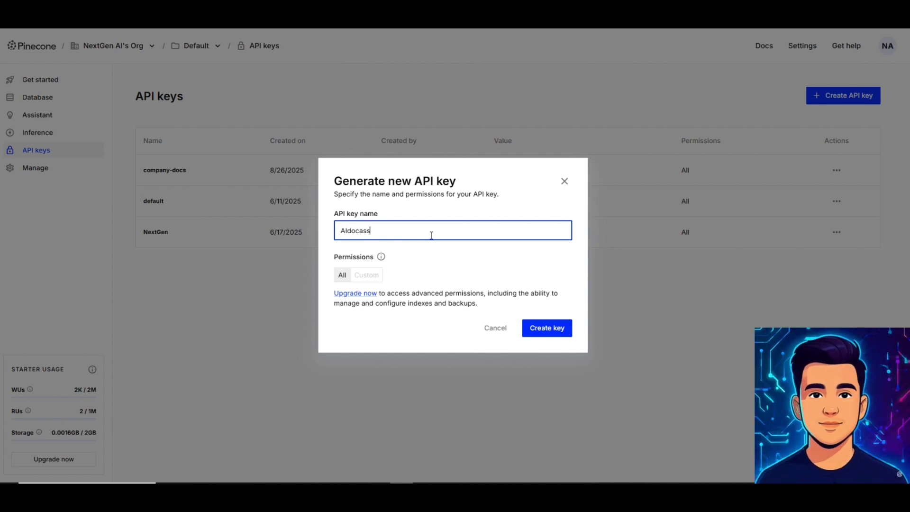
pyautogui.write('istnnt')
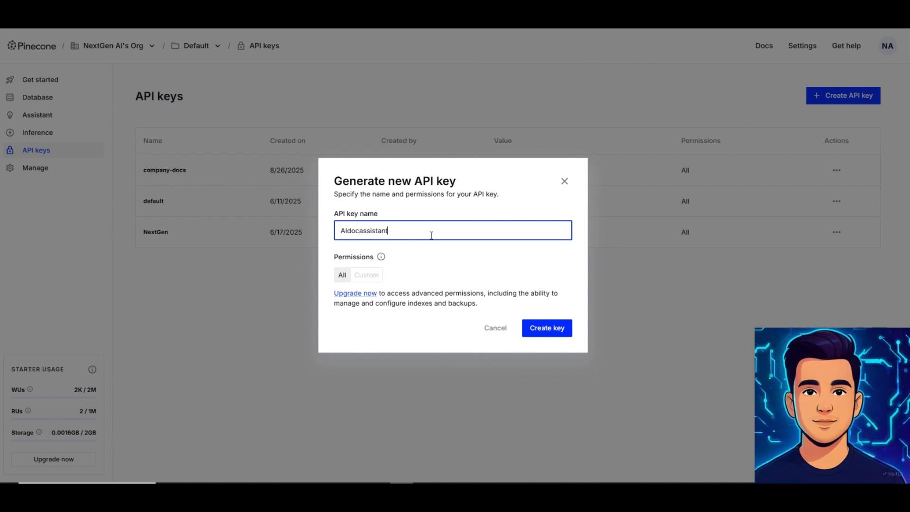
pyautogui.click(545, 327)
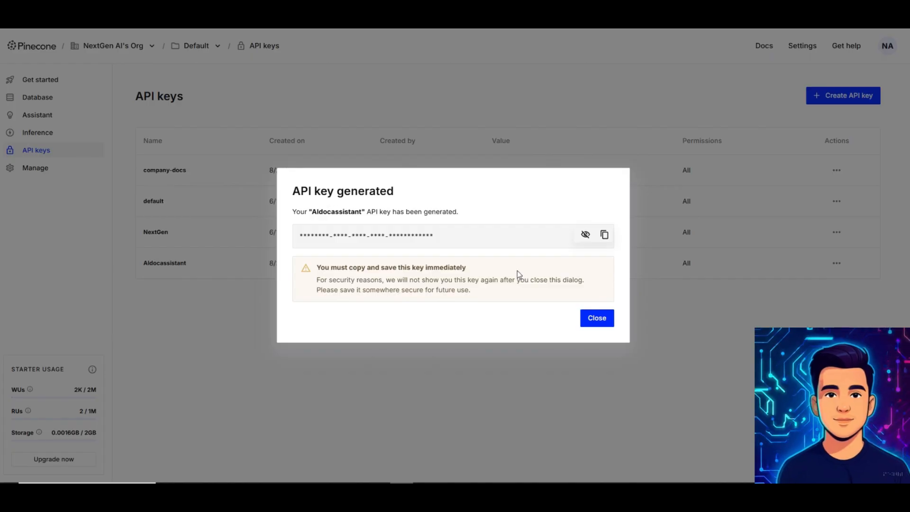
pyautogui.click(604, 235)
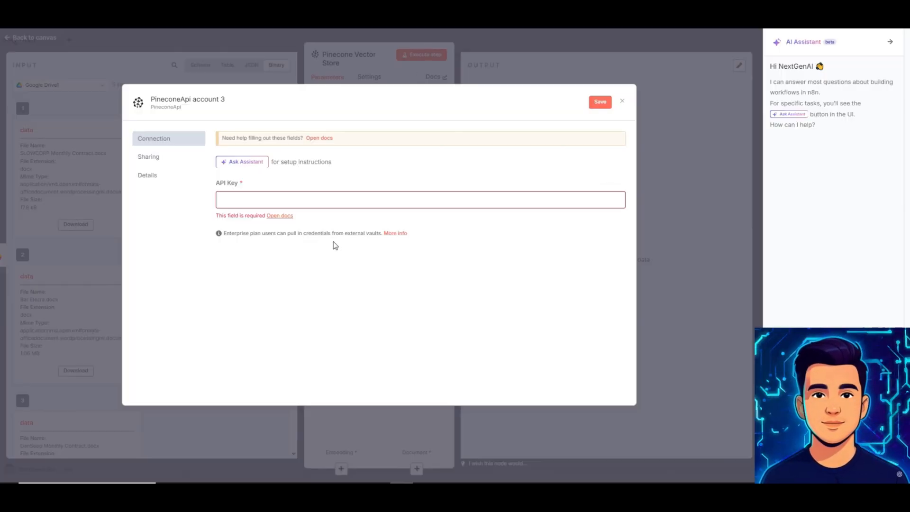
# Paste the copied API key into the n8n Pinecone credential, then save and close the credential
pyautogui.click(342, 199)
pyautogui.hotkey('ctrl', 'v')
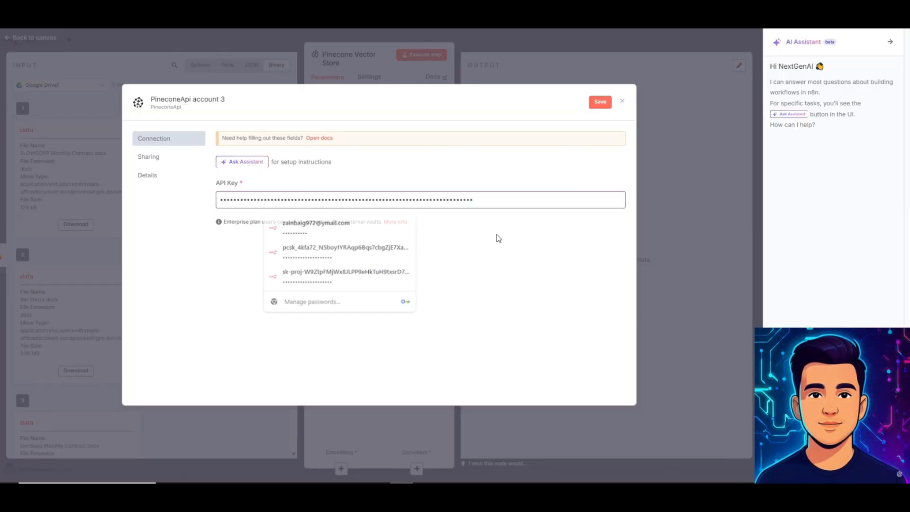
pyautogui.click(600, 102)
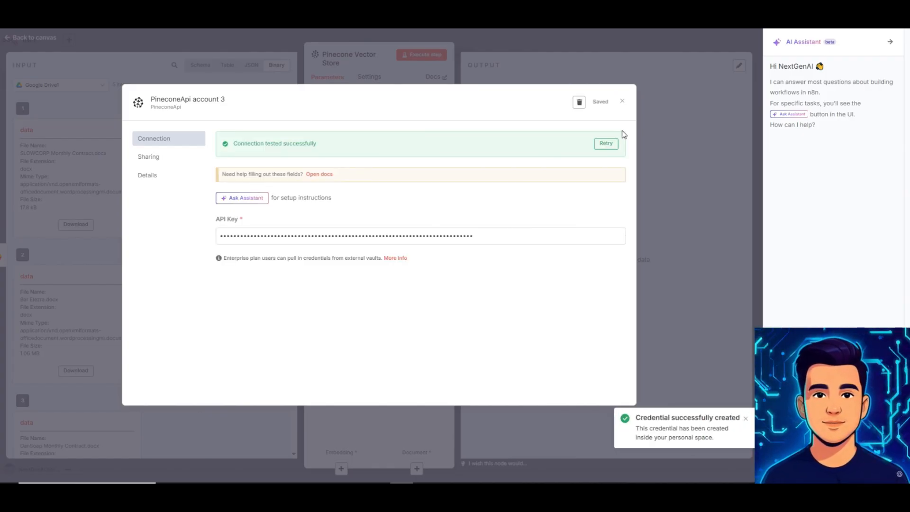
pyautogui.click(621, 102)
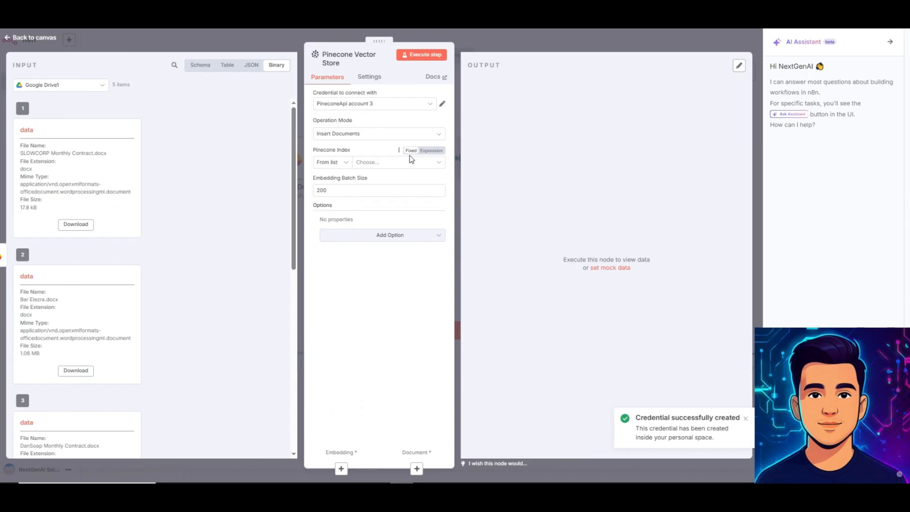
# Check the vector store node's available operation modes, keep Insert Documents, and open the Pinecone Index list
pyautogui.click(352, 135)
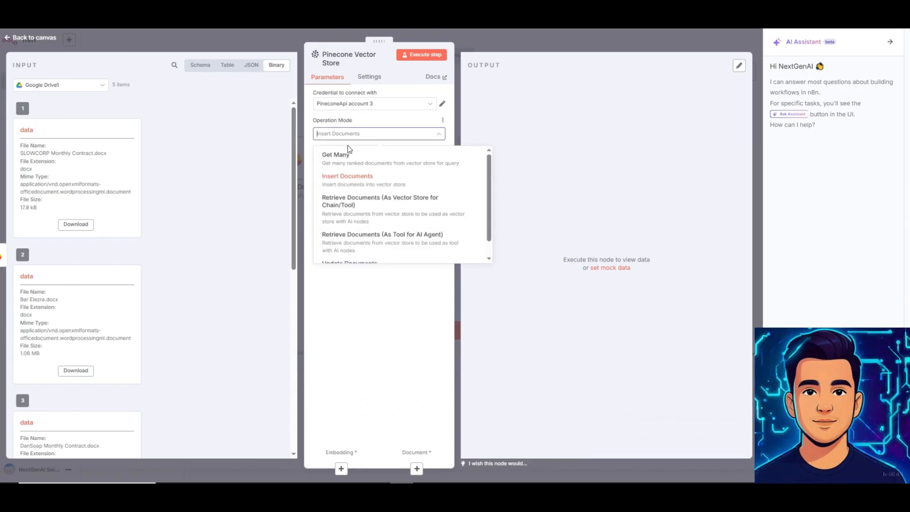
pyautogui.click(434, 178)
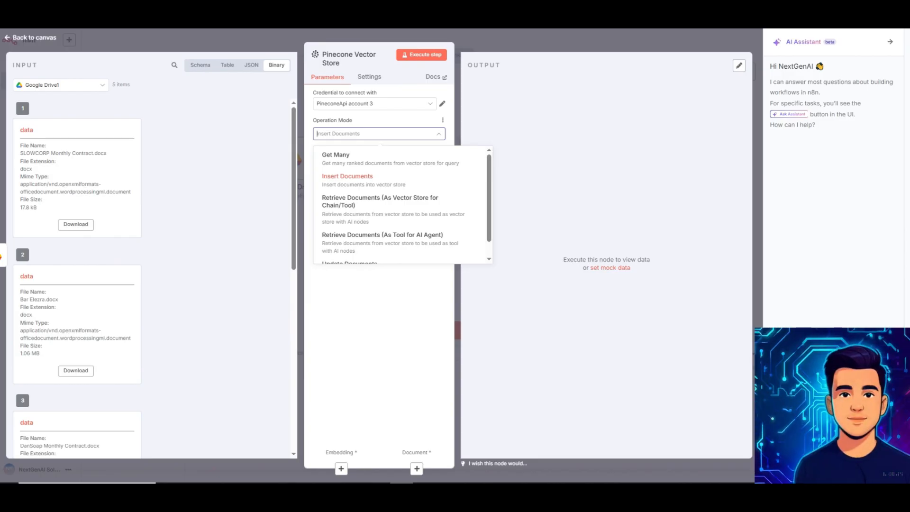
pyautogui.click(496, 179)
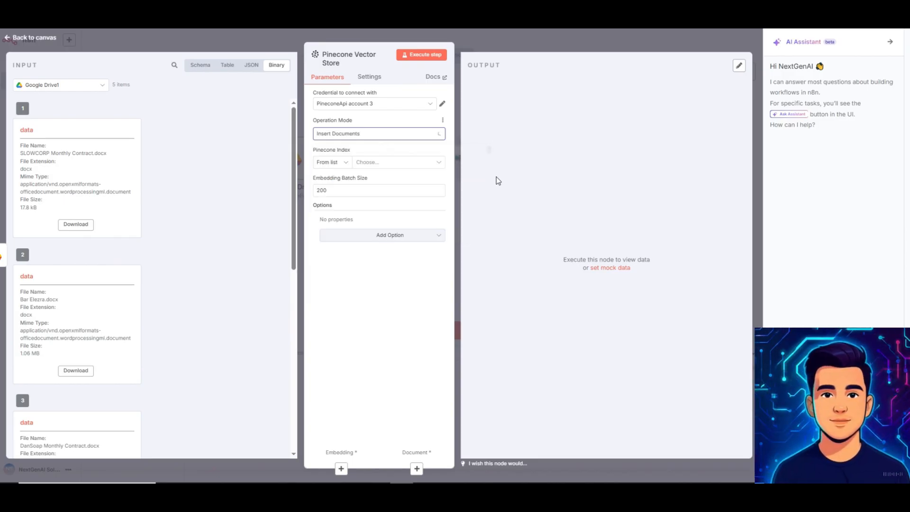
pyautogui.click(396, 163)
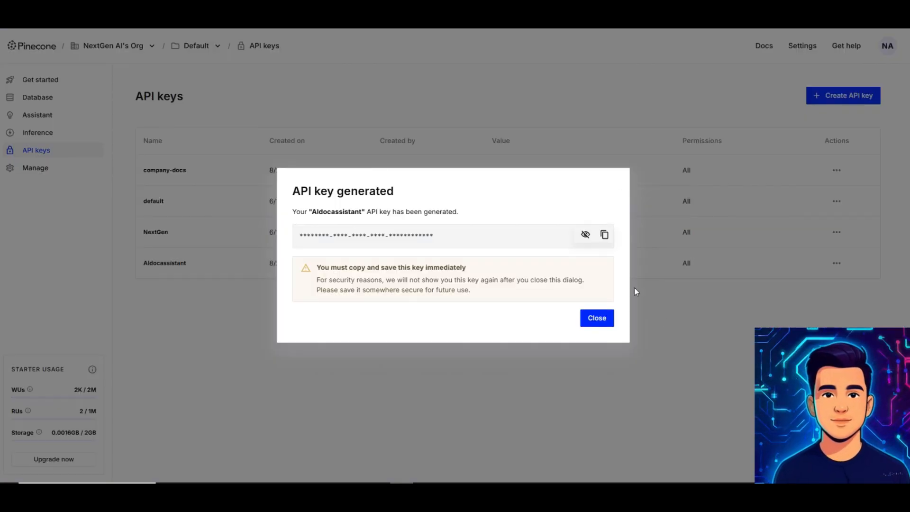
# Switch to Pinecone, close the generated API key dialog, and open the Default project's Indexes page
pyautogui.click(595, 317)
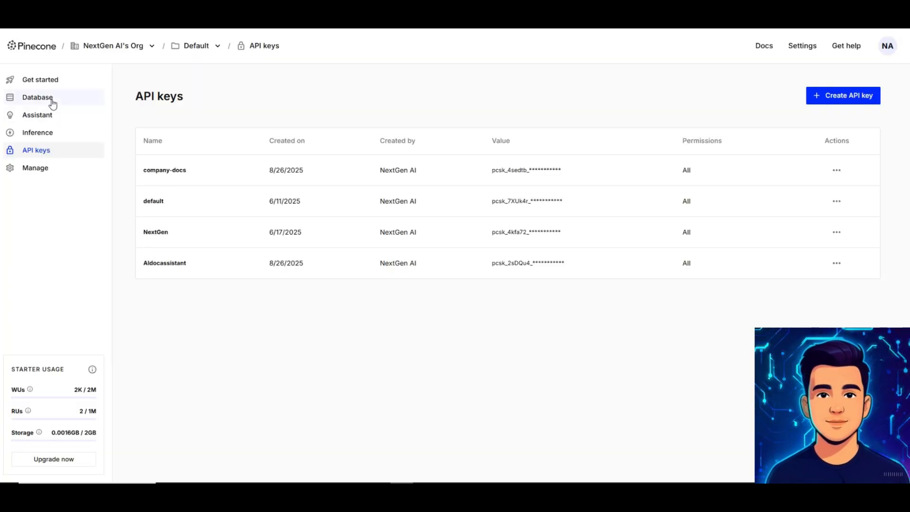
pyautogui.click(47, 80)
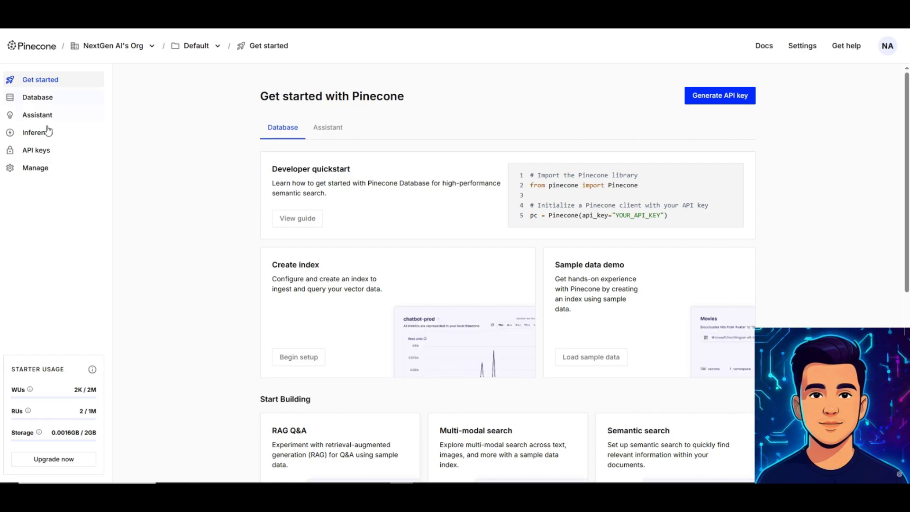
pyautogui.click(122, 47)
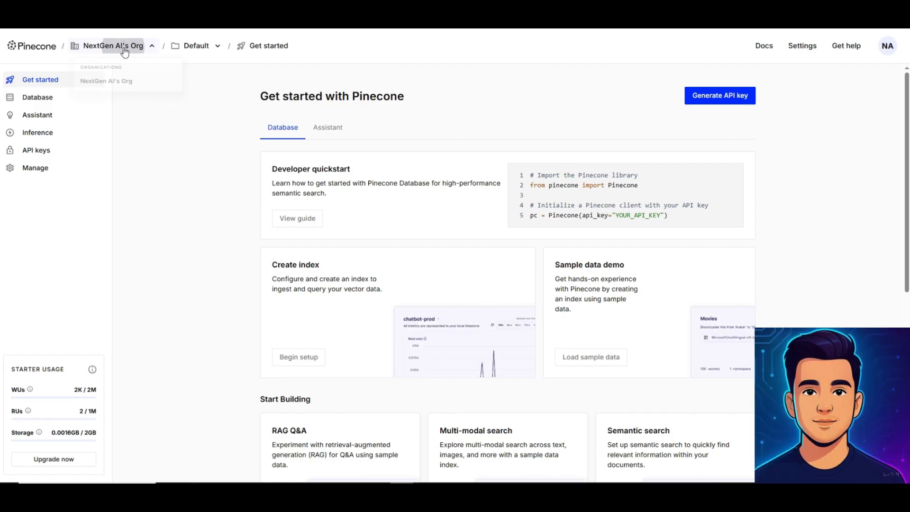
pyautogui.click(113, 88)
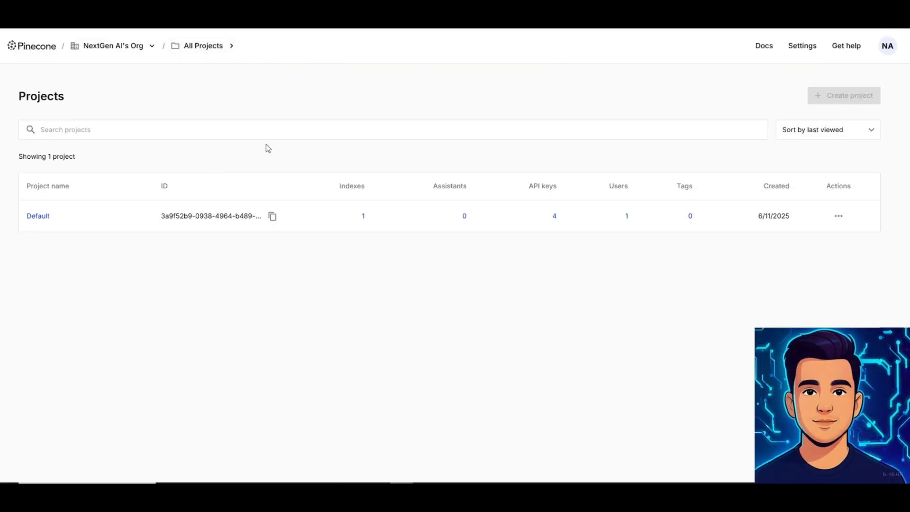
pyautogui.click(229, 204)
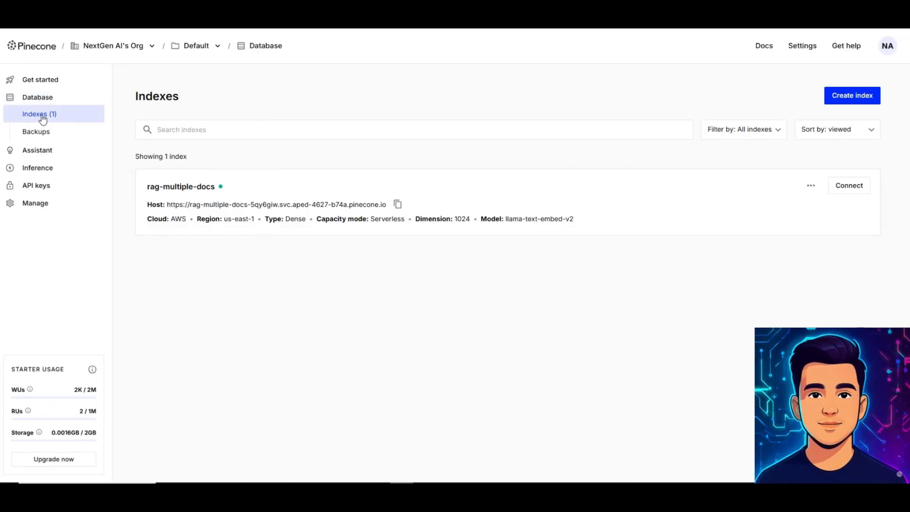
# Create a new Pinecone index named "aiworkdocs" with the llama-text-embed-v2 configuration and dimension 1024
pyautogui.click(840, 99)
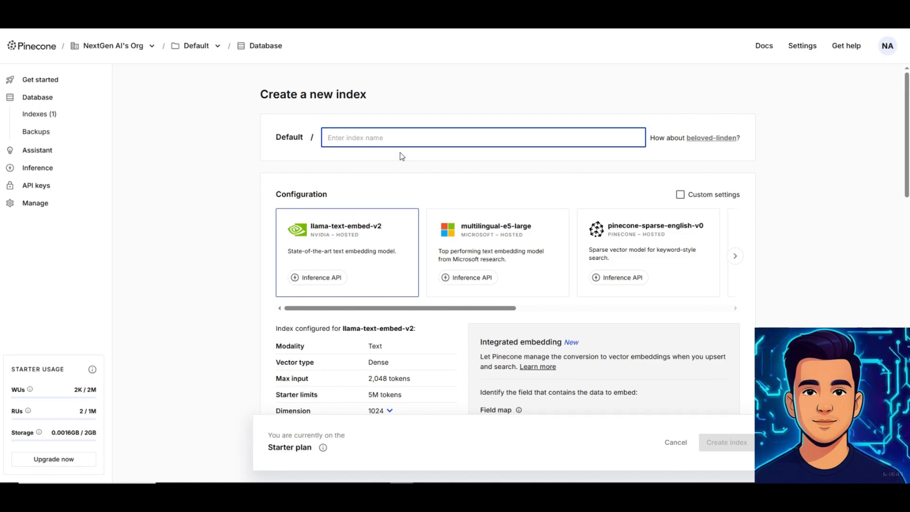
pyautogui.write('Ai')
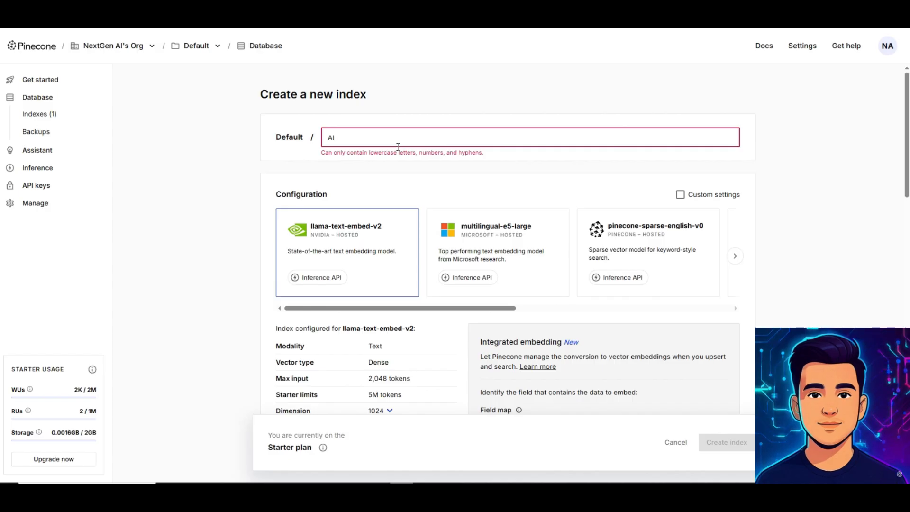
pyautogui.write('workDocs')
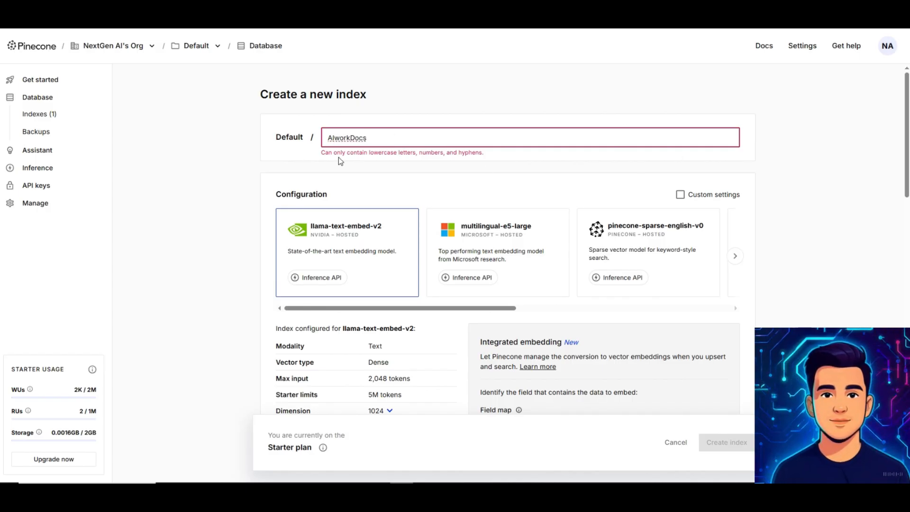
pyautogui.doubleClick(354, 138)
pyautogui.write('aiworkdocs')
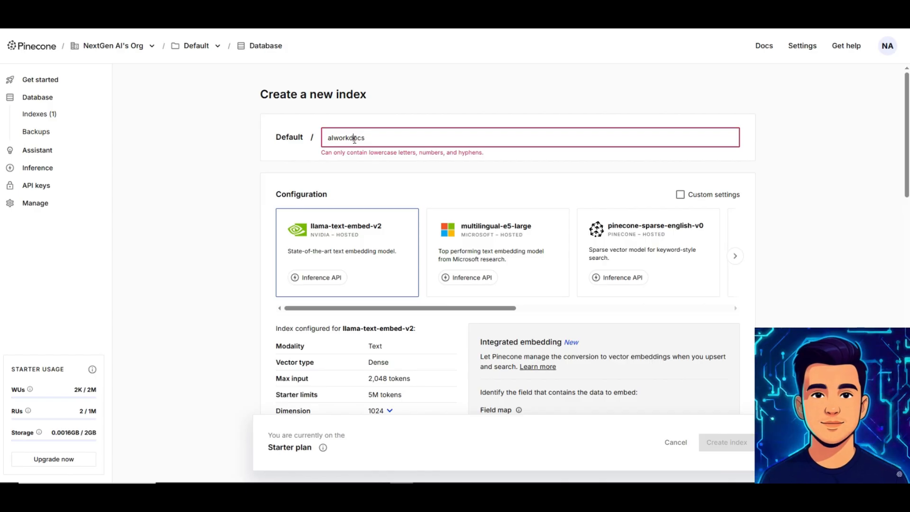
pyautogui.click(762, 219)
pyautogui.click(419, 134)
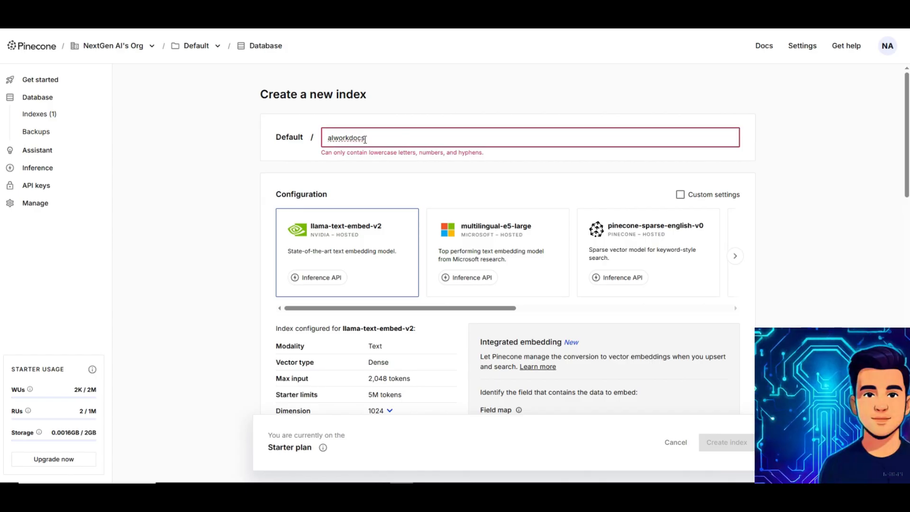
pyautogui.click(333, 138)
pyautogui.press('BackSpace')
pyautogui.write('i')
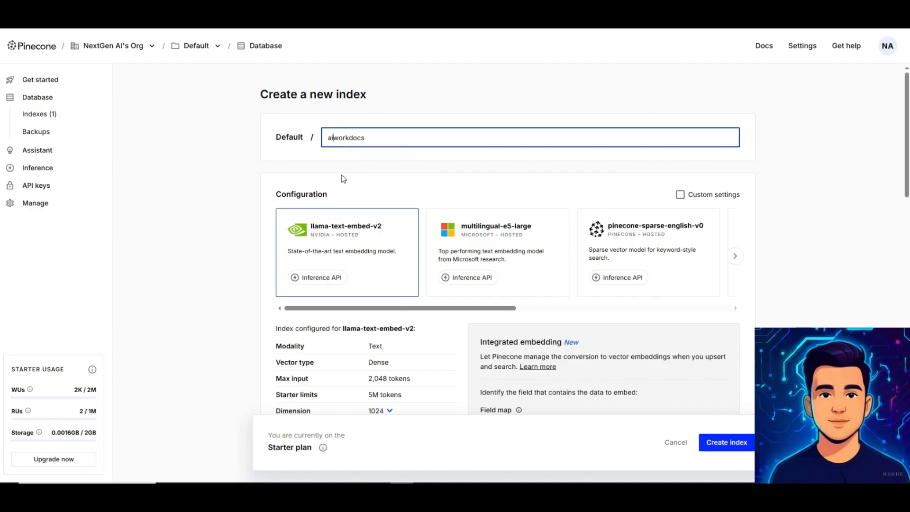
pyautogui.click(726, 442)
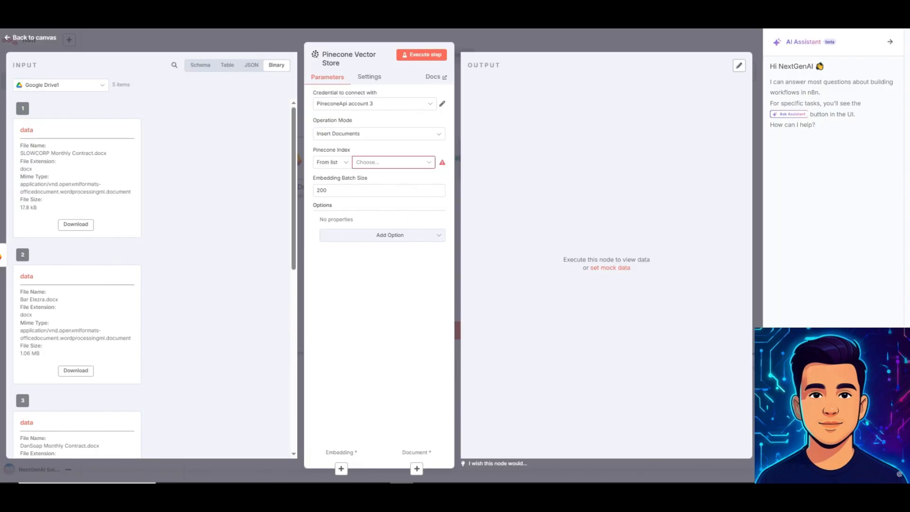
# Keep the vector store node's operation mode on Insert Documents and select aiworkdocs as its Pinecone index
pyautogui.click(362, 162)
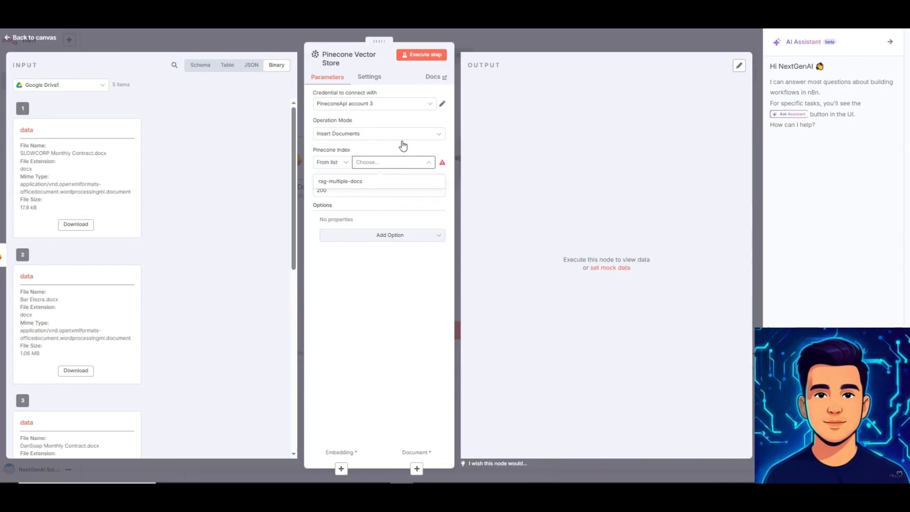
pyautogui.click(384, 138)
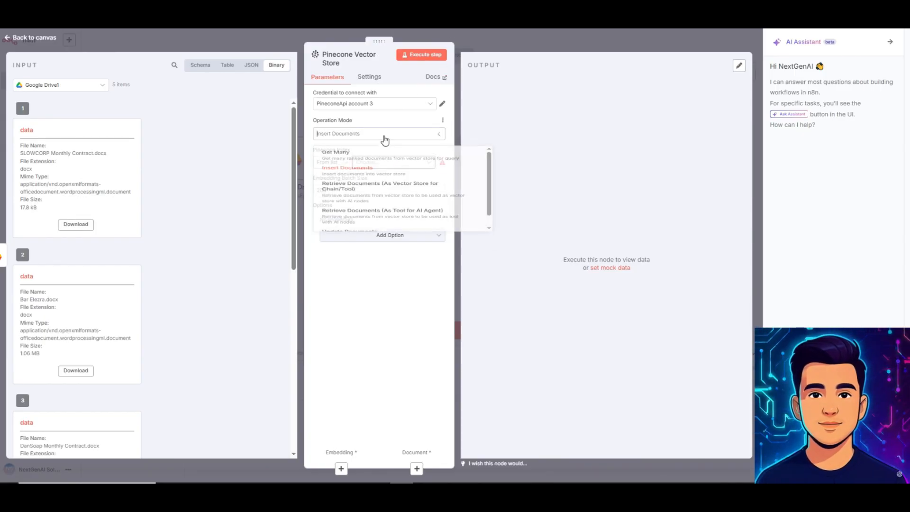
pyautogui.click(355, 176)
pyautogui.click(393, 163)
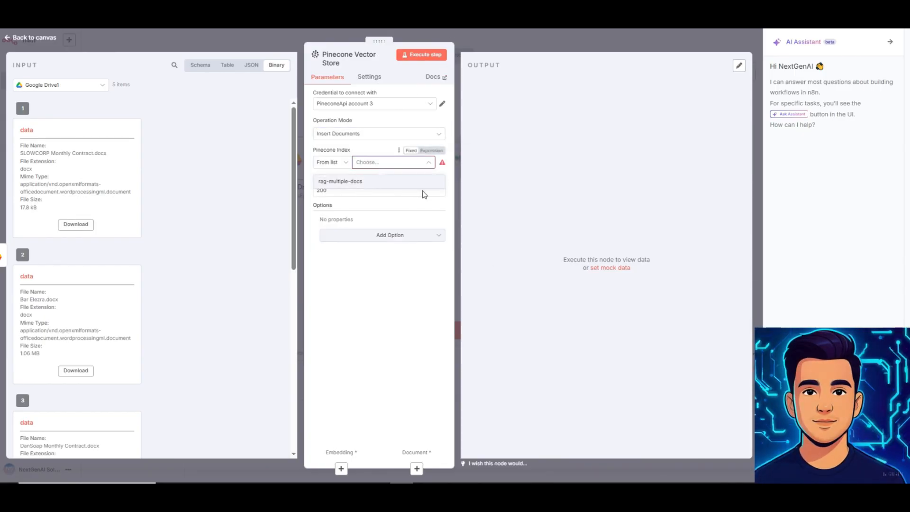
pyautogui.click(409, 182)
pyautogui.click(384, 164)
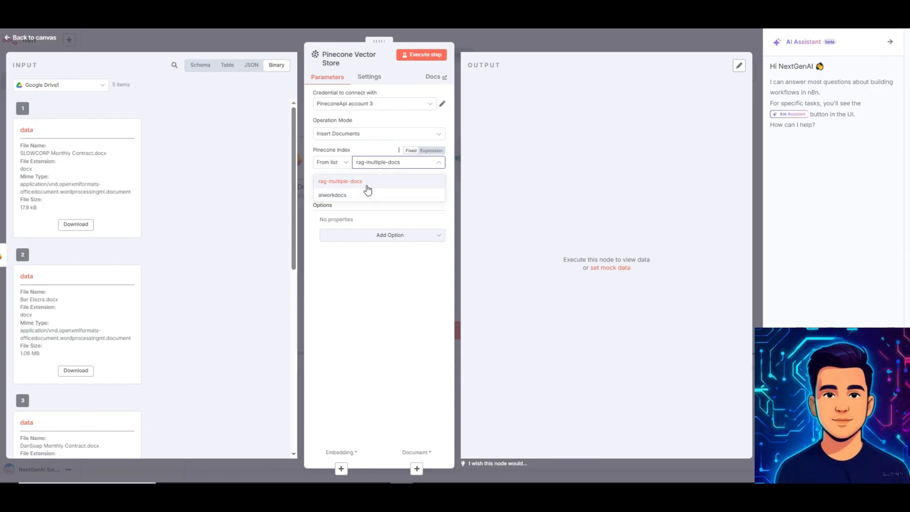
pyautogui.click(367, 195)
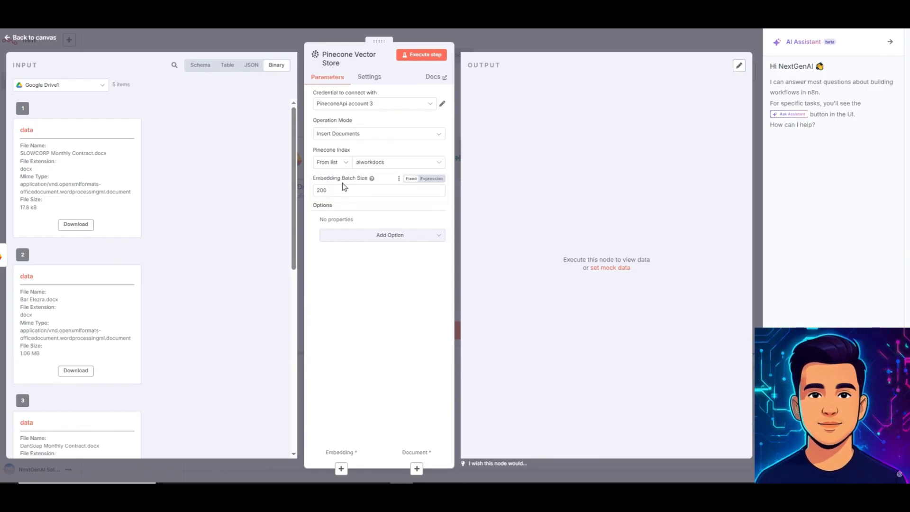
# Add the Pinecone Namespace option, check the aiworkdocs index's namespaces in Pinecone, and set the node's namespace to "WorkDocs"
pyautogui.click(372, 239)
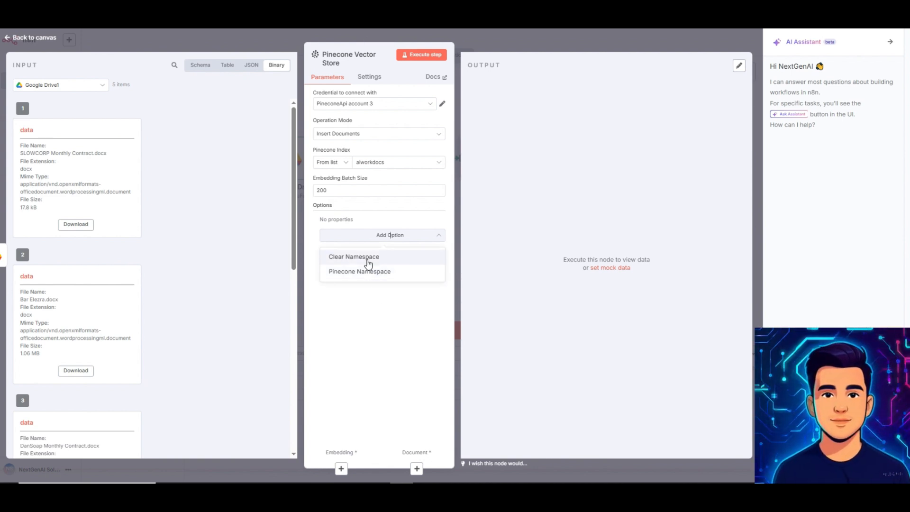
pyautogui.click(365, 275)
pyautogui.click(378, 232)
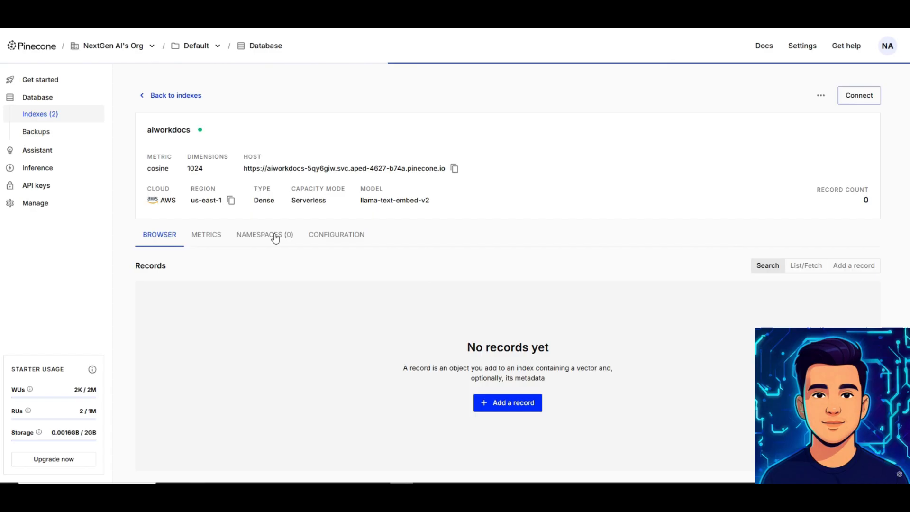
pyautogui.click(259, 236)
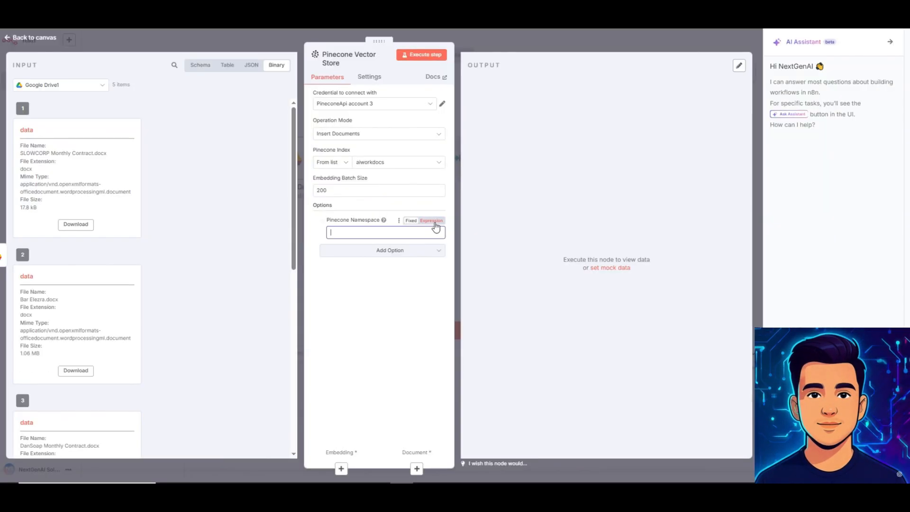
pyautogui.click(369, 233)
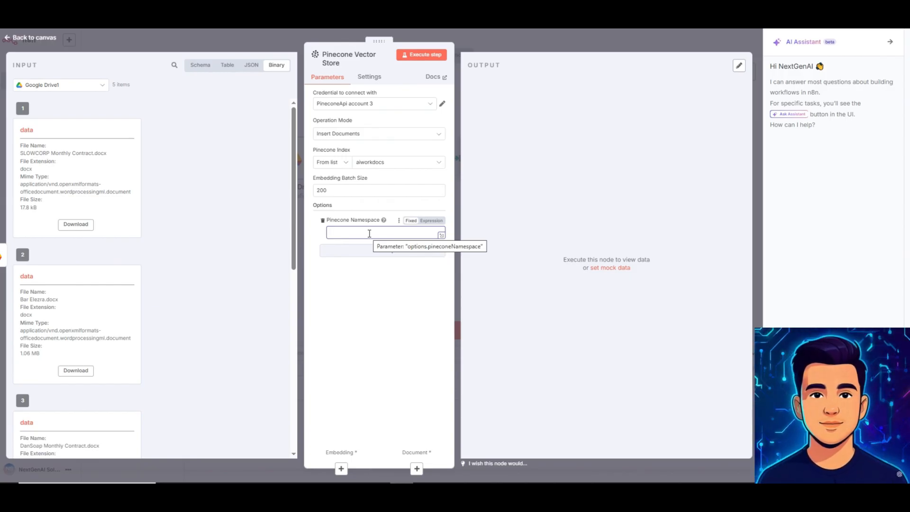
pyautogui.write('Work')
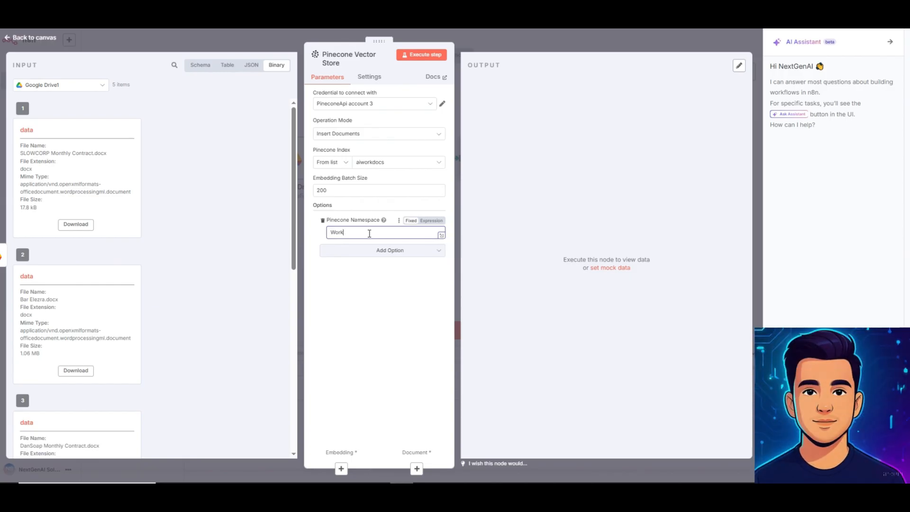
pyautogui.write('Docs')
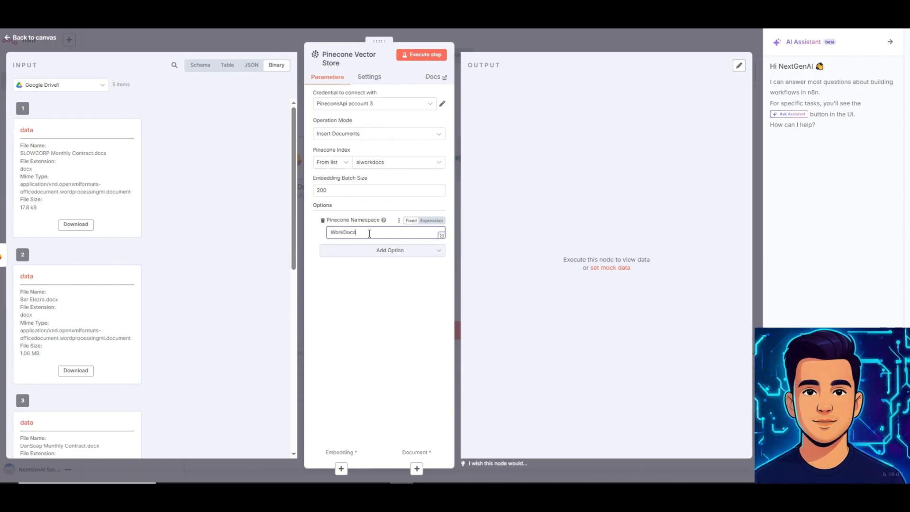
# Try executing the Pinecone Vector Store step, then return to the workflow canvas
pyautogui.click(417, 55)
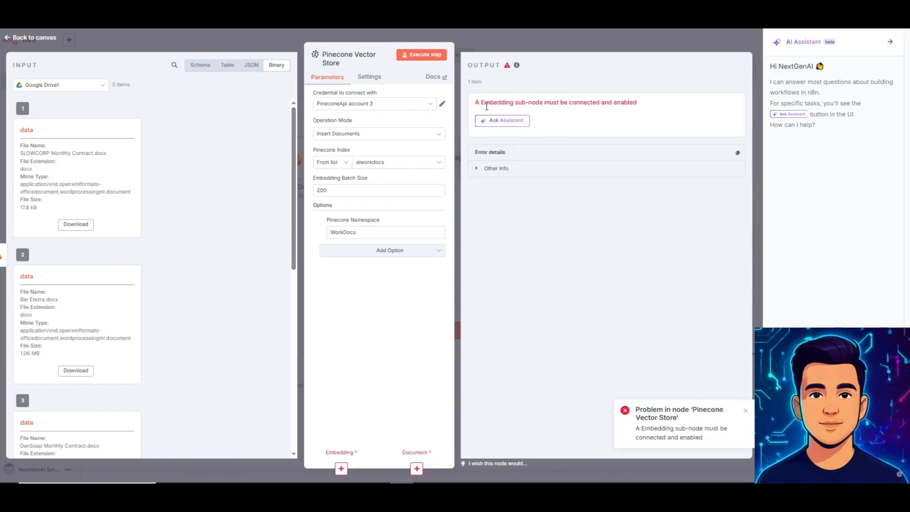
pyautogui.click(753, 49)
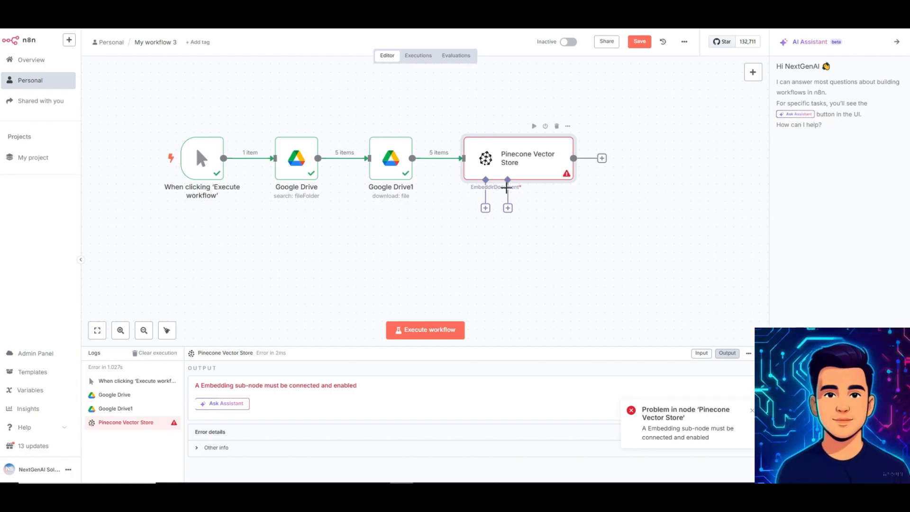
pyautogui.doubleClick(546, 176)
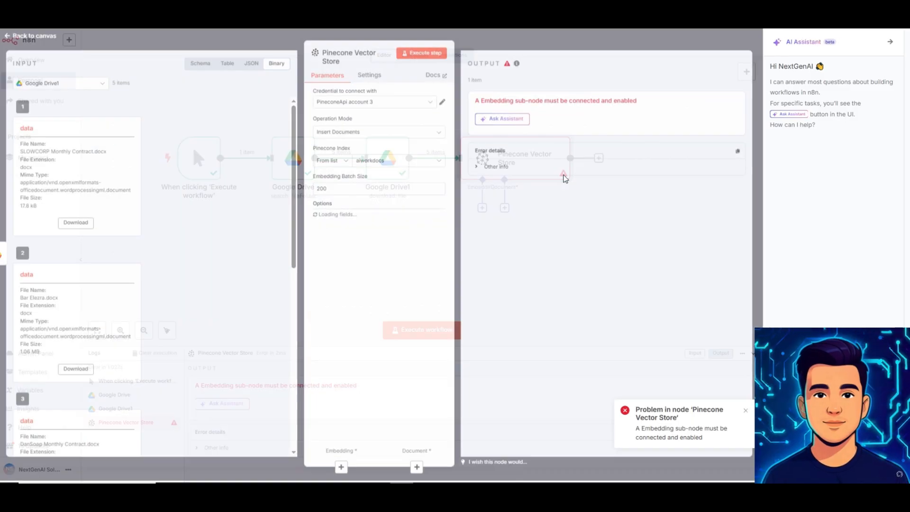
pyautogui.click(734, 47)
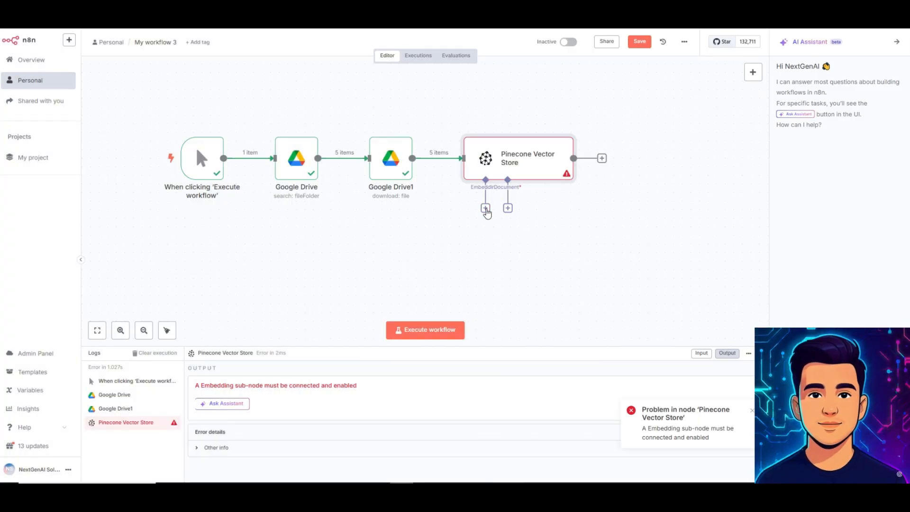
# Connect an Embeddings OpenAI sub-node using the text-embedding-3-small model to the vector store's Embedding input and return to the canvas
pyautogui.click(486, 207)
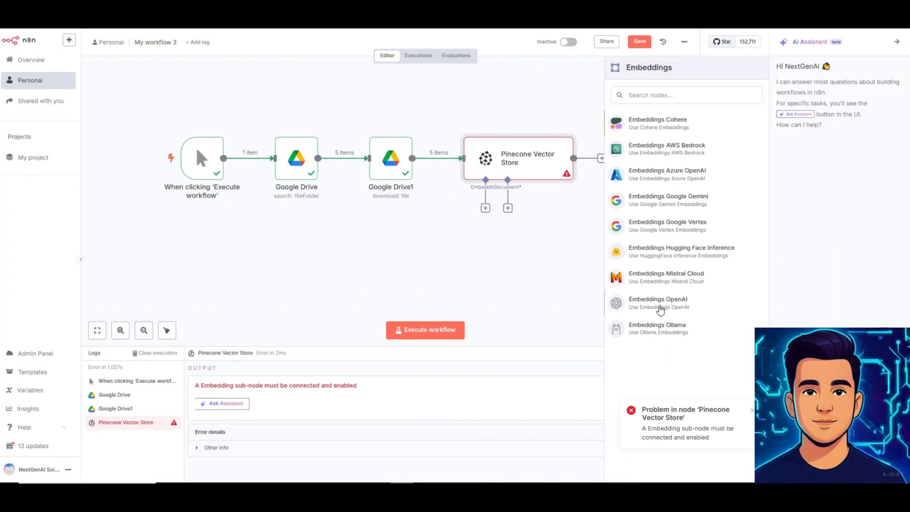
pyautogui.click(683, 309)
pyautogui.click(382, 125)
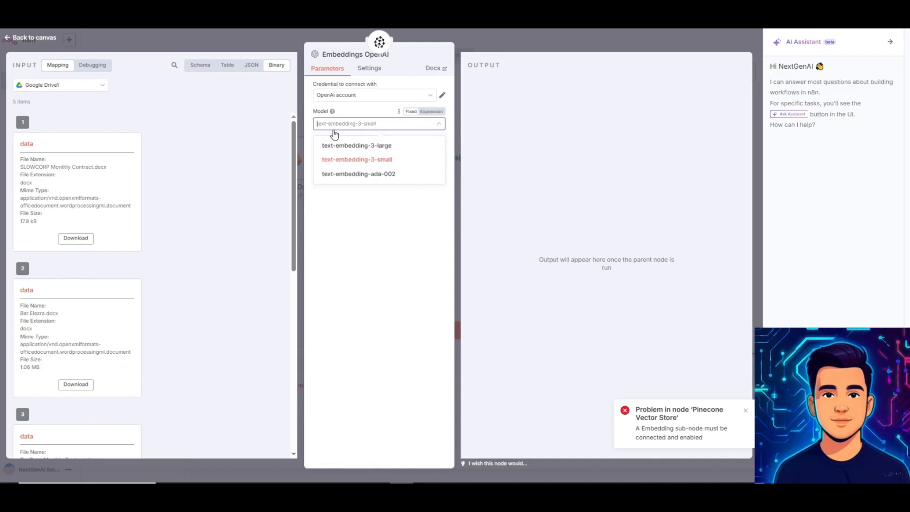
pyautogui.click(345, 163)
pyautogui.click(387, 167)
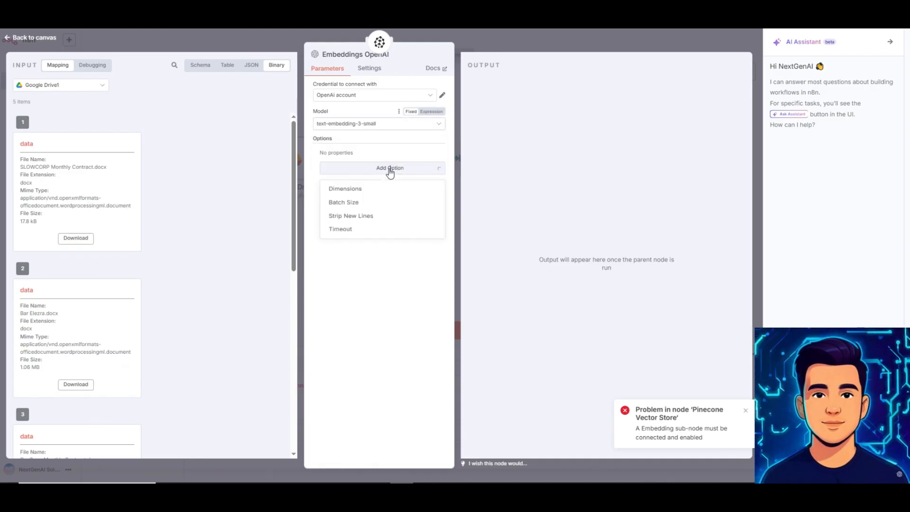
pyautogui.click(529, 50)
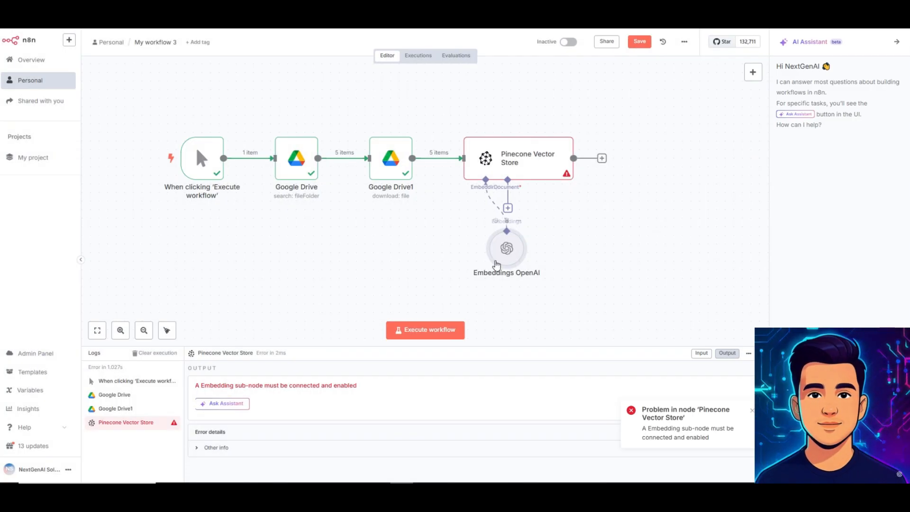
# Connect a Default Data Loader to the vector store's Document input and close its settings
pyautogui.click(507, 208)
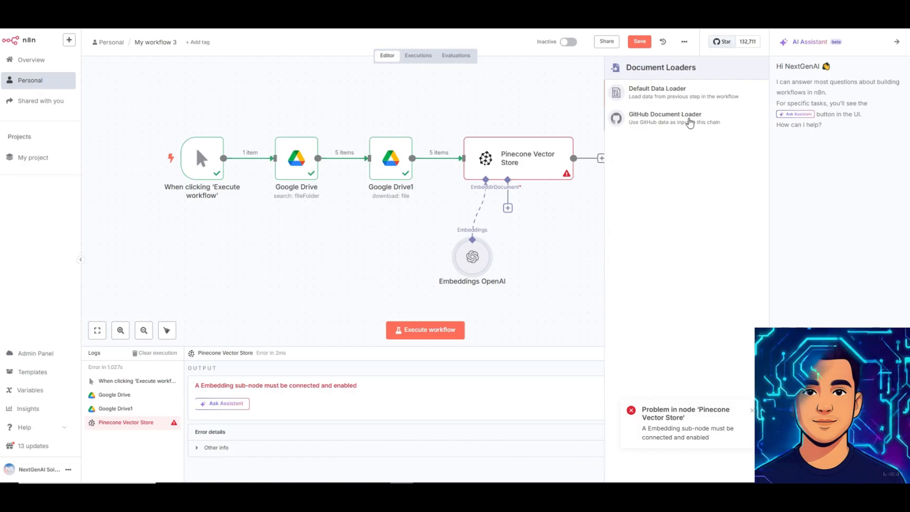
pyautogui.click(668, 91)
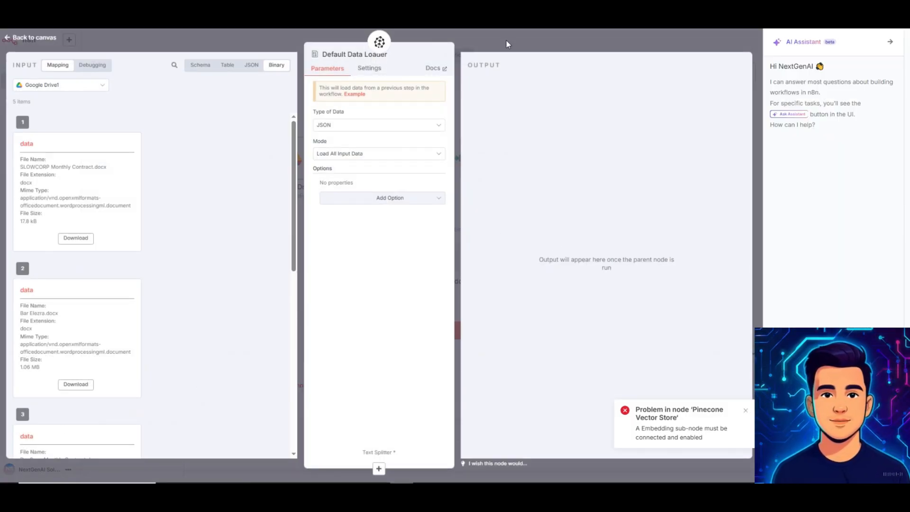
pyautogui.click(506, 44)
# Attach a Recursive Character Text Splitter to the Default Data Loader and tidy the sub-node layout on the canvas
pyautogui.click(545, 291)
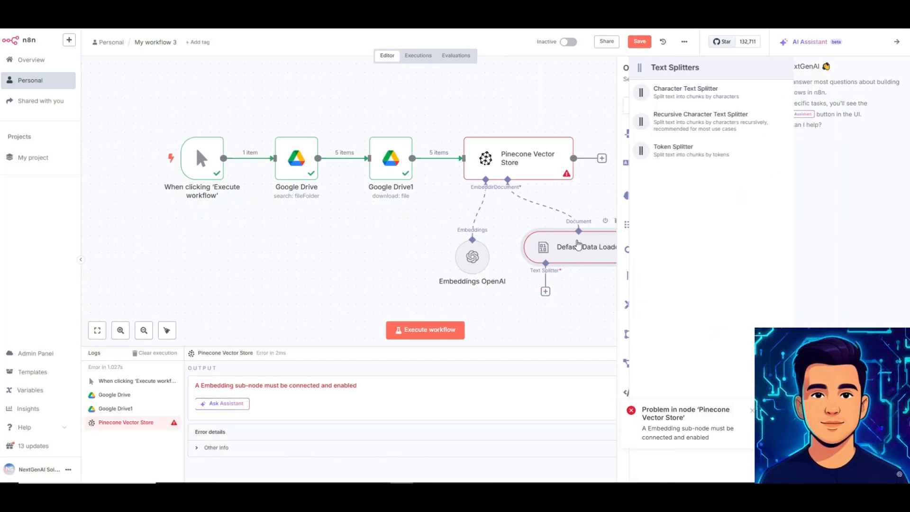
pyautogui.click(664, 116)
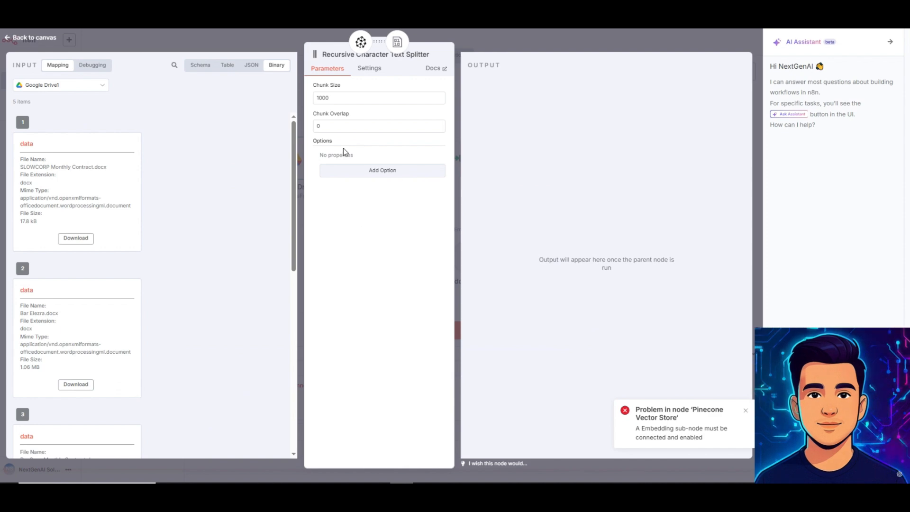
pyautogui.click(546, 49)
pyautogui.moveTo(574, 247); pyautogui.dragTo(530, 232)
pyautogui.moveTo(546, 337); pyautogui.dragTo(555, 312)
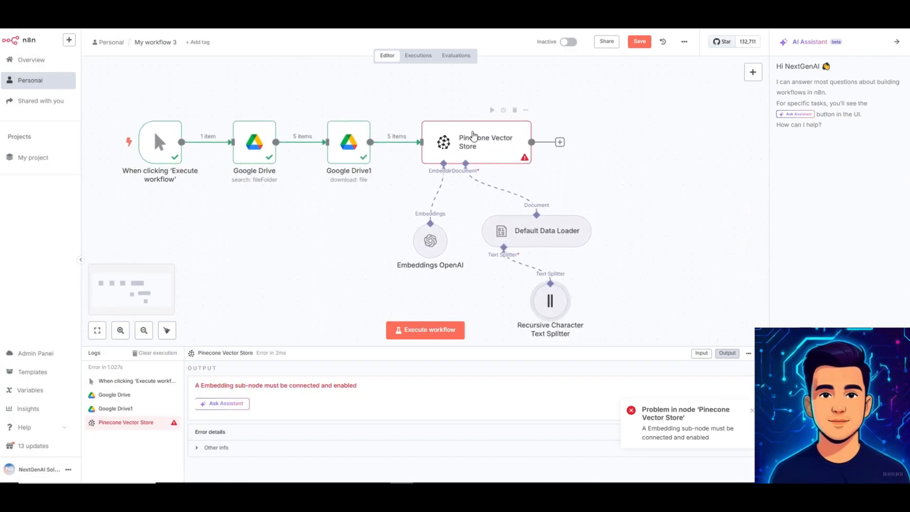
# Try executing the Pinecone Vector Store step with its sub-nodes attached, and look through the input documents while it runs
pyautogui.doubleClick(472, 135)
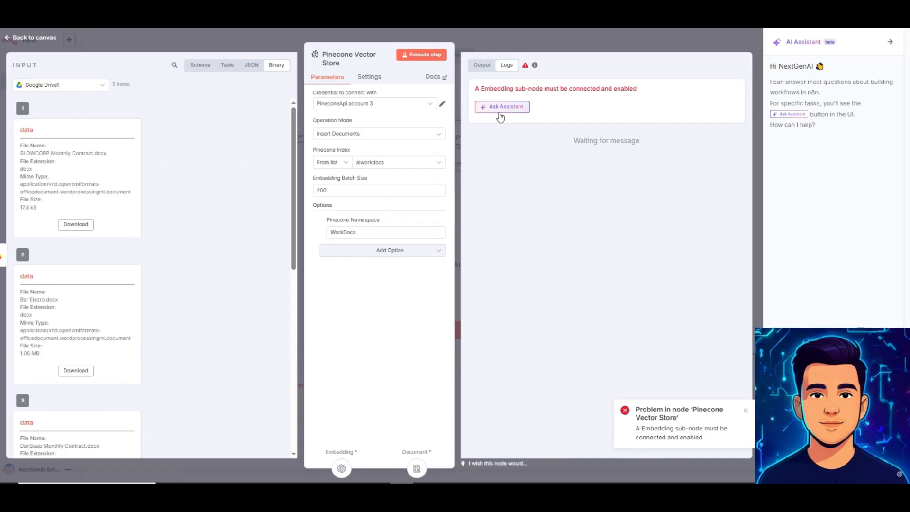
pyautogui.click(422, 55)
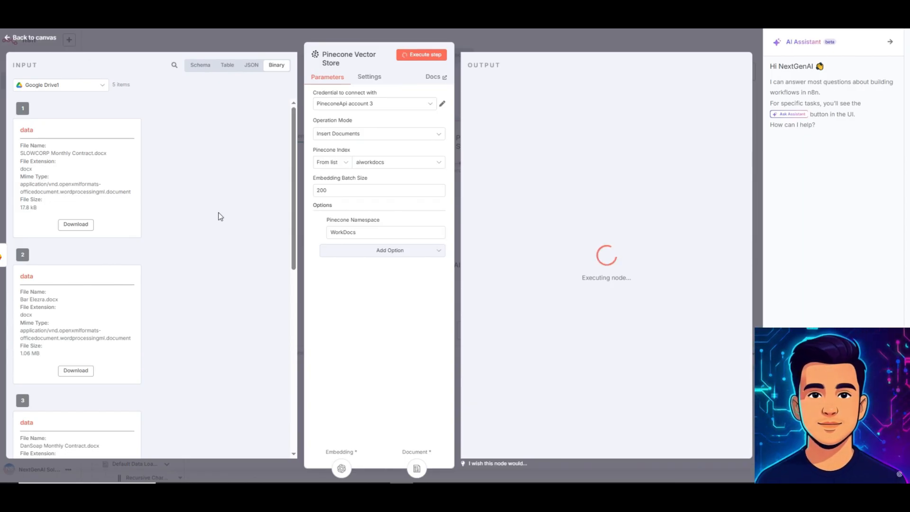
pyautogui.scroll(-2, 54, 144)
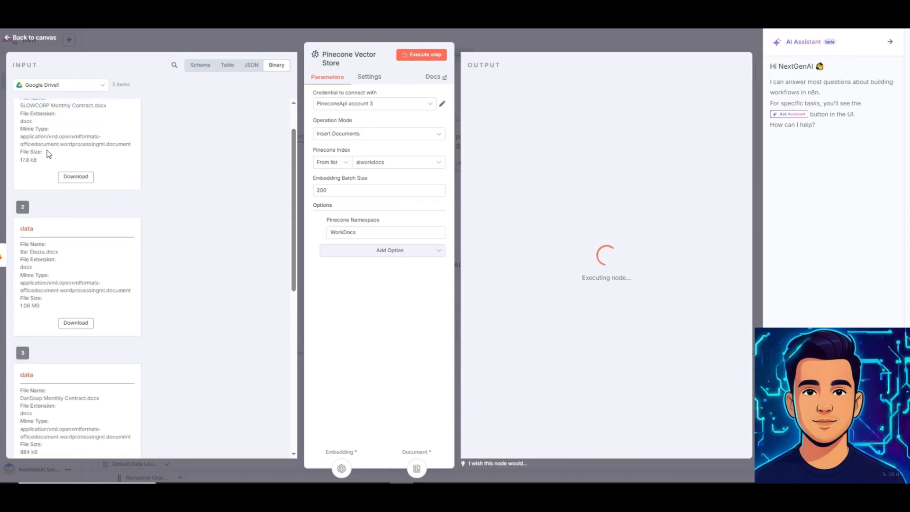
pyautogui.scroll(-6, 70, 272)
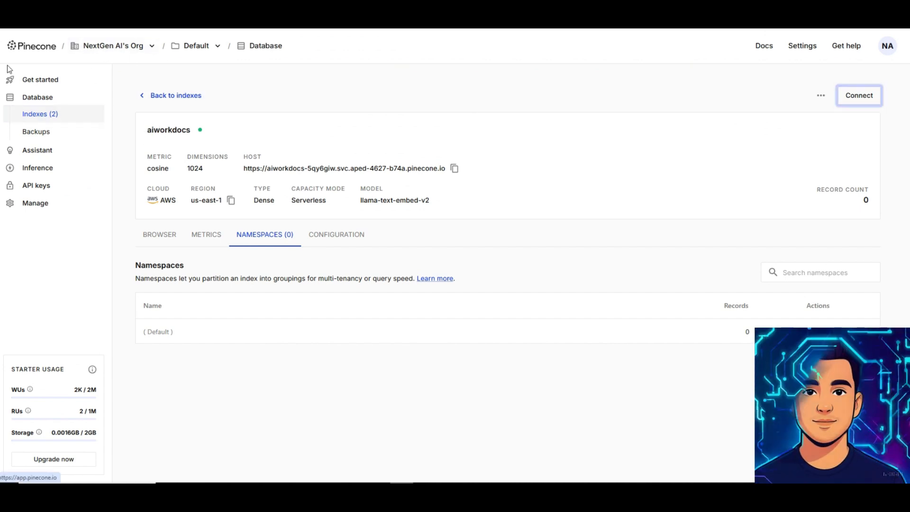
# Check the aiworkdocs index's dimensions in Pinecone, then return to the n8n workflow
pyautogui.moveTo(186, 168); pyautogui.dragTo(207, 168)
pyautogui.click(208, 205)
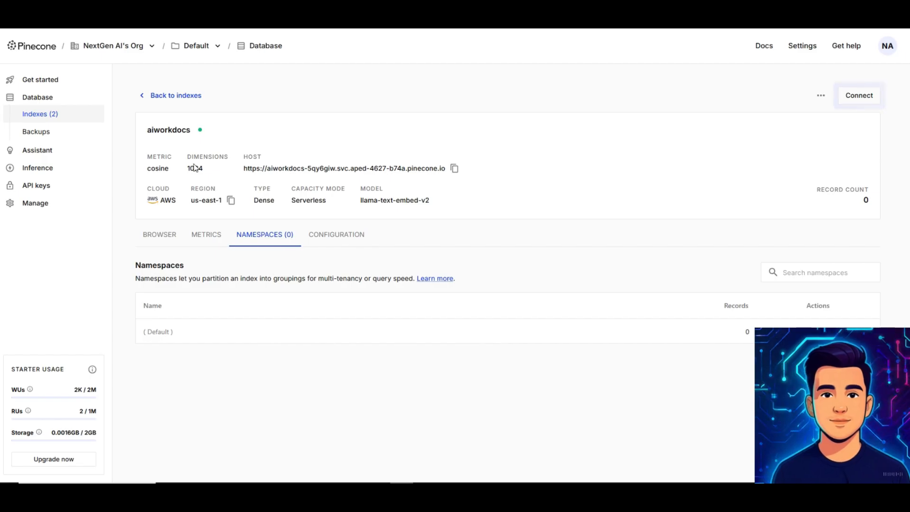
pyautogui.hotkey('ctrl', 'shift', 'Tab')
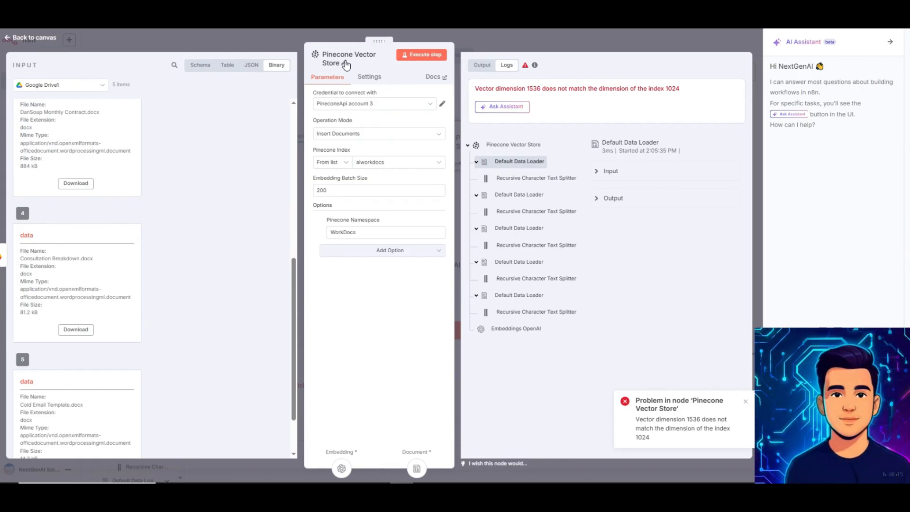
# Add the Dimensions option with value 1024 to the Embeddings OpenAI node and re-execute the Pinecone Vector Store step
pyautogui.click(341, 468)
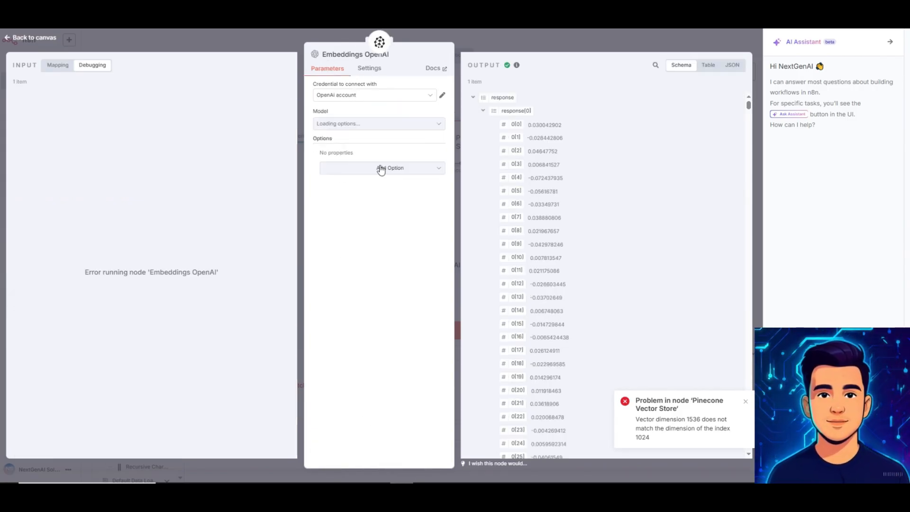
pyautogui.click(381, 168)
pyautogui.click(351, 190)
pyautogui.click(390, 166)
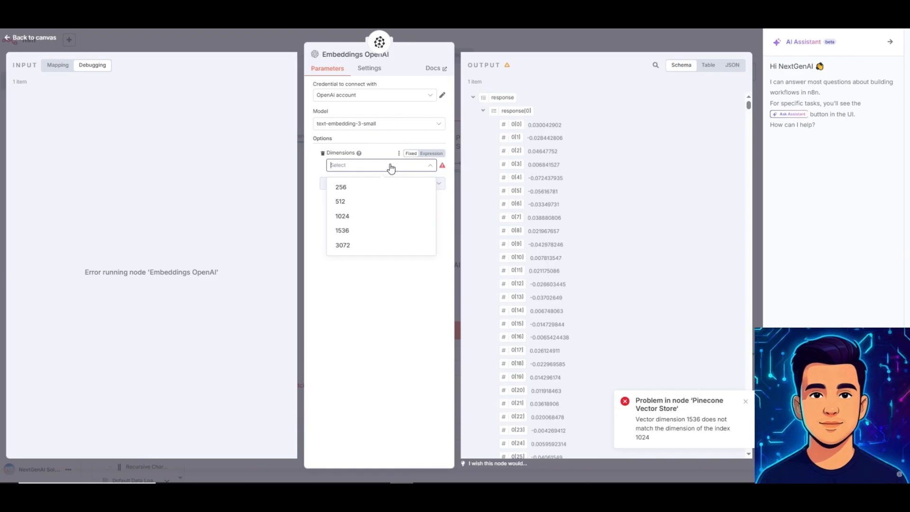
pyautogui.click(365, 216)
pyautogui.click(522, 41)
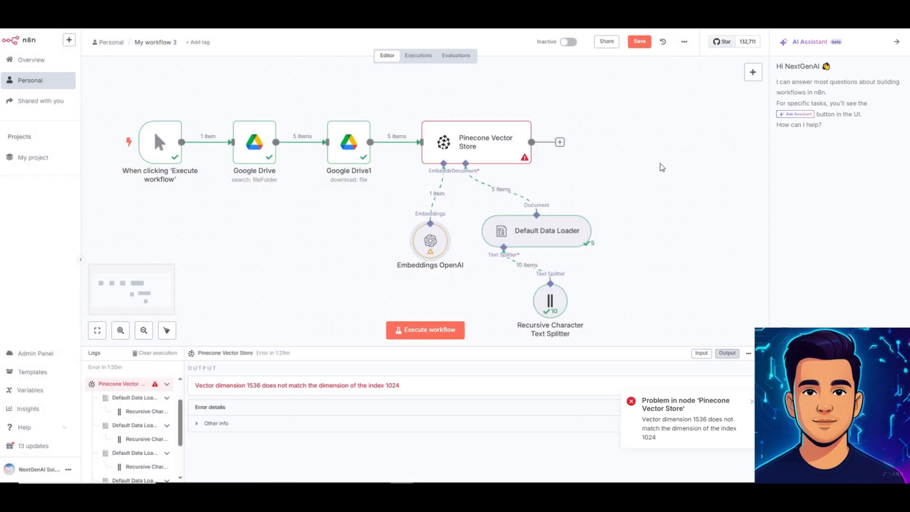
pyautogui.doubleClick(509, 154)
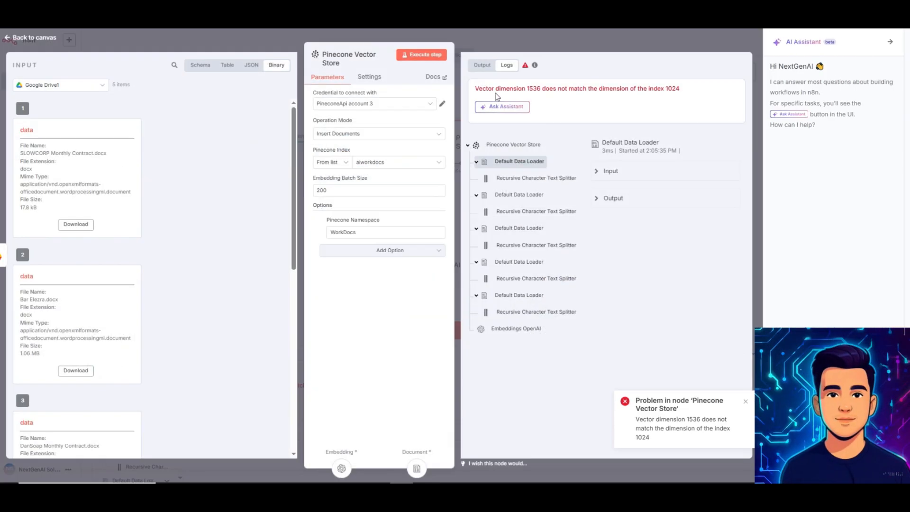
pyautogui.click(421, 55)
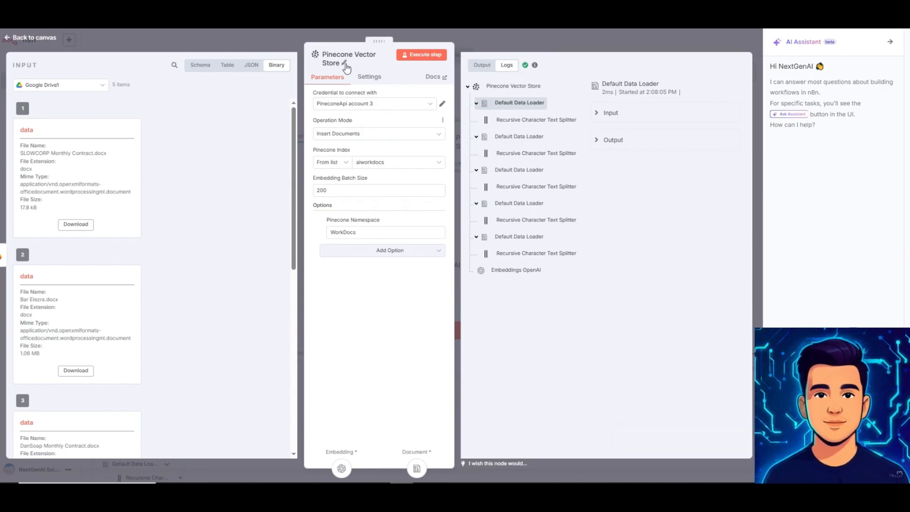
# Check in Pinecone that the aiworkdocs index contains the WorkDocs namespace and its records
pyautogui.click(591, 49)
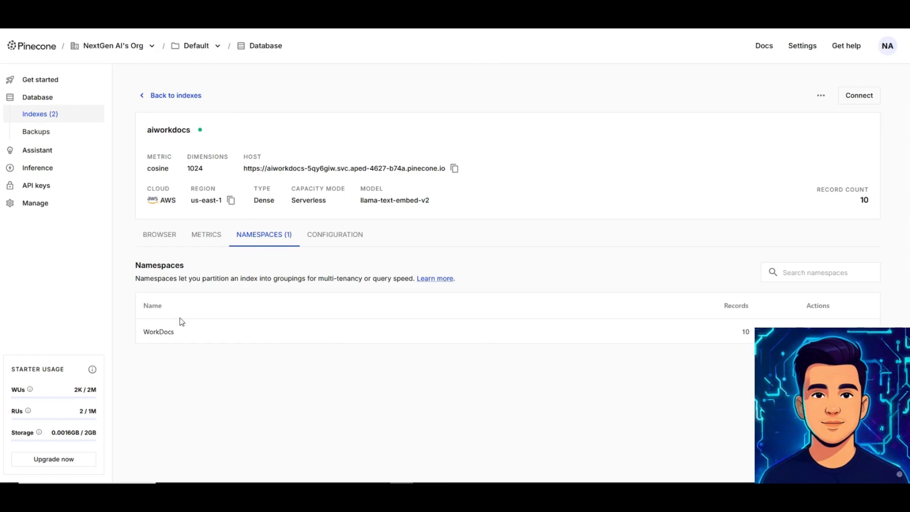
pyautogui.moveTo(141, 334); pyautogui.dragTo(160, 331)
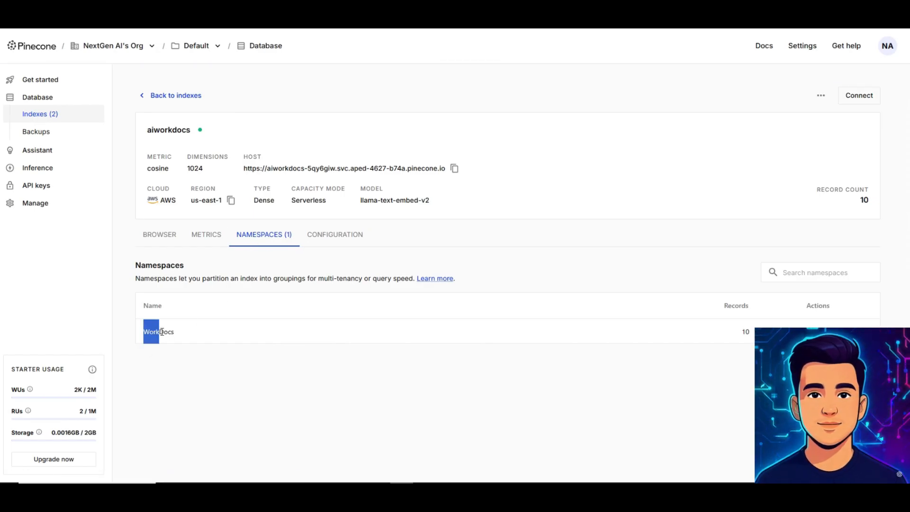
pyautogui.click(196, 334)
pyautogui.doubleClick(153, 334)
pyautogui.click(191, 341)
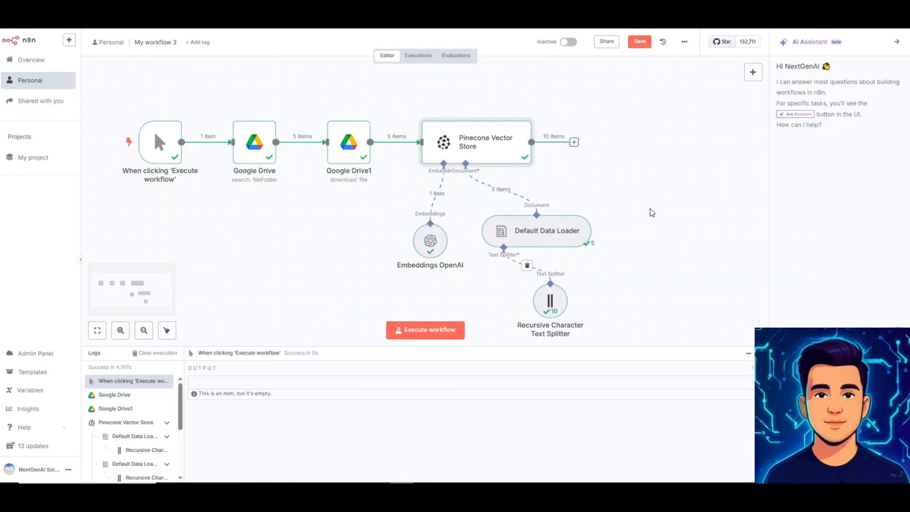
# Return to the n8n canvas, rename the workflow to WorkDocsStorage and save it
pyautogui.scroll(-2, 643, 210)
pyautogui.hscroll(-2, 663, 204)
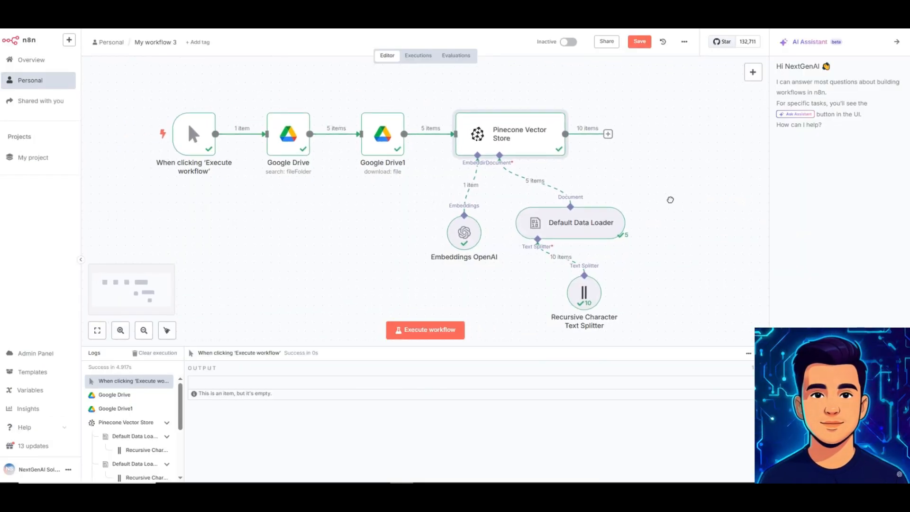
pyautogui.click(161, 44)
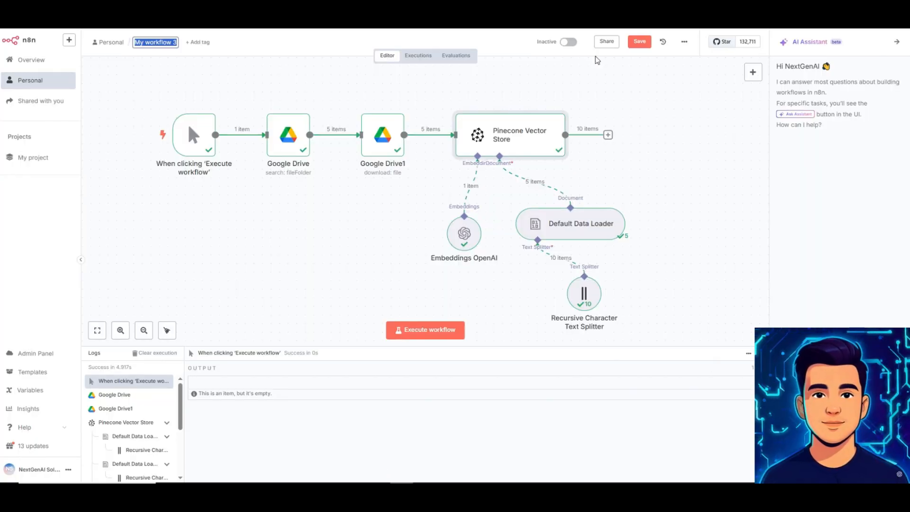
pyautogui.write('Wo')
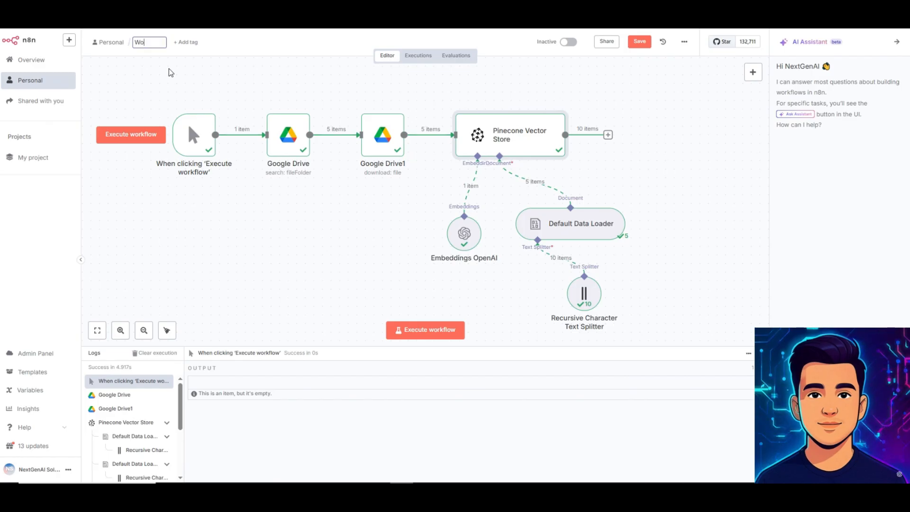
pyautogui.write('rkDocsS')
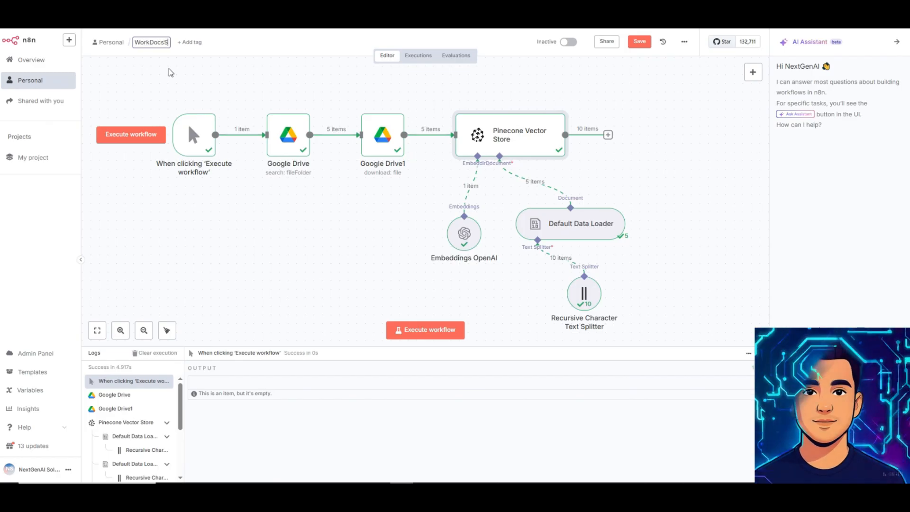
pyautogui.write('torage')
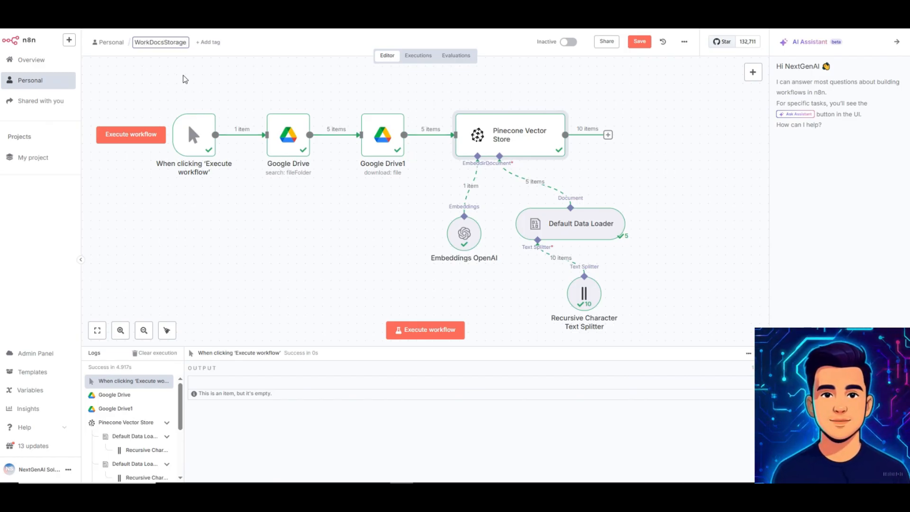
pyautogui.press('Return')
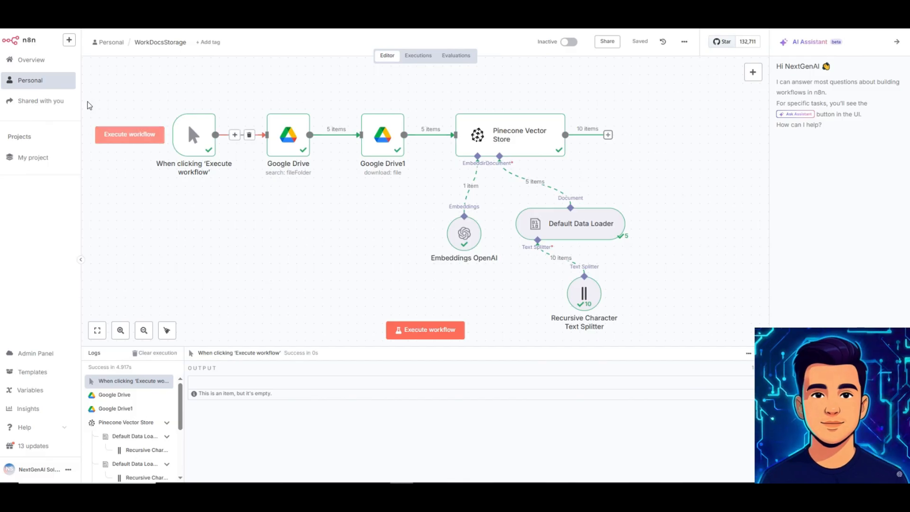
# Create a new personal workflow that starts with an On chat message trigger, and position the trigger on the canvas
pyautogui.click(29, 79)
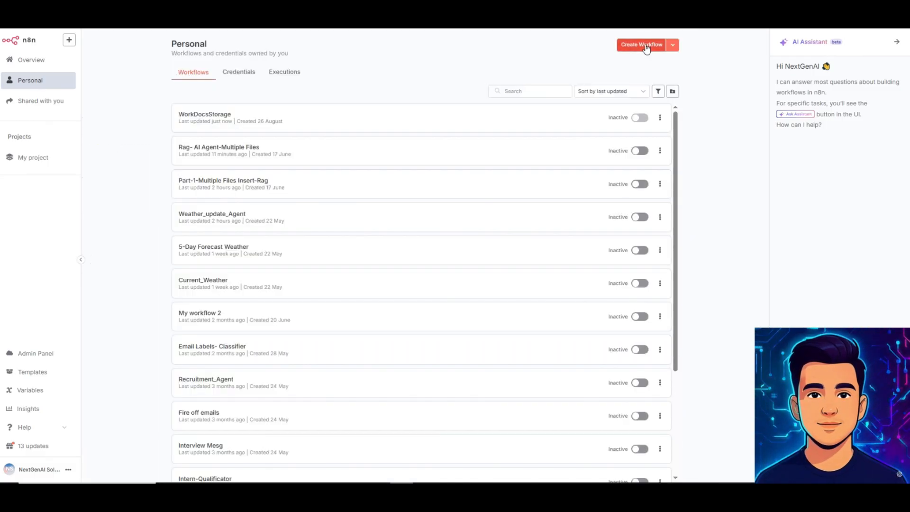
pyautogui.click(642, 47)
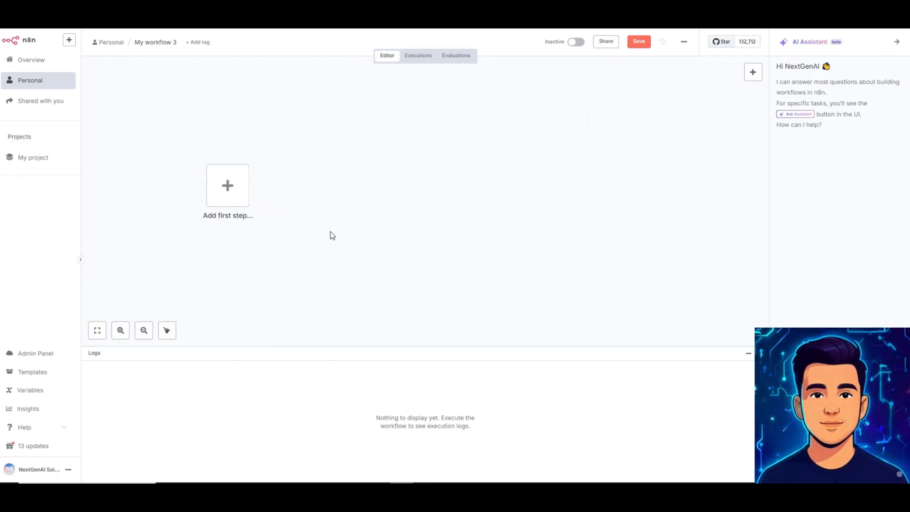
pyautogui.click(228, 190)
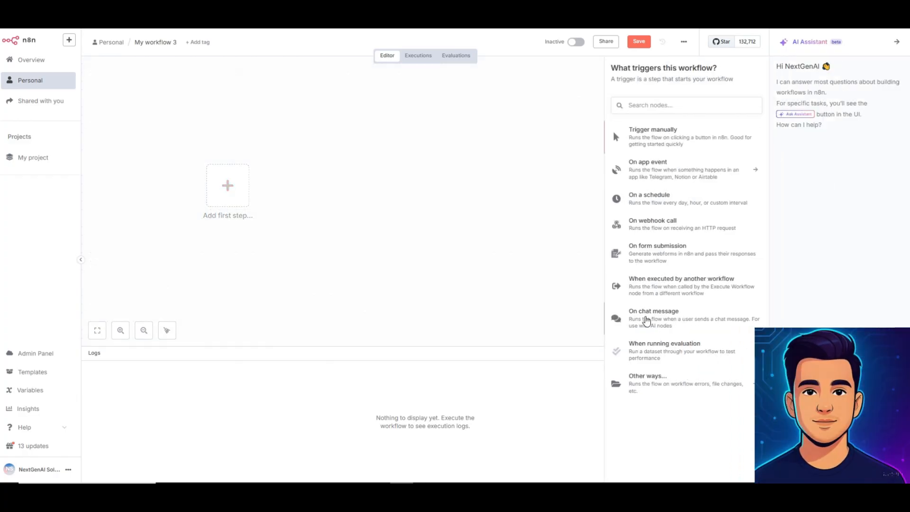
pyautogui.click(647, 317)
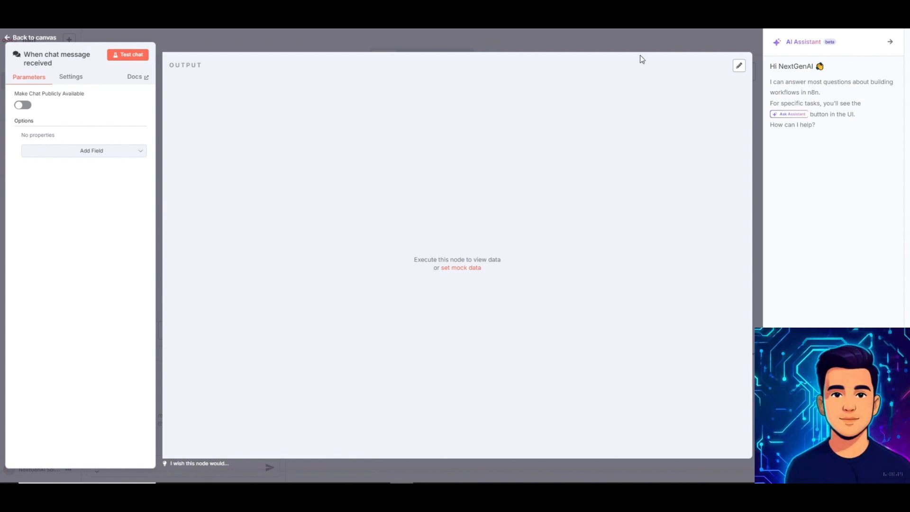
pyautogui.click(643, 42)
pyautogui.moveTo(439, 204); pyautogui.dragTo(311, 186)
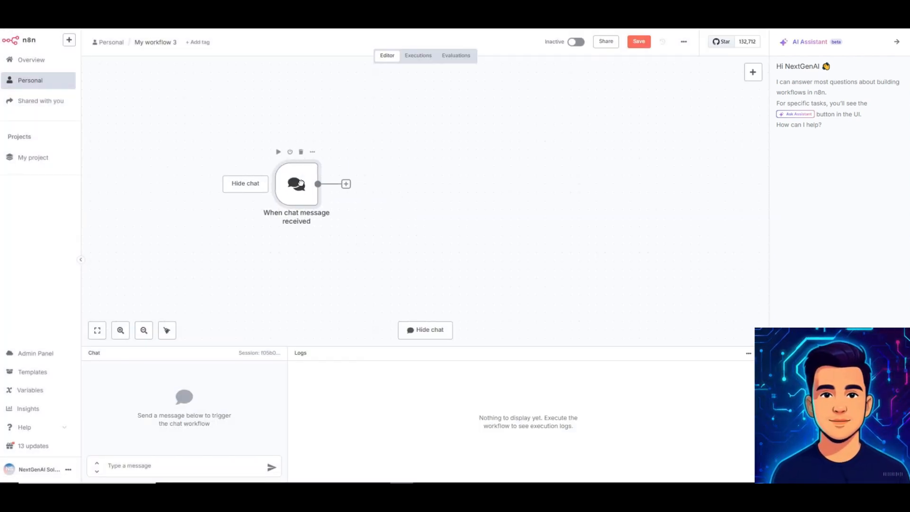
# Add an AI Agent node after the chat trigger, keeping its default parameters
pyautogui.click(346, 184)
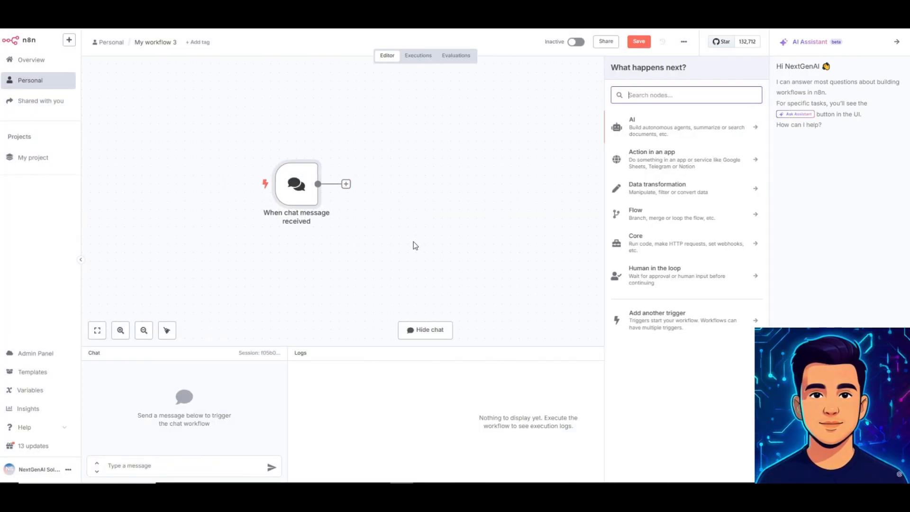
pyautogui.write('ai agen')
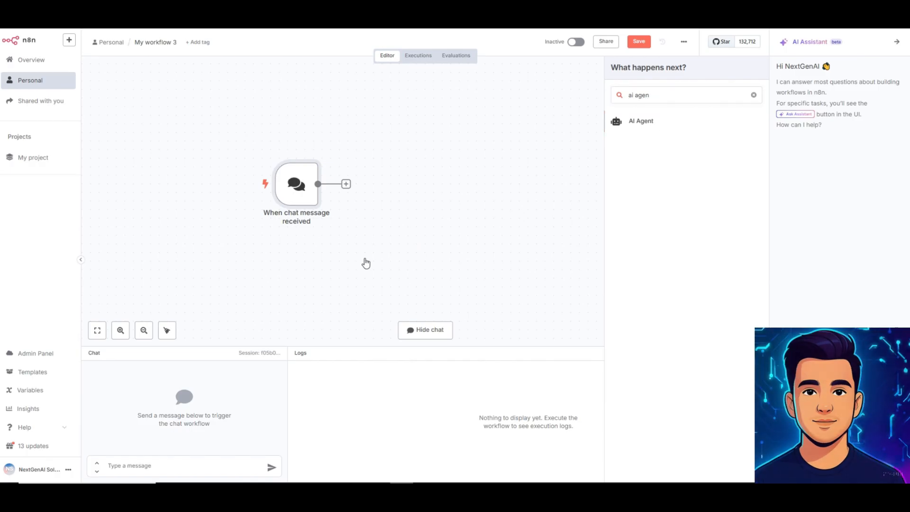
pyautogui.press('Return')
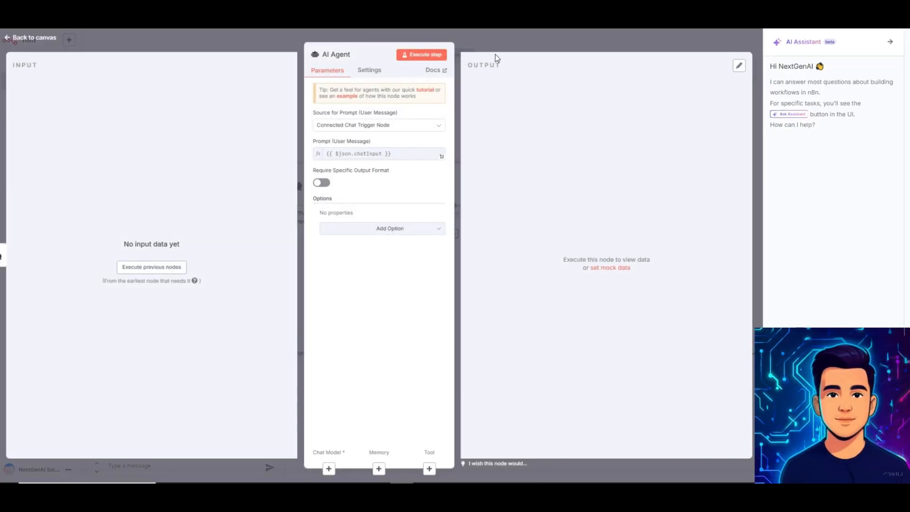
pyautogui.click(537, 45)
# Attach an OpenAI Chat Model with the gpt-4o-mini model to the AI Agent and shift it aside on the canvas
pyautogui.click(391, 234)
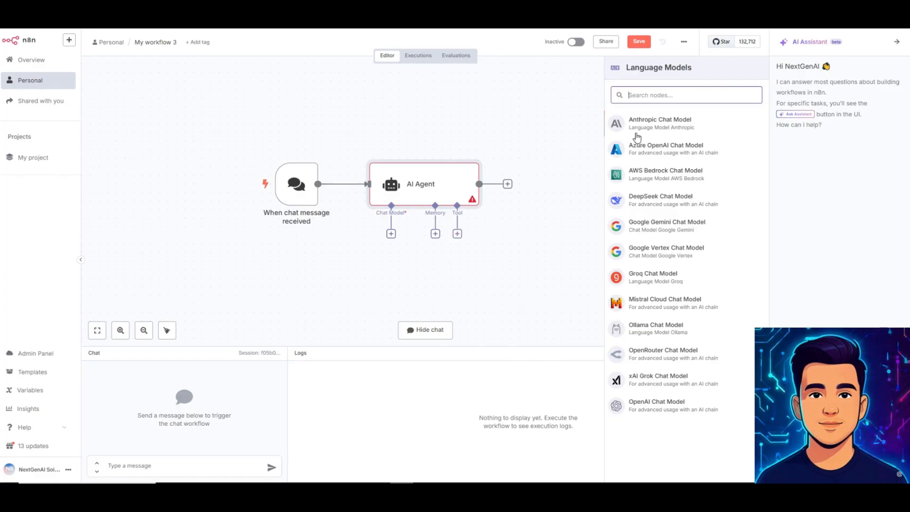
pyautogui.click(680, 412)
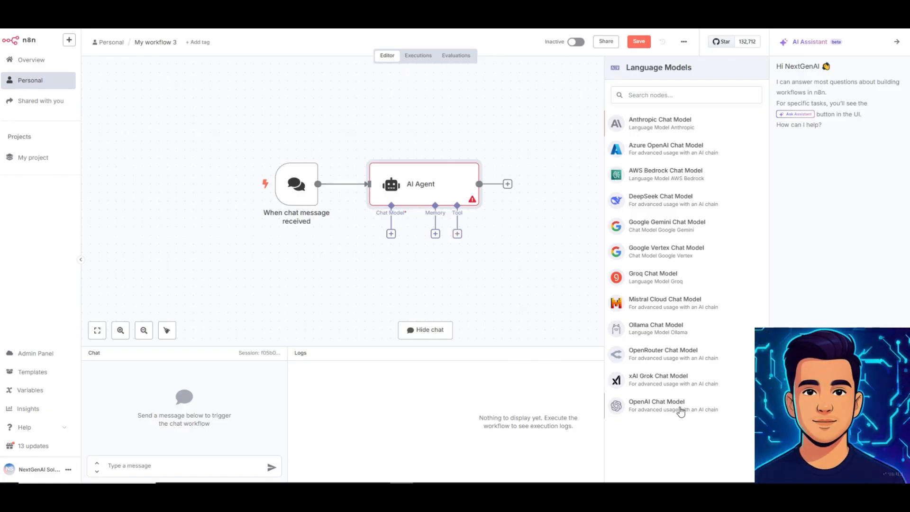
pyautogui.click(391, 124)
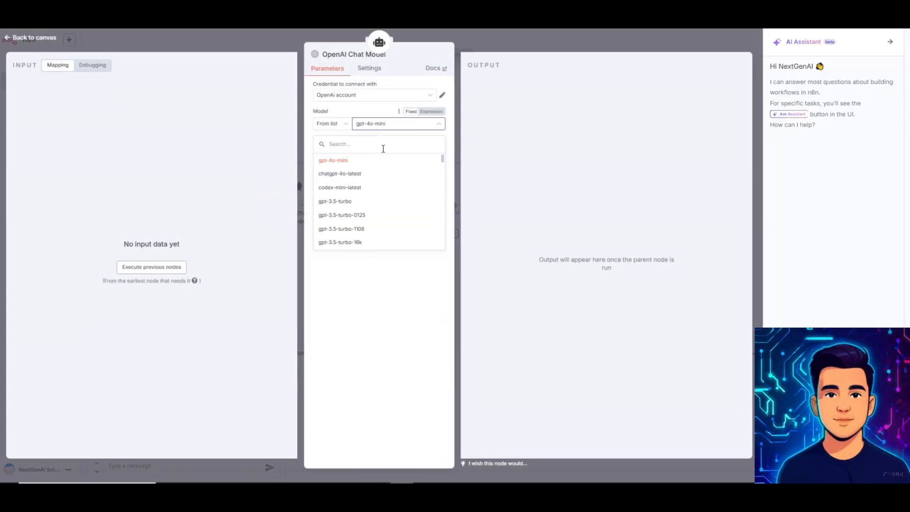
pyautogui.click(493, 42)
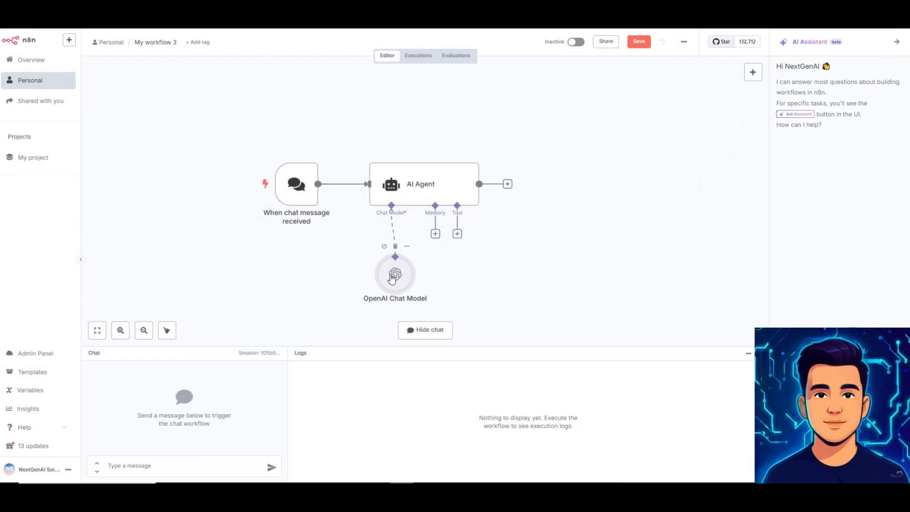
pyautogui.moveTo(392, 278); pyautogui.dragTo(374, 278)
# Attach a Simple Memory node with default settings to the AI Agent and space the chat model away from it
pyautogui.click(435, 233)
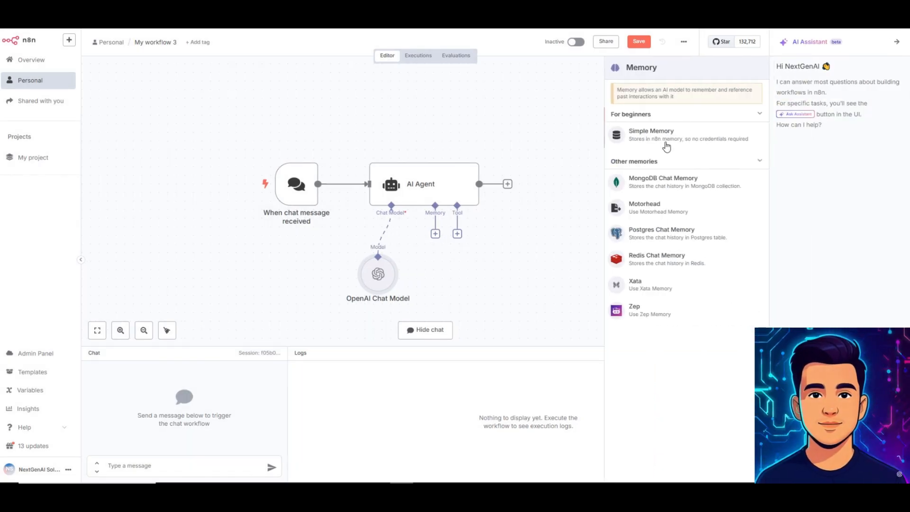
pyautogui.click(666, 140)
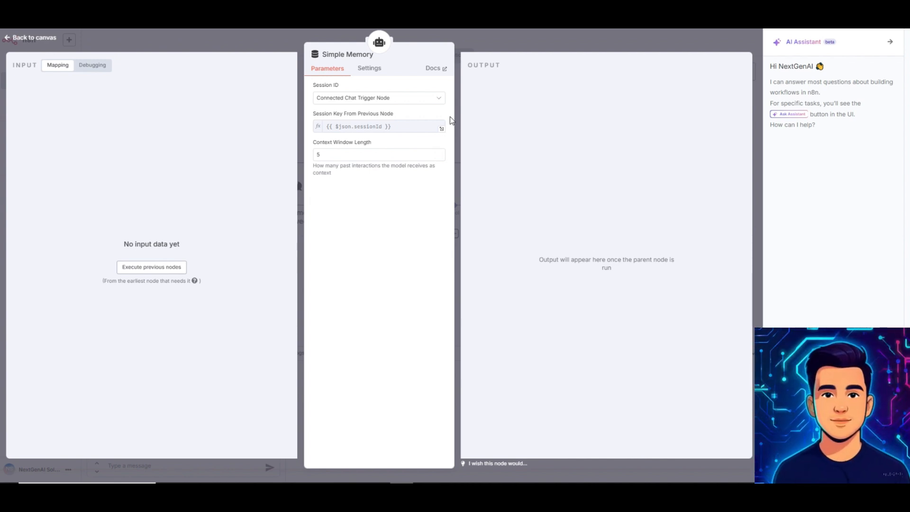
pyautogui.click(530, 41)
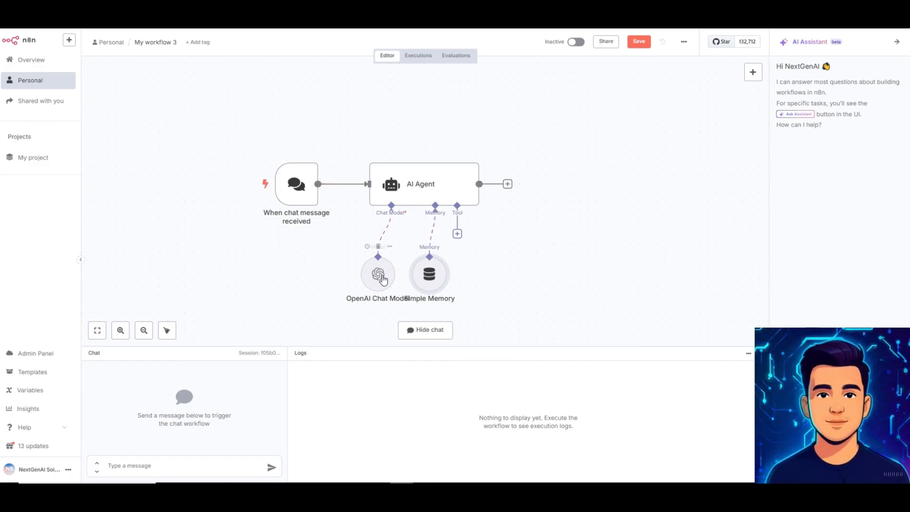
pyautogui.moveTo(383, 280); pyautogui.dragTo(356, 279)
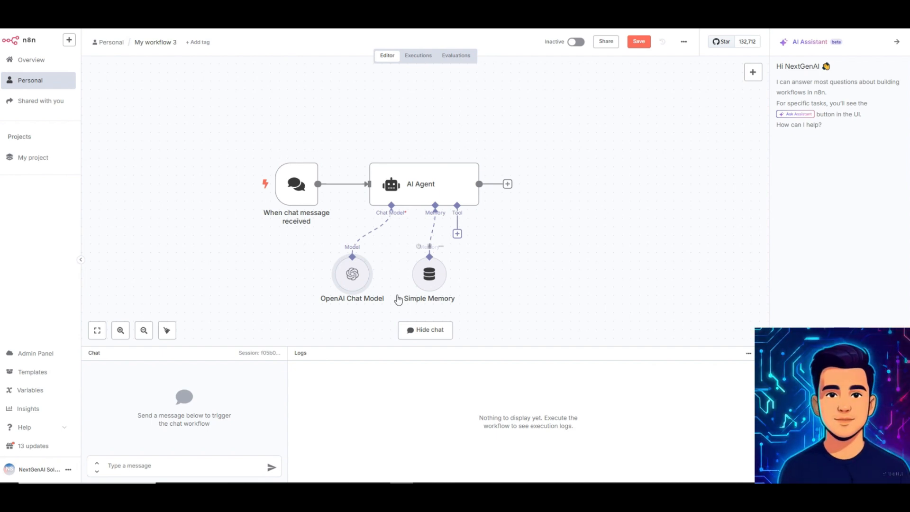
# Add a Pinecone Vector Store tool to the AI Agent and name it data
pyautogui.click(457, 234)
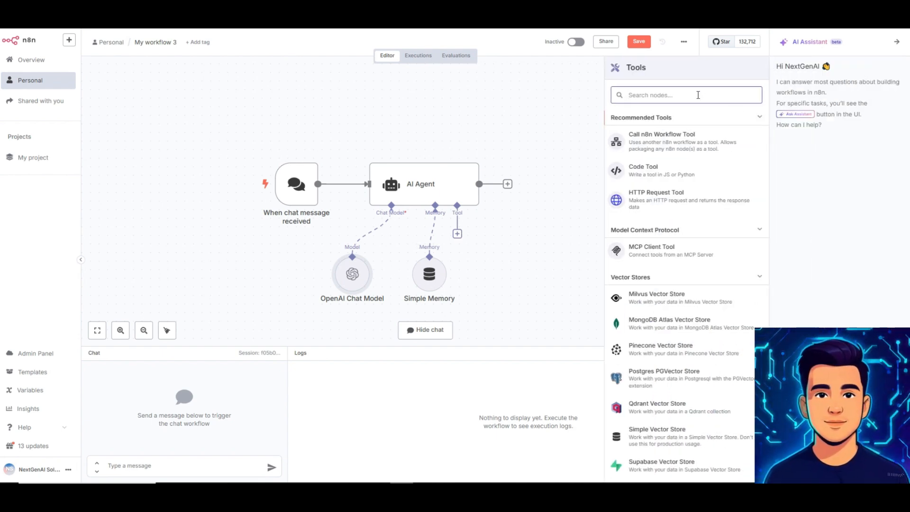
pyautogui.write('pine')
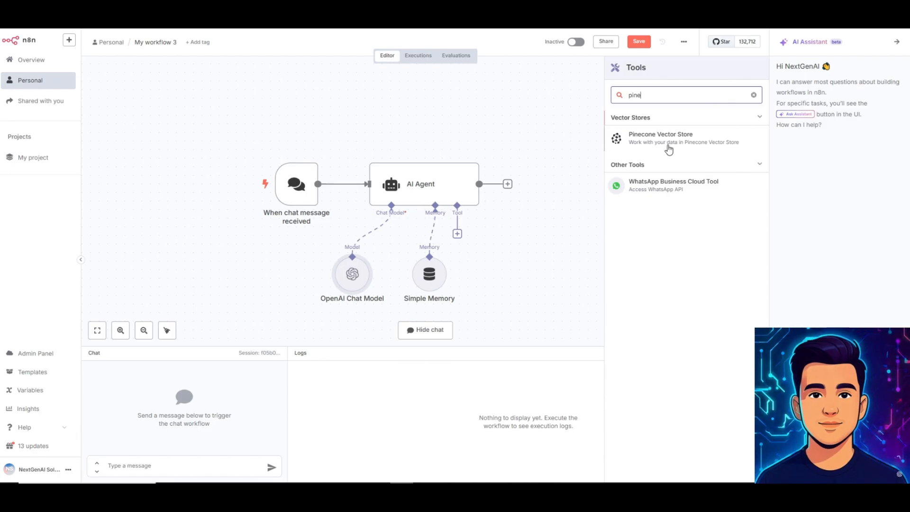
pyautogui.press('Return')
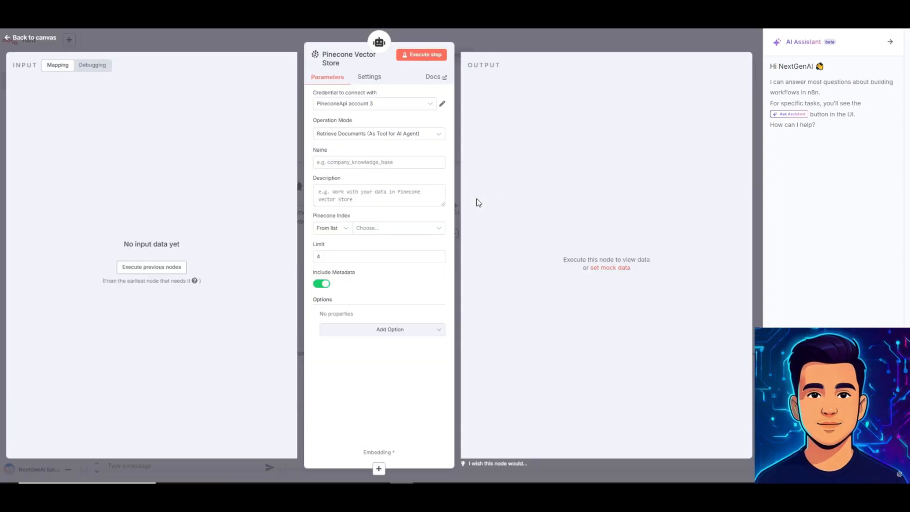
pyautogui.click(355, 162)
pyautogui.write('data')
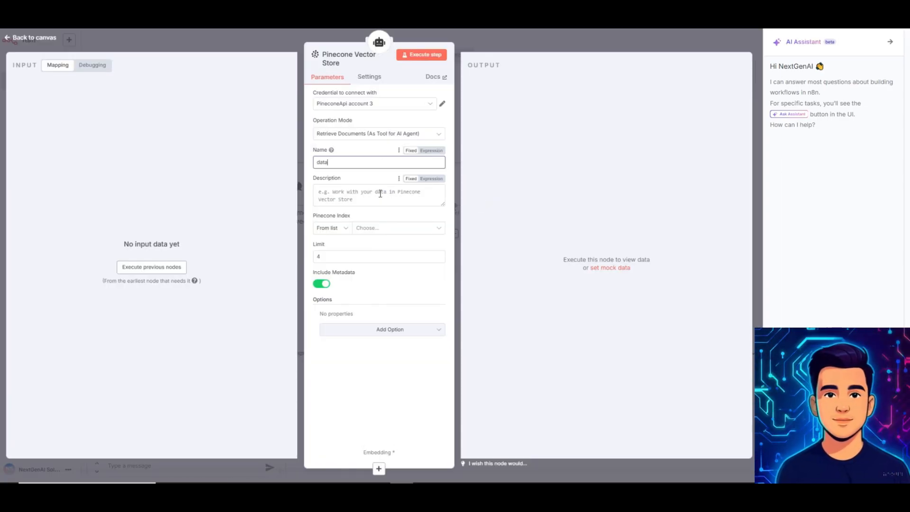
# Copy "call this tool to access the database to answer questions asked by the user" from the Notepad notes into the tool's description
pyautogui.click(380, 193)
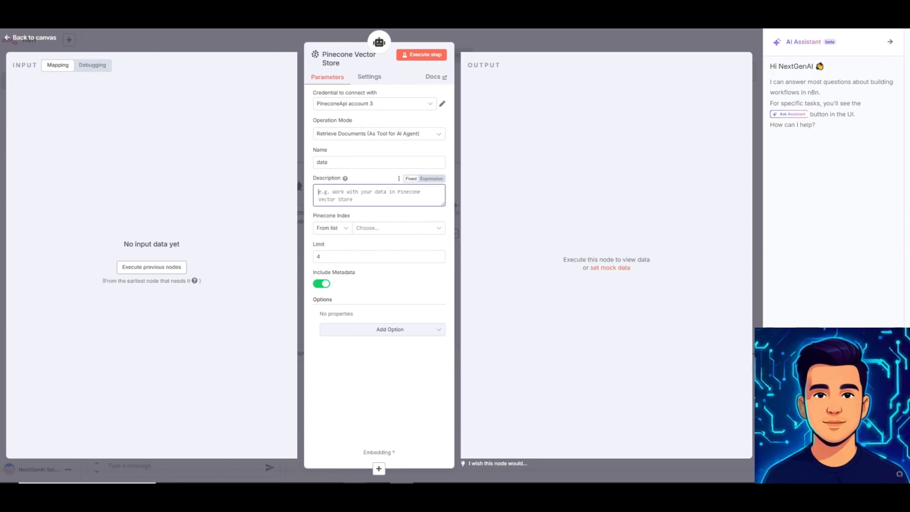
pyautogui.hotkey('alt', 'Tab')
pyautogui.moveTo(157, 235); pyautogui.dragTo(77, 223)
pyautogui.hotkey('ctrl', 'c')
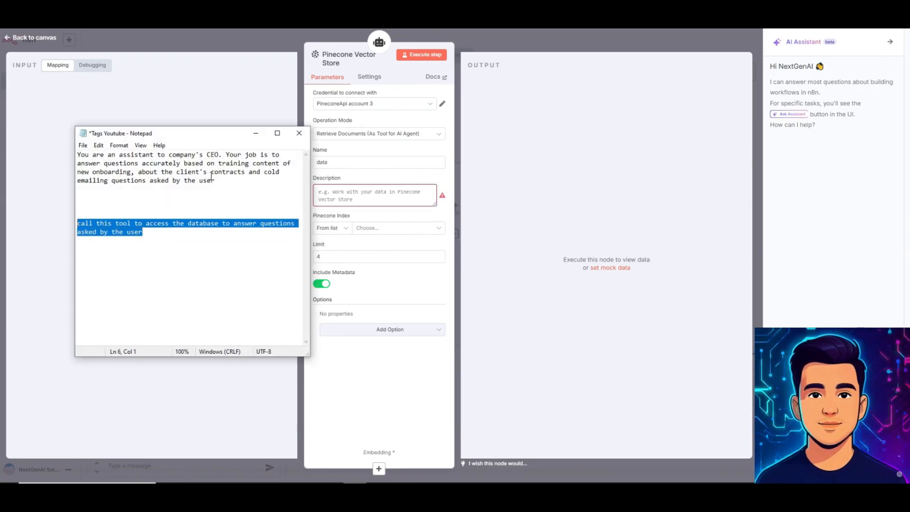
pyautogui.click(257, 134)
pyautogui.hotkey('ctrl', 'v')
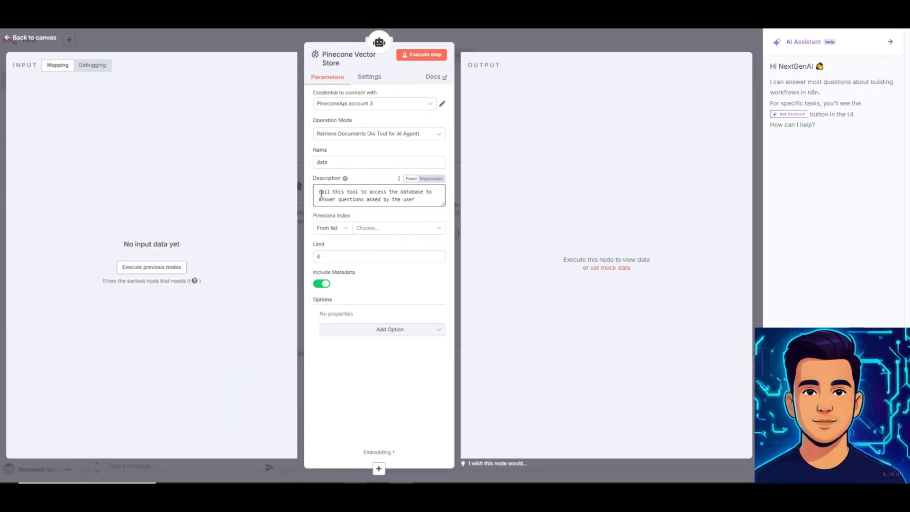
# Set the vector store's Pinecone index to aiworkdocs and add a Pinecone Namespace option with the value WorkDocs
pyautogui.click(387, 229)
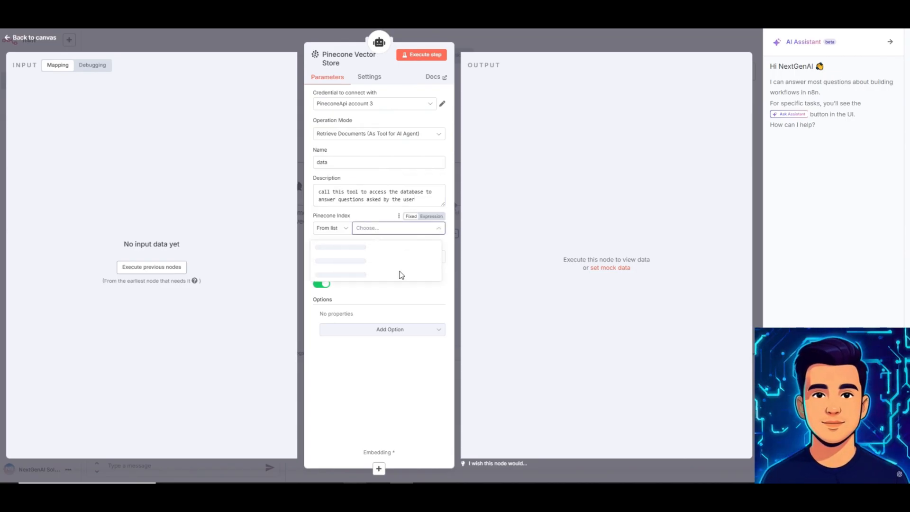
pyautogui.click(333, 261)
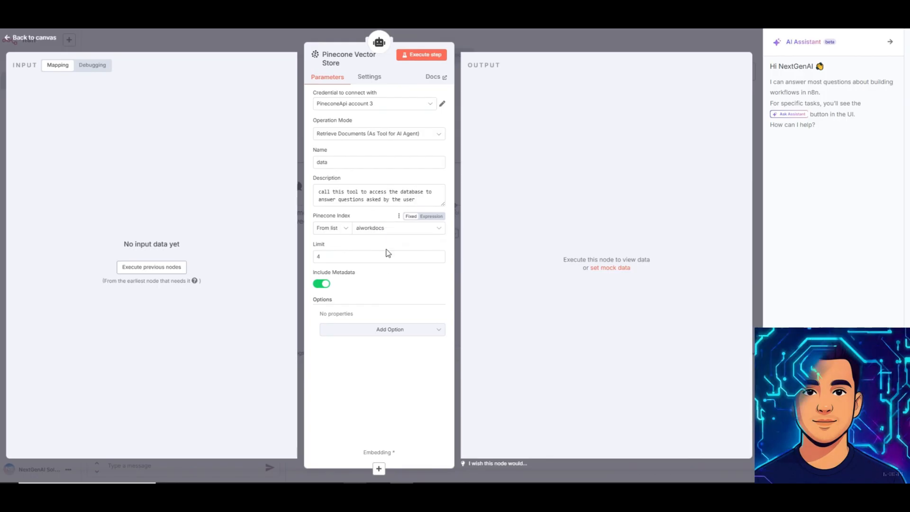
pyautogui.click(390, 330)
pyautogui.click(394, 354)
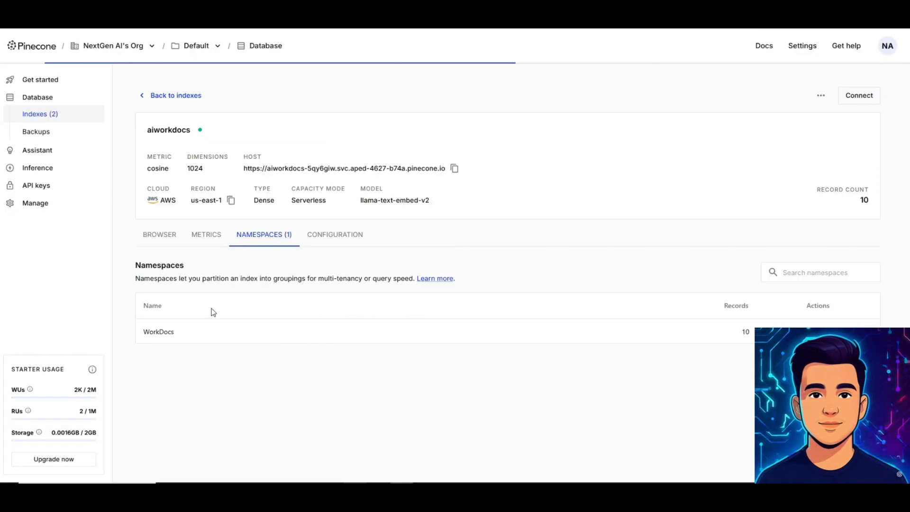
pyautogui.doubleClick(176, 326)
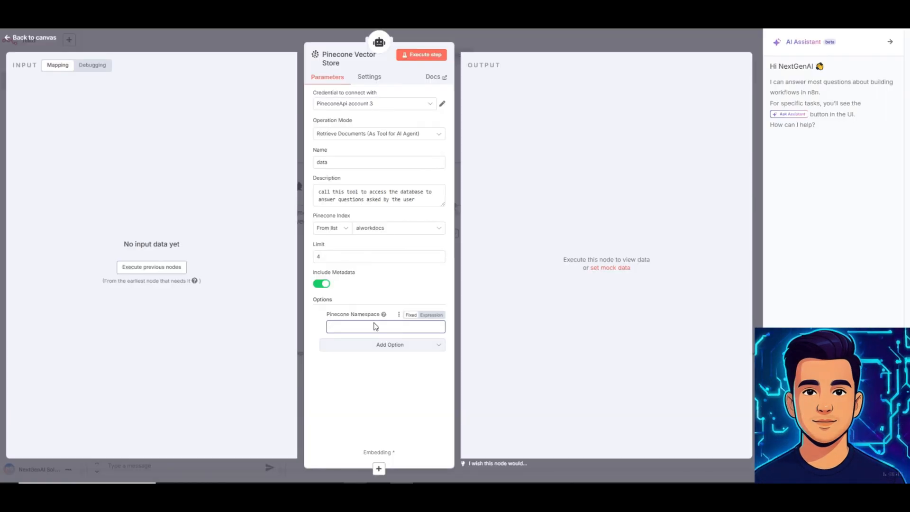
pyautogui.write('WorkDocs')
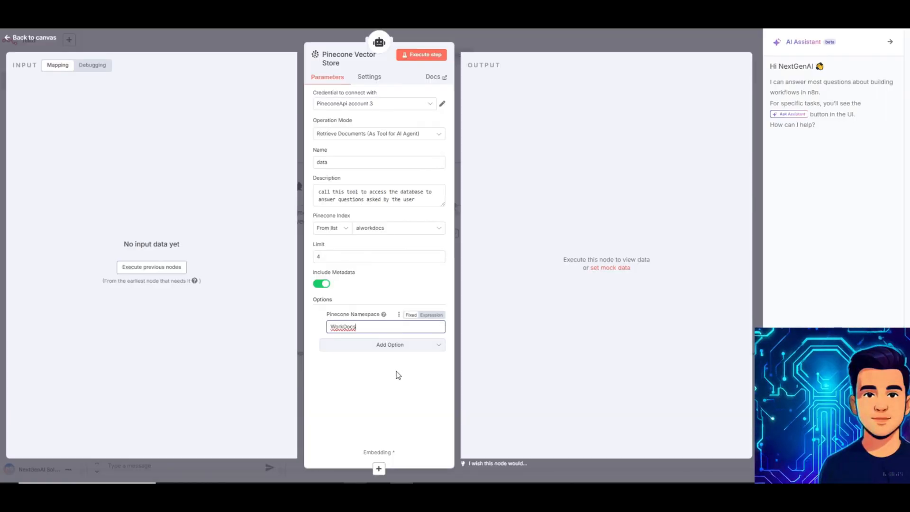
pyautogui.click(424, 55)
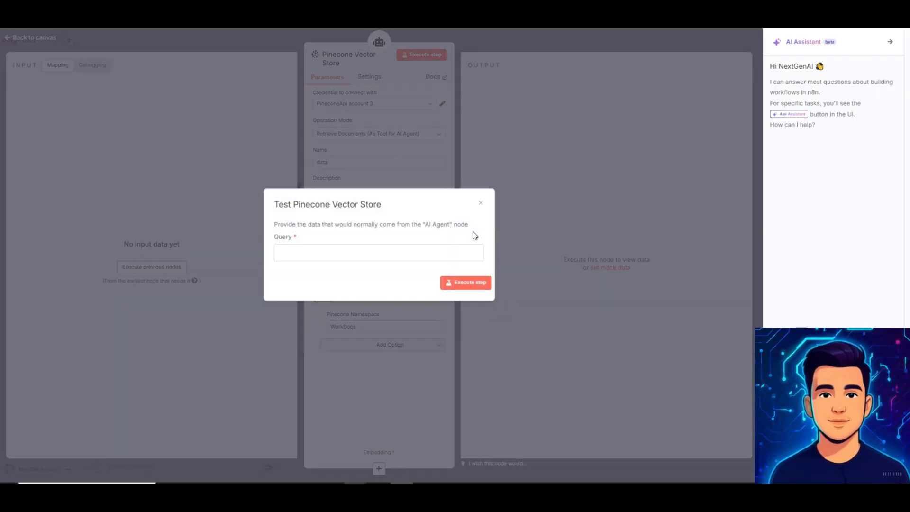
pyautogui.click(360, 257)
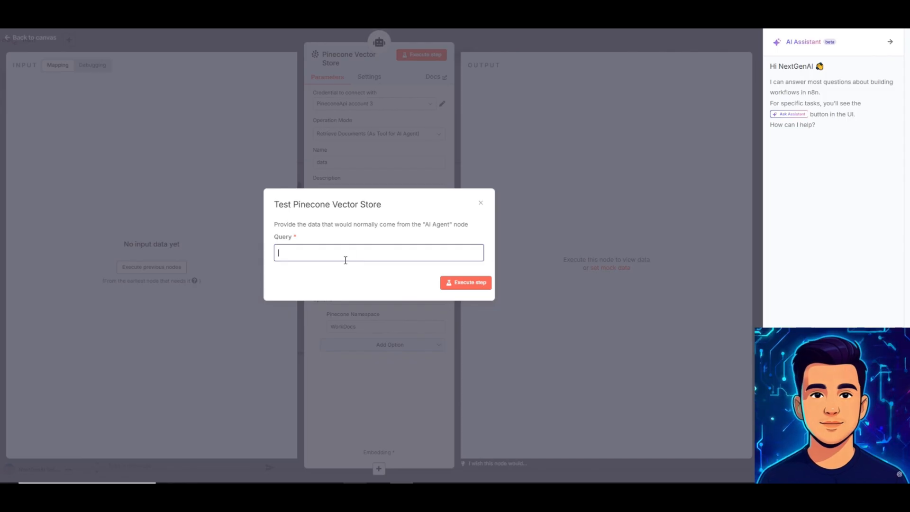
pyautogui.click(480, 203)
# Shift the Pinecone Vector Store node down on the canvas and attach an Embeddings OpenAI node using text-embedding-3-small
pyautogui.click(612, 43)
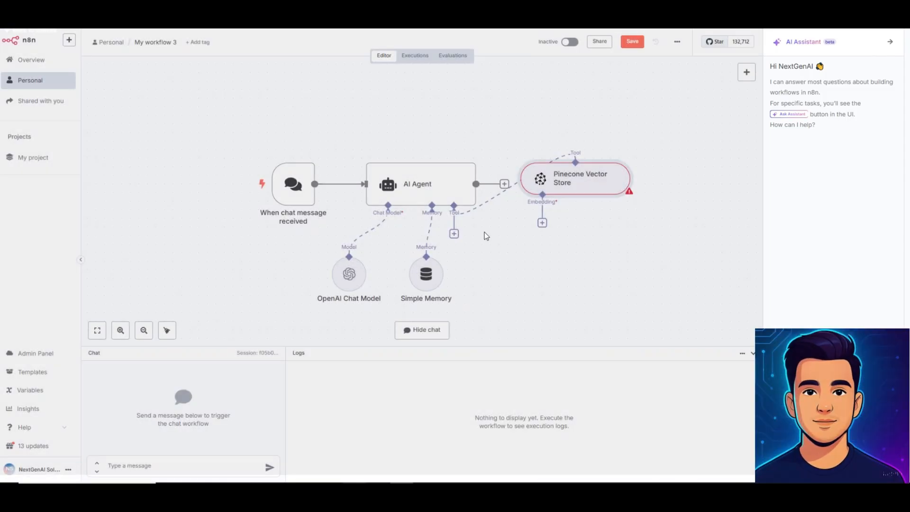
pyautogui.moveTo(568, 185); pyautogui.dragTo(578, 234)
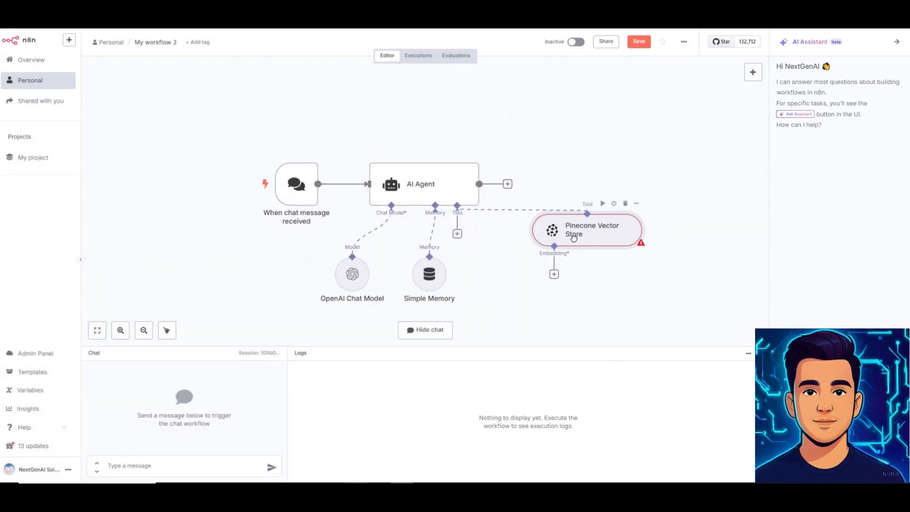
pyautogui.click(554, 274)
pyautogui.click(652, 300)
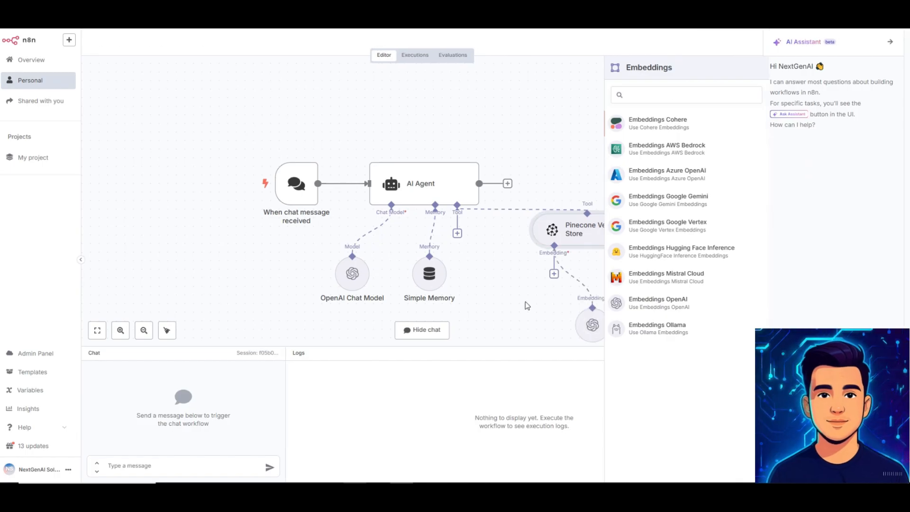
pyautogui.click(364, 124)
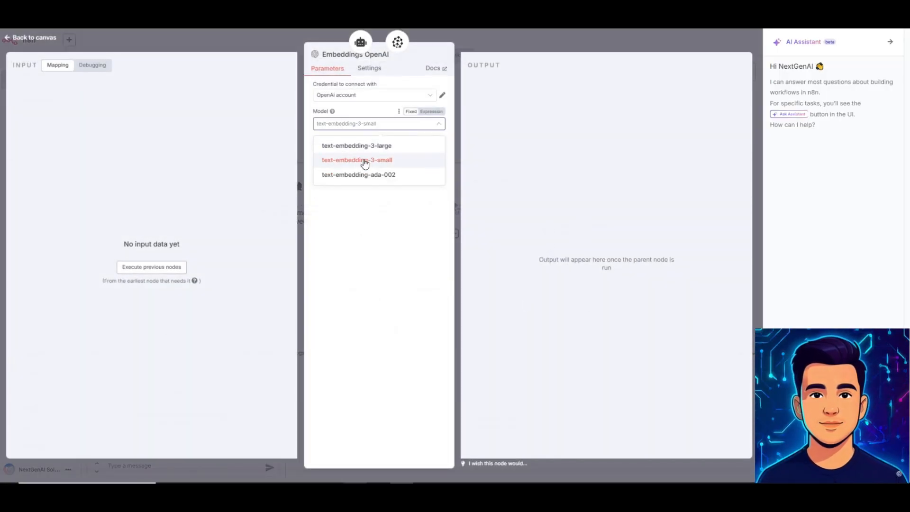
pyautogui.click(509, 48)
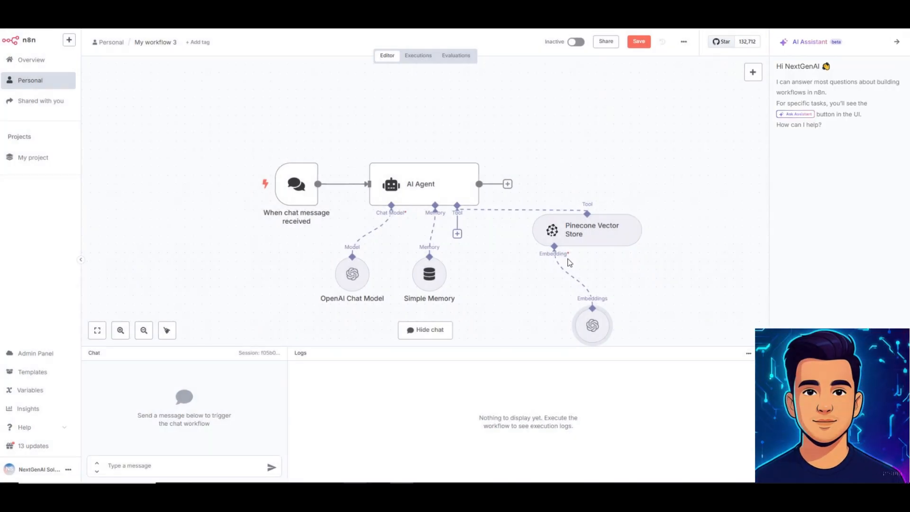
# Add a System Message option to the AI Agent node and clear its default text
pyautogui.moveTo(514, 140); pyautogui.dragTo(450, 118)
pyautogui.moveTo(563, 231); pyautogui.dragTo(582, 219)
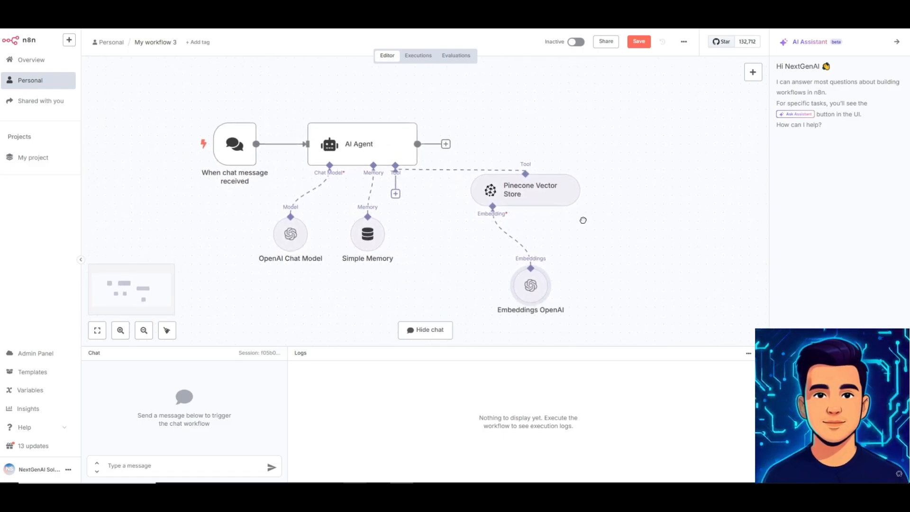
pyautogui.doubleClick(371, 147)
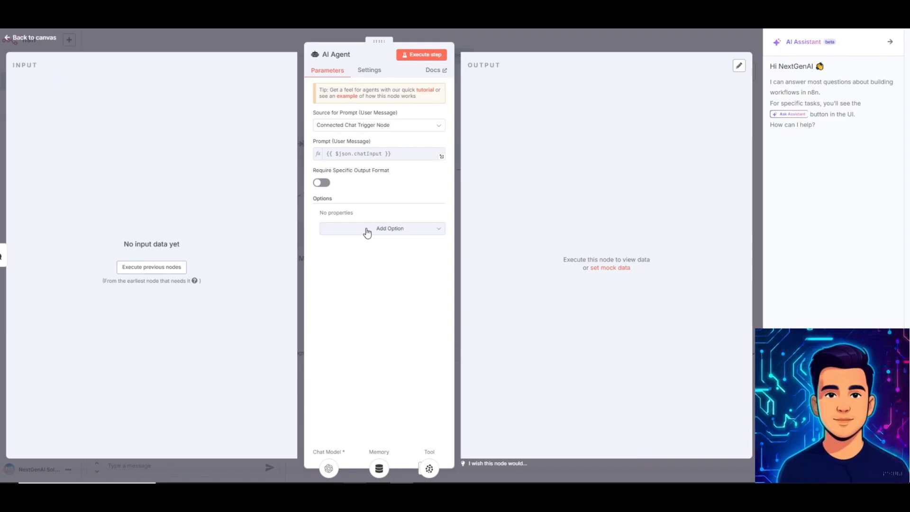
pyautogui.click(367, 231)
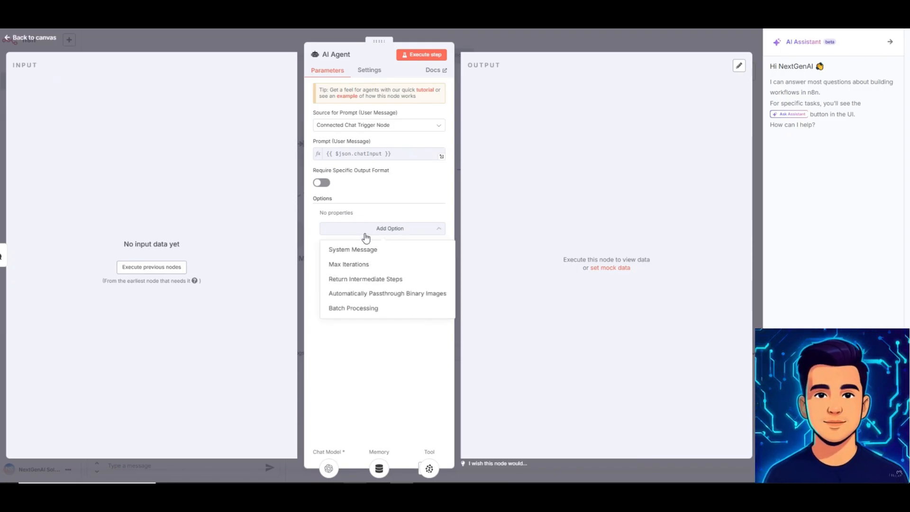
pyautogui.click(362, 247)
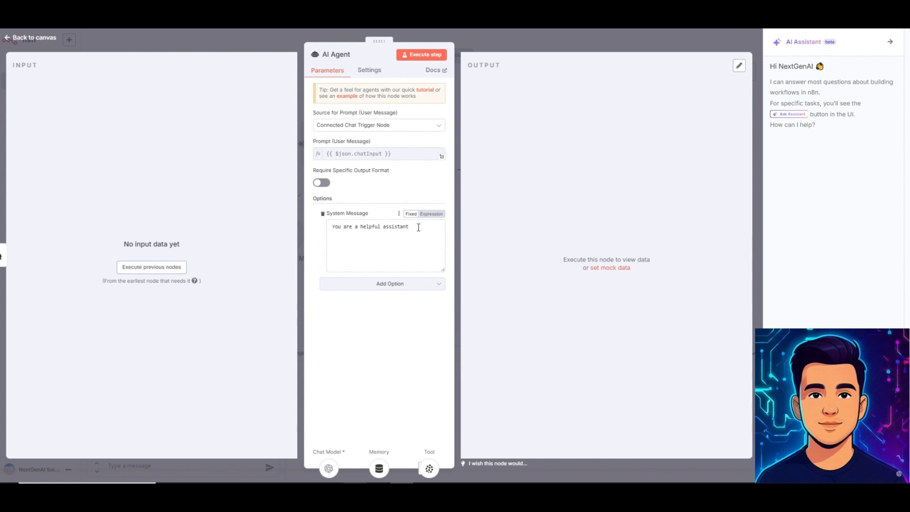
pyautogui.moveTo(418, 228); pyautogui.dragTo(332, 229)
pyautogui.press('BackSpace')
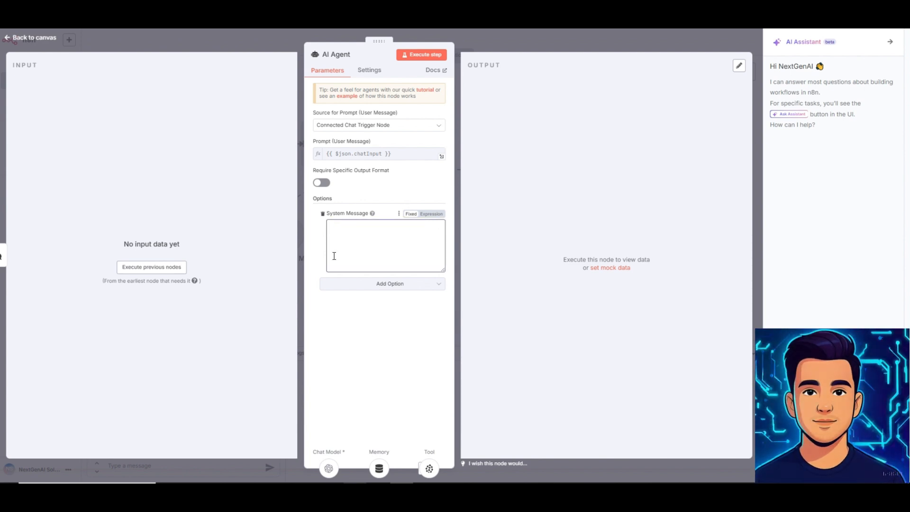
# Copy the prompt starting "You are an assistant to company's CEO" from the notes into the AI Agent's system message and review it
pyautogui.hotkey('alt', 'Tab')
pyautogui.moveTo(216, 181); pyautogui.dragTo(76, 150)
pyautogui.hotkey('ctrl', 'c')
pyautogui.hotkey('alt', 'Tab')
pyautogui.hotkey('ctrl', 'v')
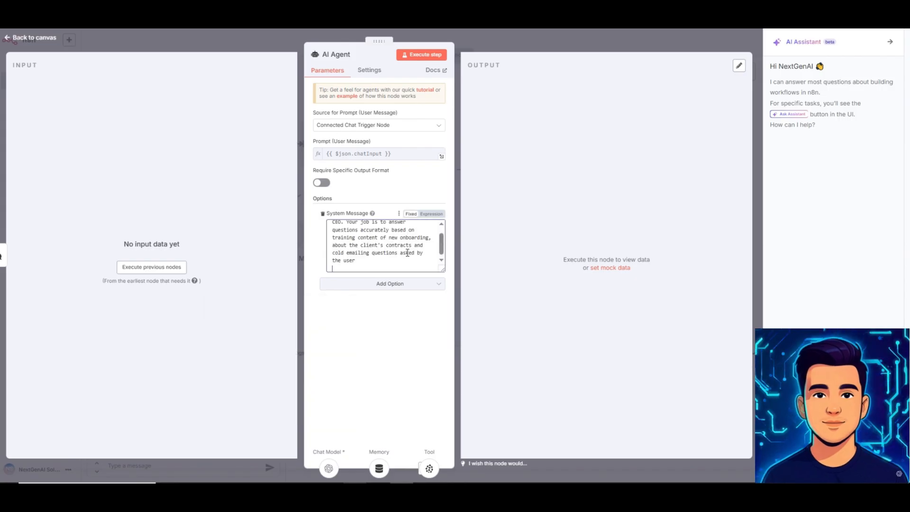
pyautogui.scroll(2, 407, 253)
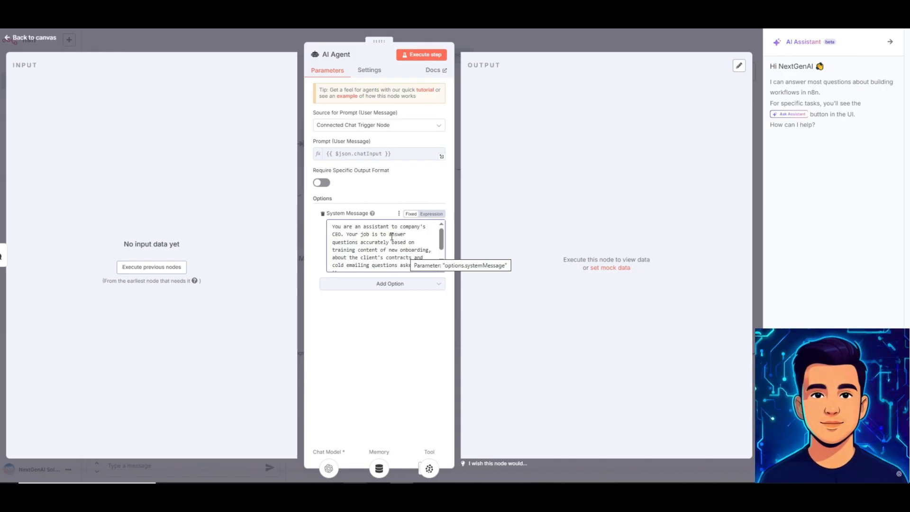
pyautogui.scroll(-1, 393, 245)
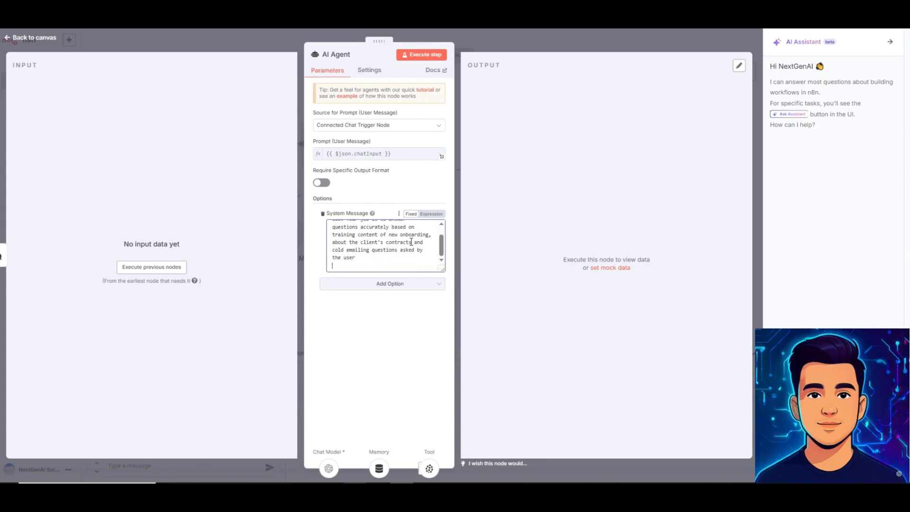
pyautogui.moveTo(332, 242); pyautogui.dragTo(362, 243)
pyautogui.click(406, 242)
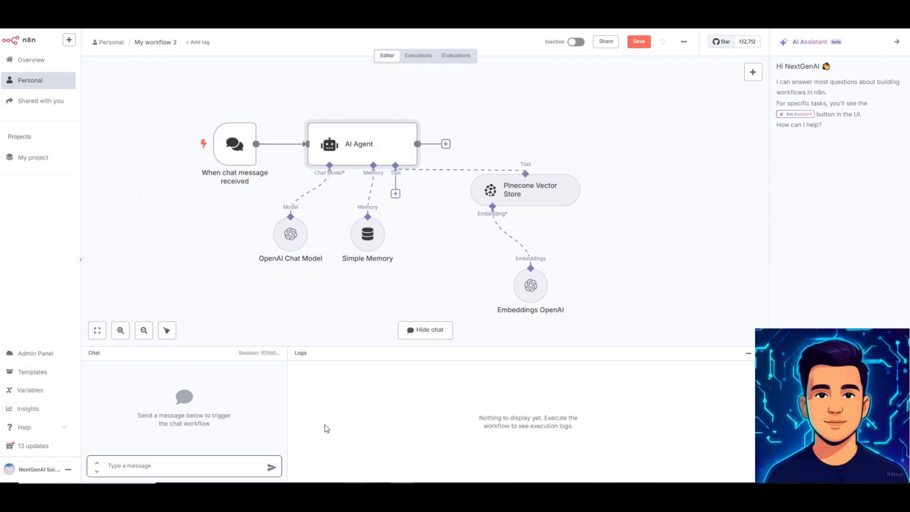
# Save the workflow and ask the agent in the chat "what is the start date of slowcorp"
pyautogui.click(640, 42)
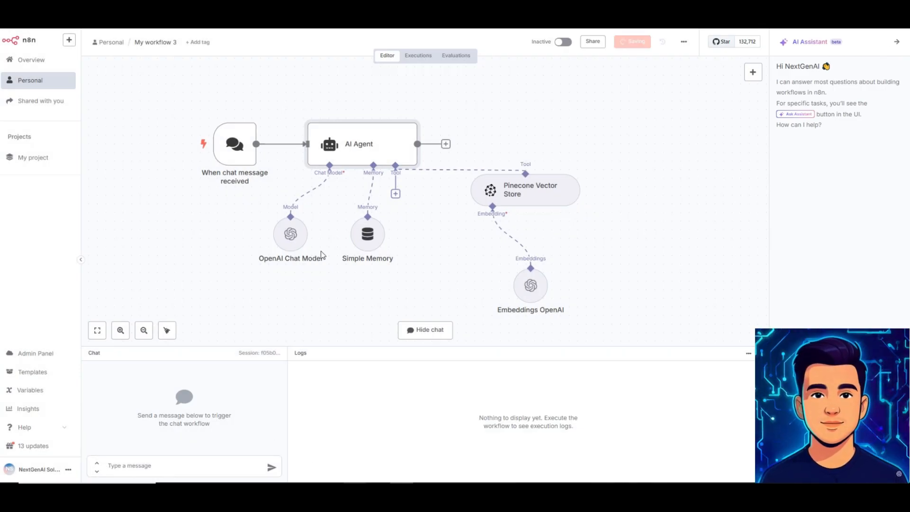
pyautogui.click(210, 461)
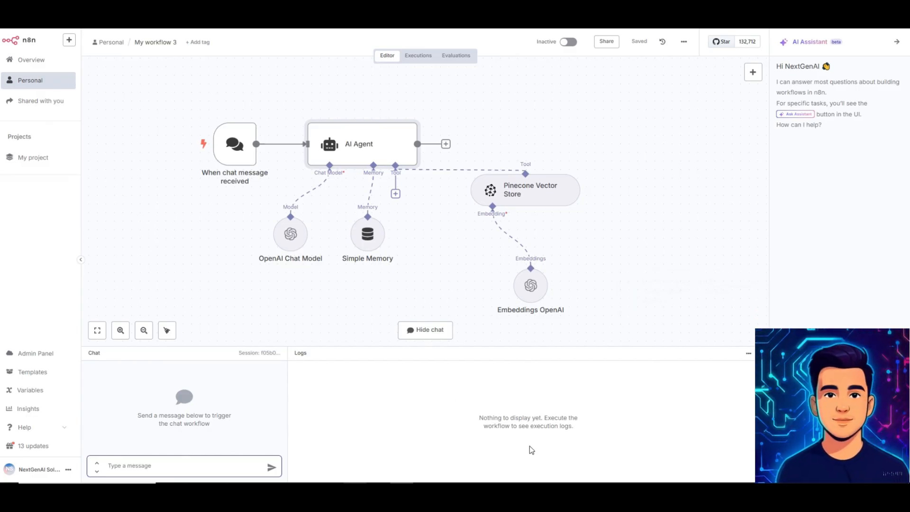
pyautogui.click(221, 464)
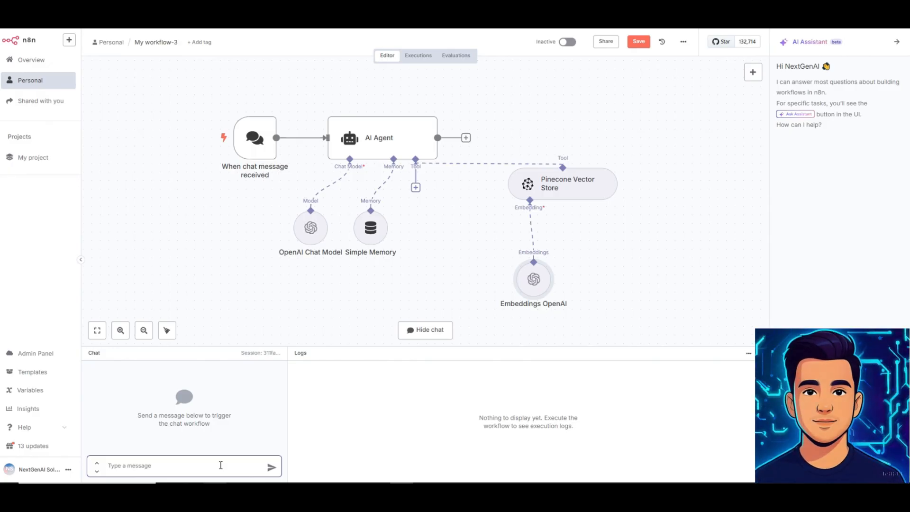
pyautogui.write('what is the str')
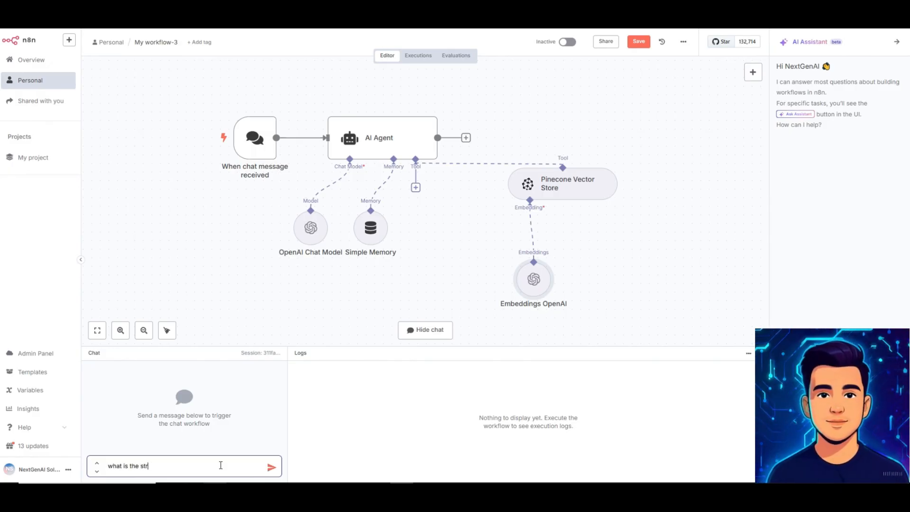
pyautogui.press('BackSpace')
pyautogui.write('art')
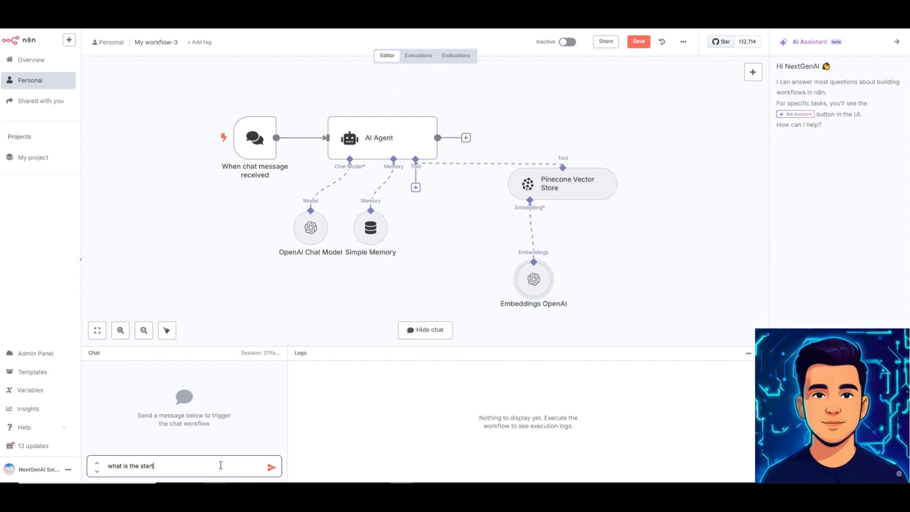
pyautogui.write(' date of ')
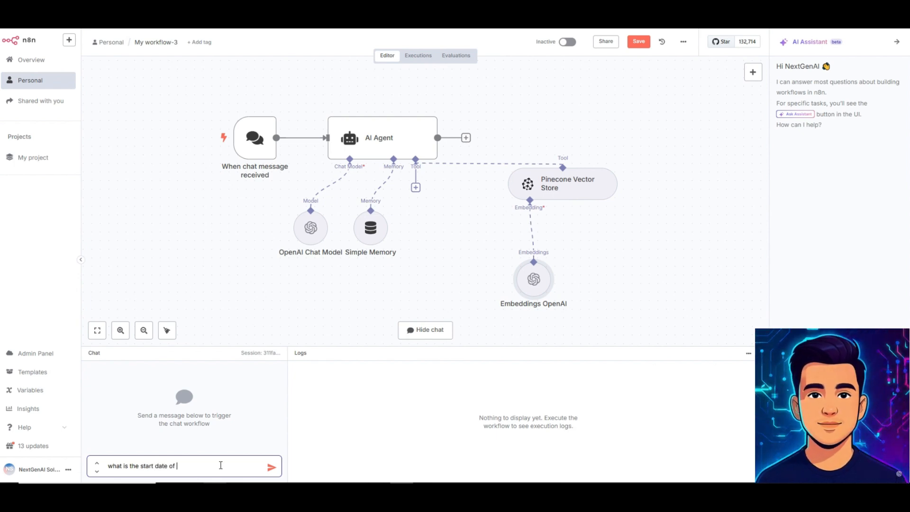
pyautogui.write('slow')
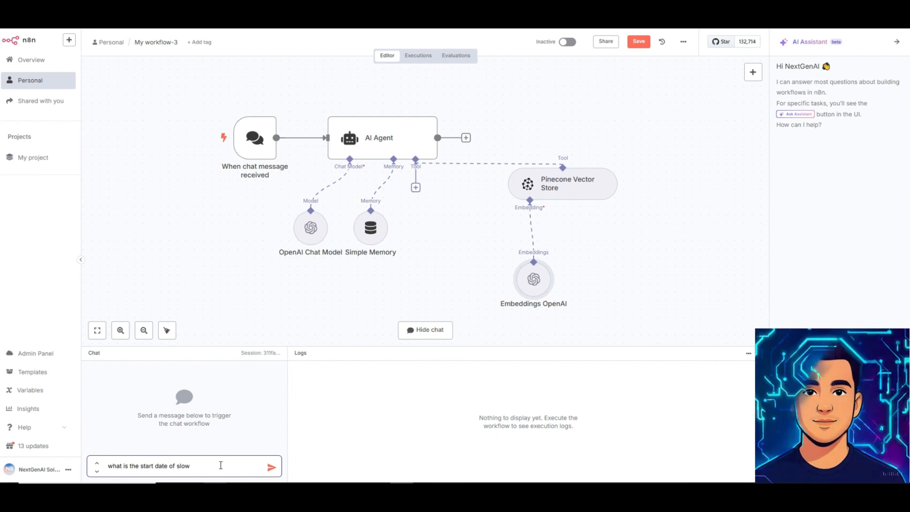
pyautogui.write('corp')
pyautogui.press('Return')
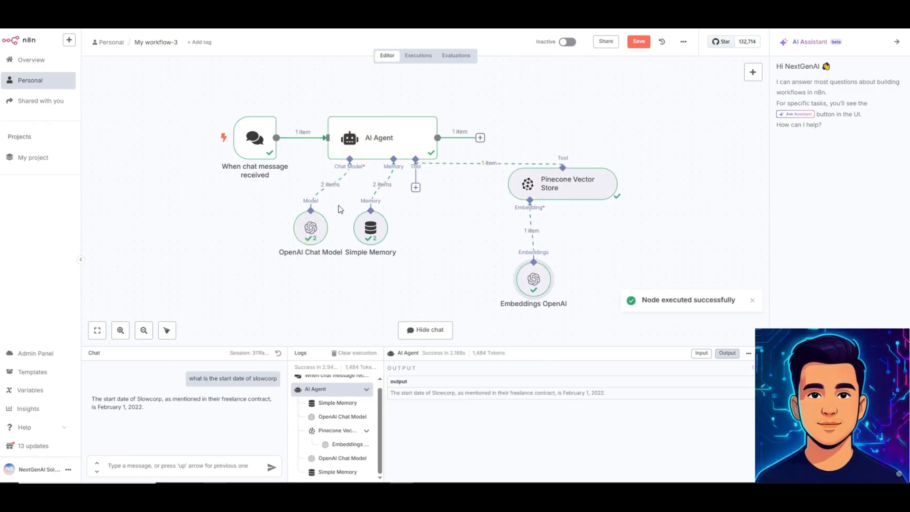
pyautogui.moveTo(227, 158)
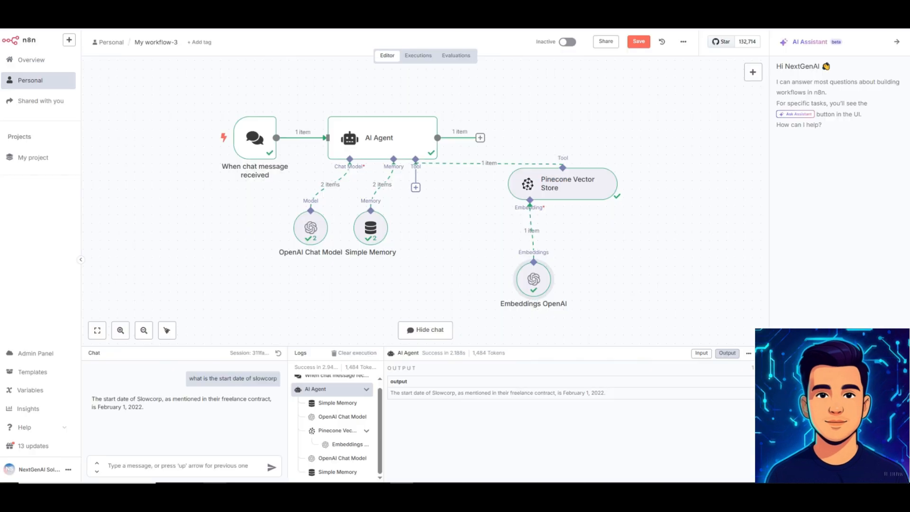
pyautogui.moveTo(483, 239); pyautogui.dragTo(457, 242)
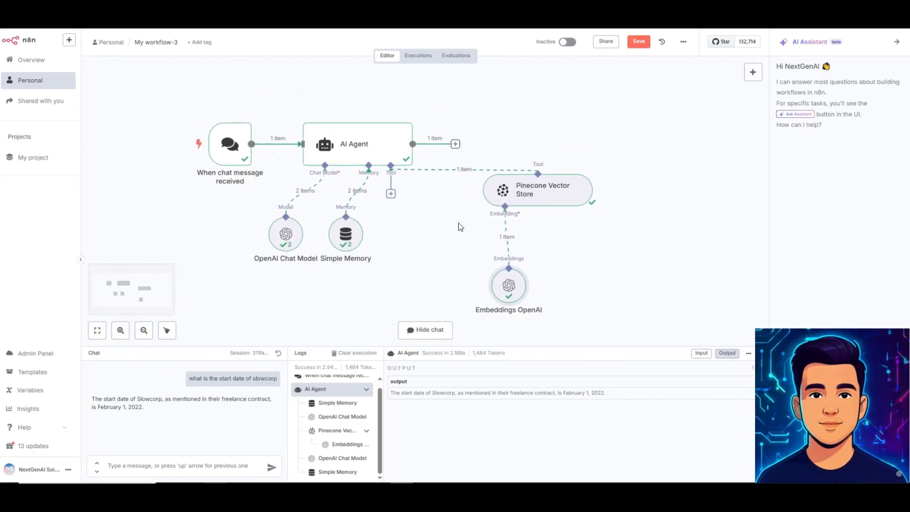